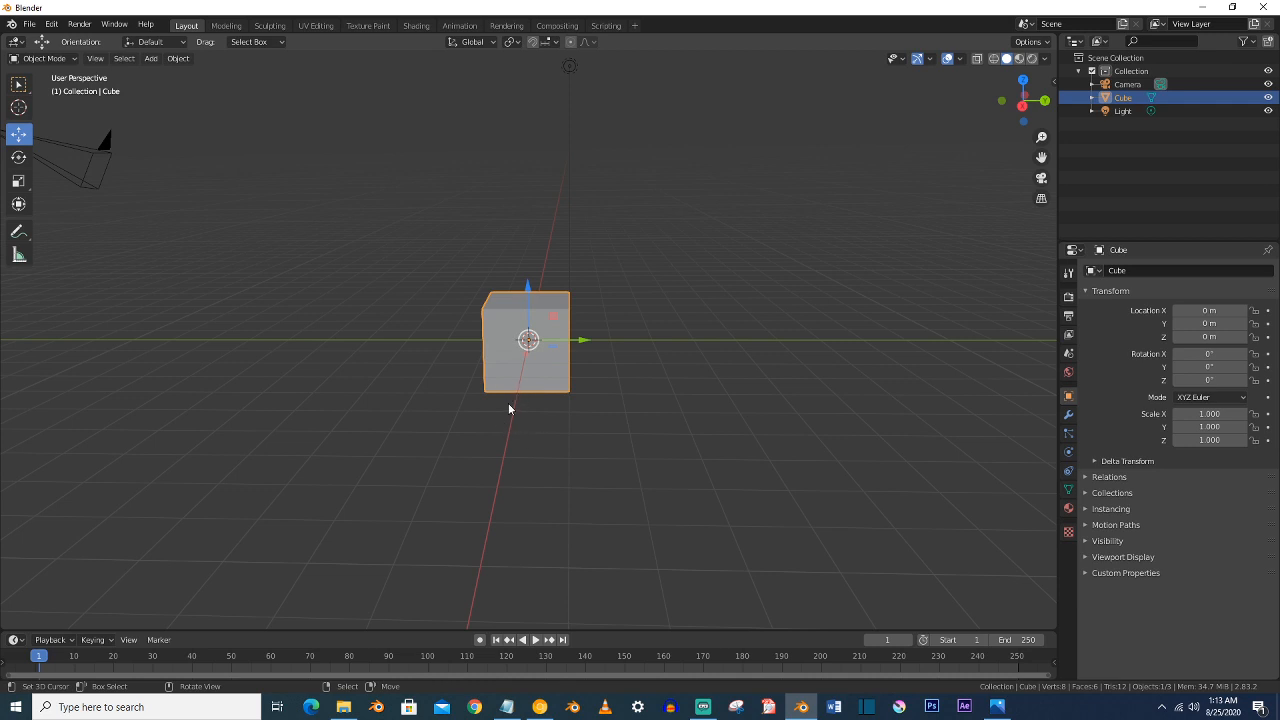
- Move the cube up about 0.22 m along the Z axis
{"action": "left_click_drag", "start_coordinate": [525, 293], "coordinate": [527, 330]}
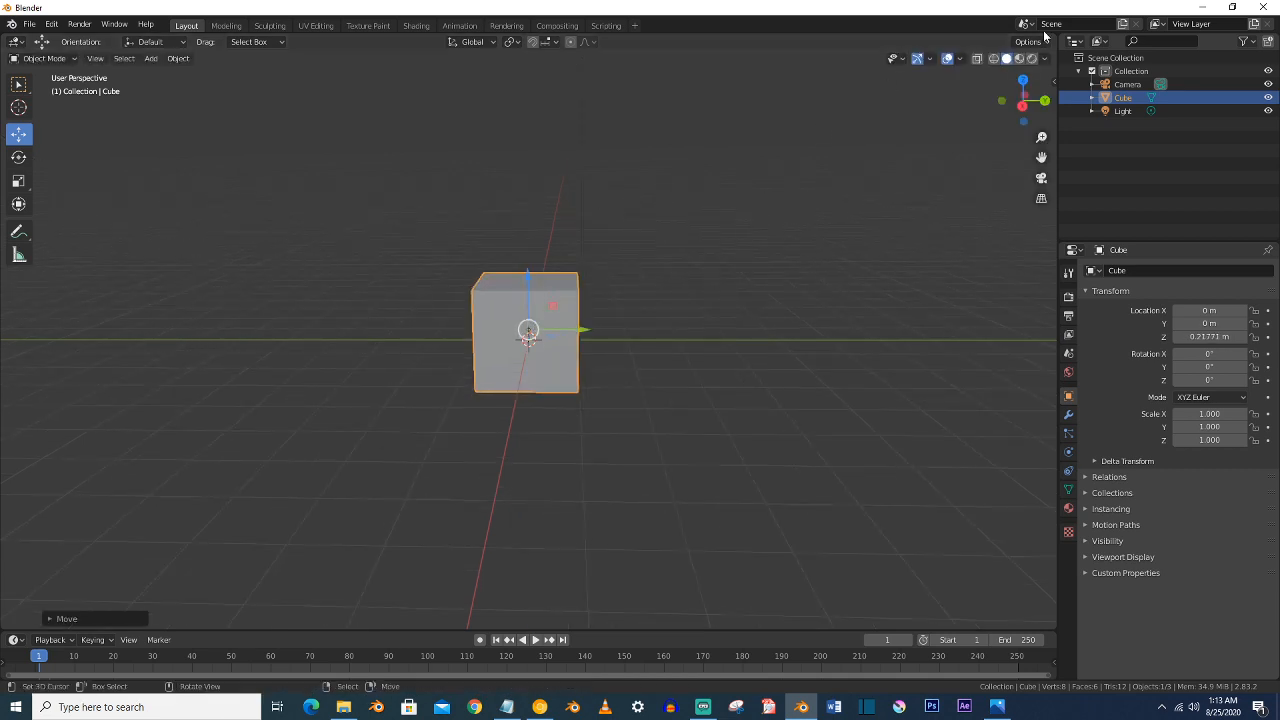
- Split off a second area from the 3D viewport, make it a Shader Editor, widen it and hide its sidebar
{"action": "left_click_drag", "start_coordinate": [1054, 38], "coordinate": [778, 62]}
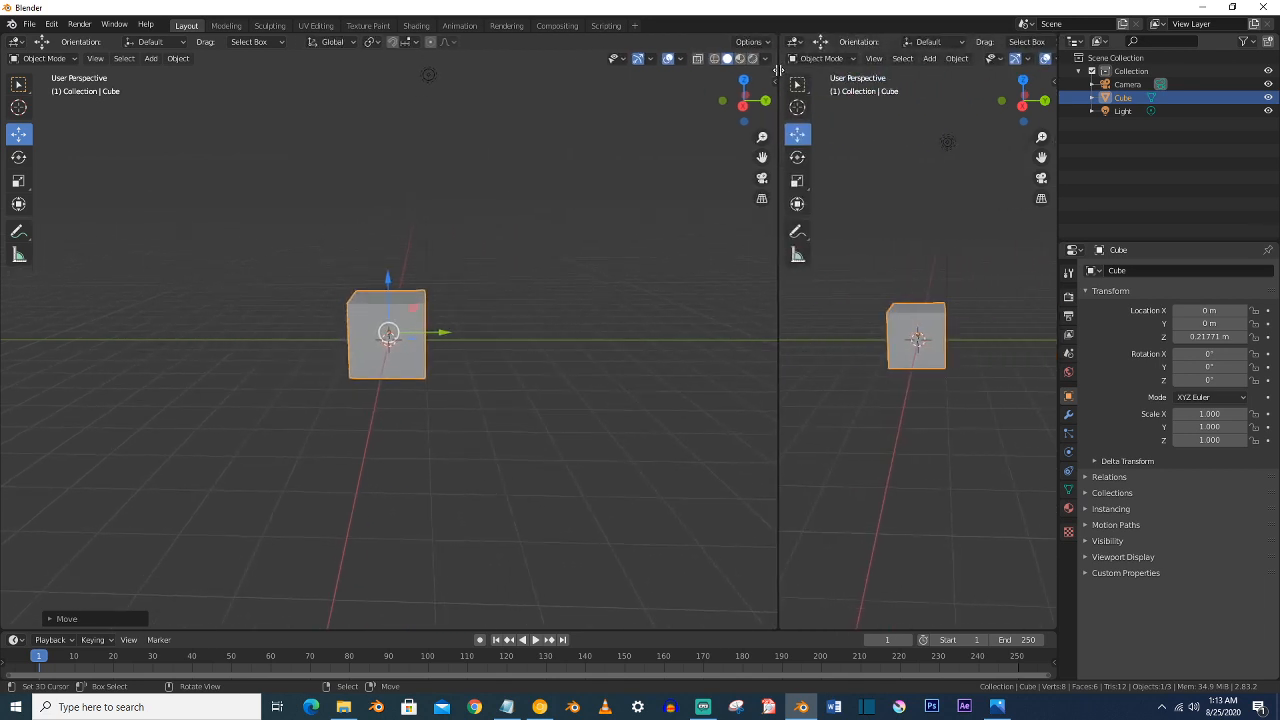
{"action": "left_click", "coordinate": [795, 41]}
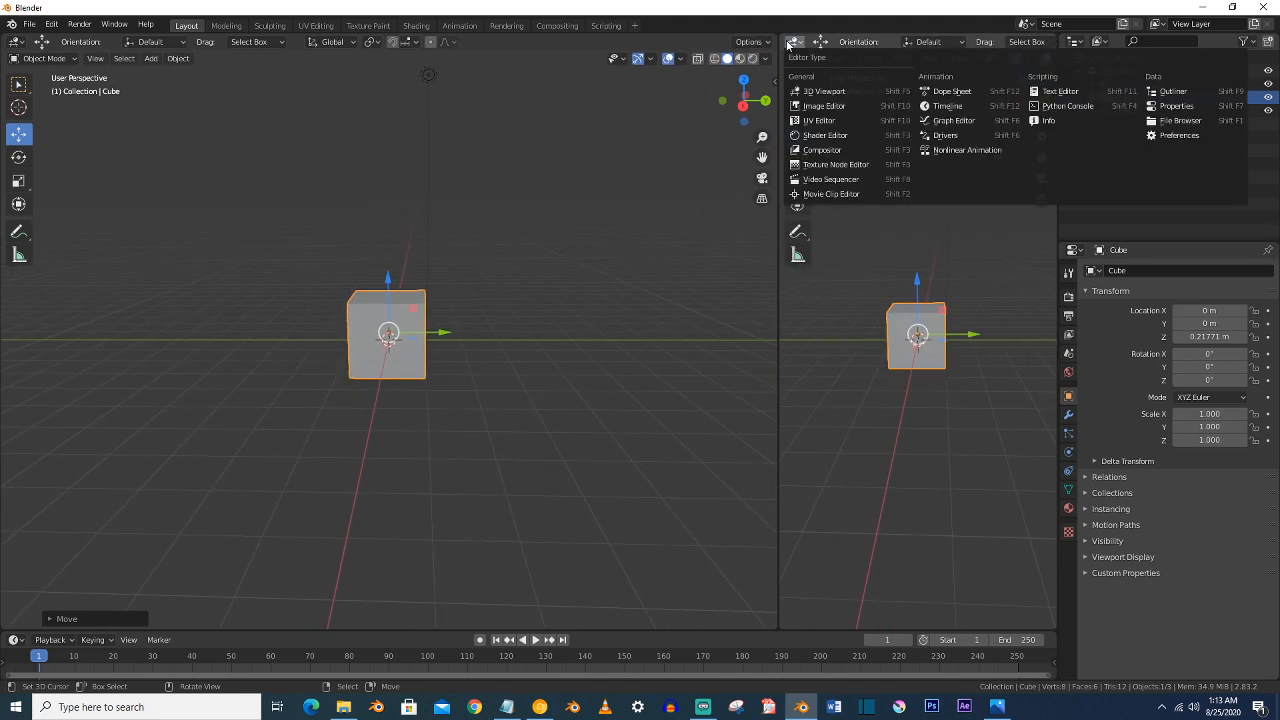
{"action": "left_click", "coordinate": [822, 135]}
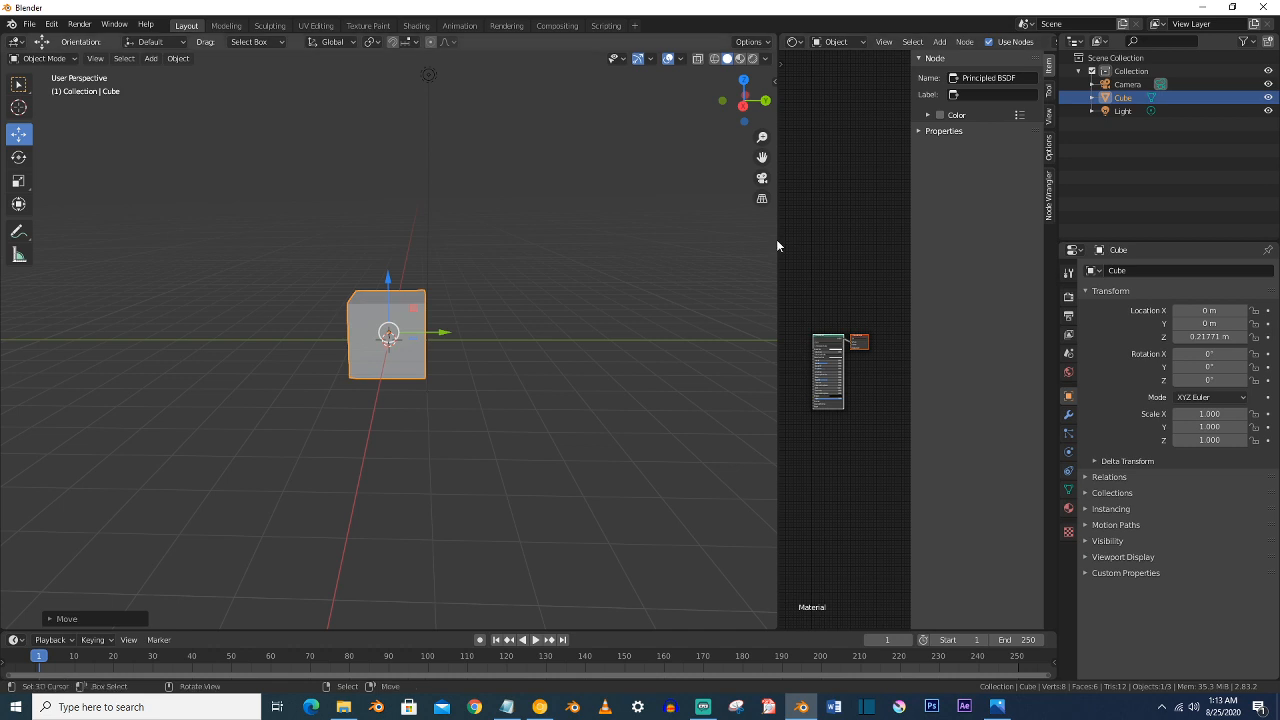
{"action": "left_click_drag", "start_coordinate": [777, 241], "coordinate": [657, 241]}
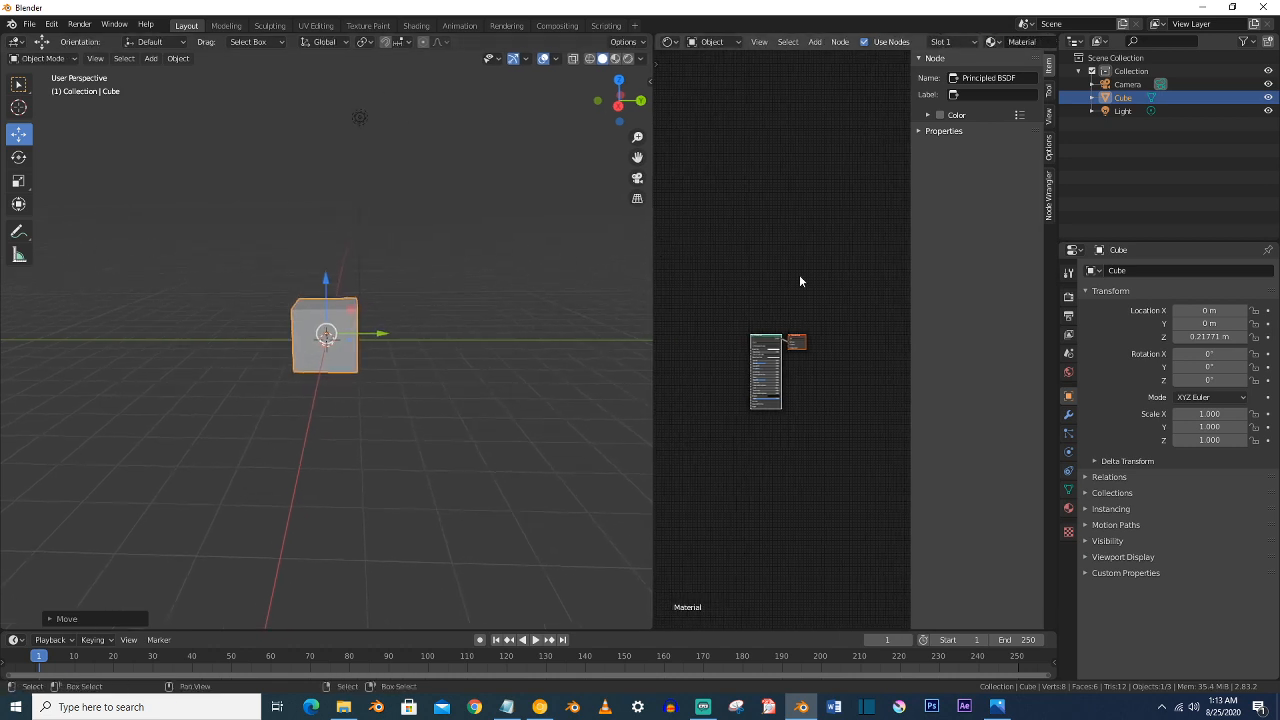
{"action": "key", "text": "n"}
- Add an Image Texture node to the cube's material, placed to the left of the Principled BSDF node
{"action": "scroll", "coordinate": [395, 306], "scroll_direction": "up", "scroll_amount": 3}
{"action": "scroll", "coordinate": [395, 306], "scroll_direction": "up", "scroll_amount": 2}
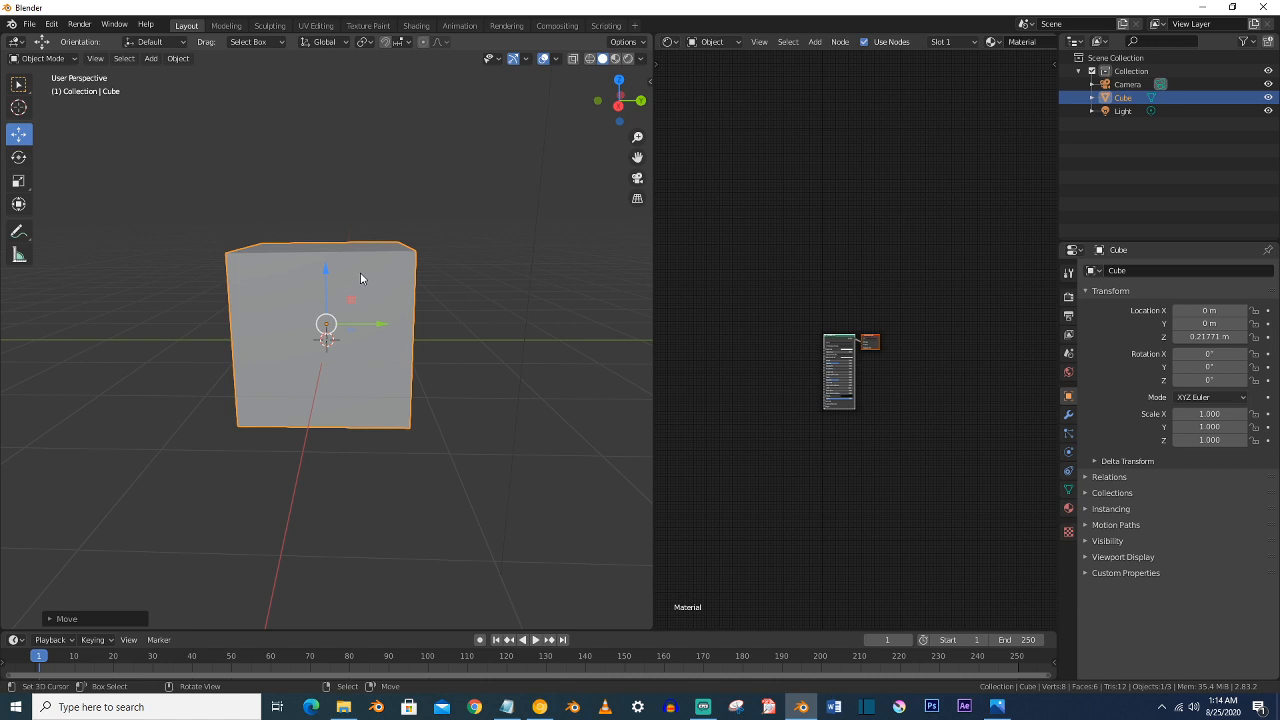
{"action": "scroll", "coordinate": [354, 273], "scroll_direction": "down", "scroll_amount": 2}
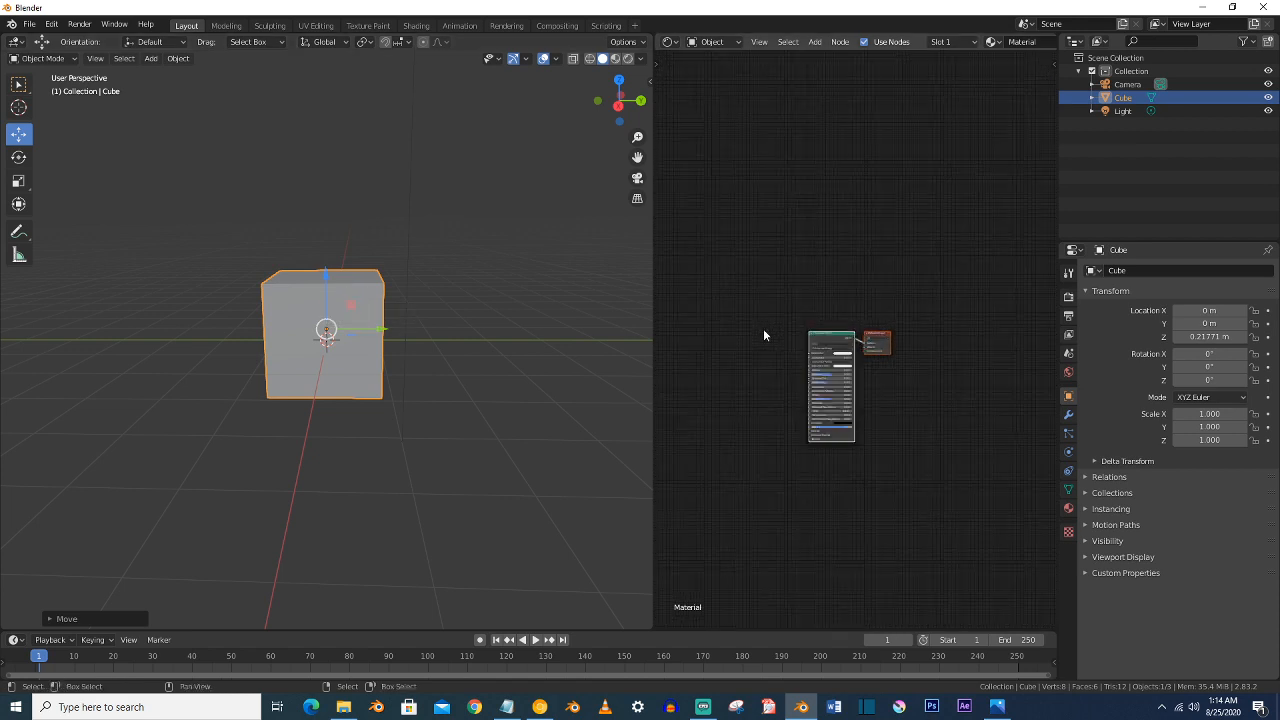
{"action": "left_click_drag", "start_coordinate": [758, 329], "coordinate": [818, 333], "text": "alt"}
{"action": "scroll", "coordinate": [816, 330], "scroll_direction": "up", "scroll_amount": 3}
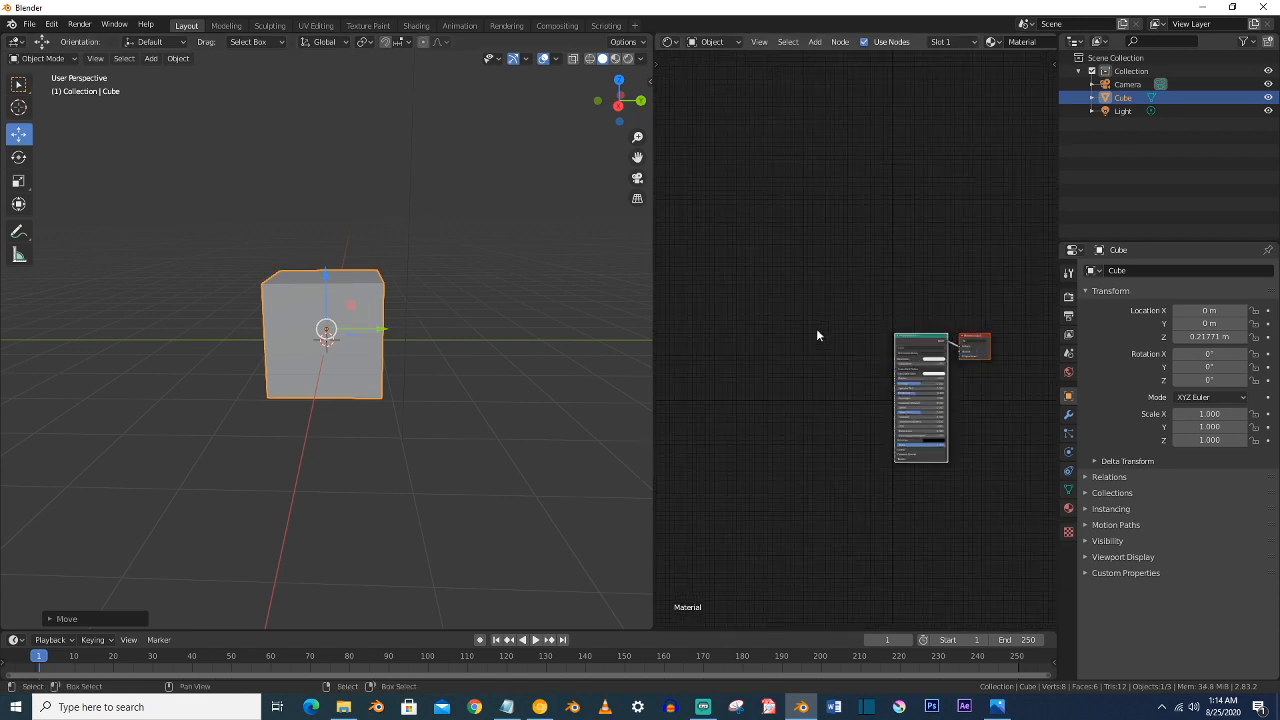
{"action": "key", "text": "shift+a"}
{"action": "mouse_move", "coordinate": [757, 399]}
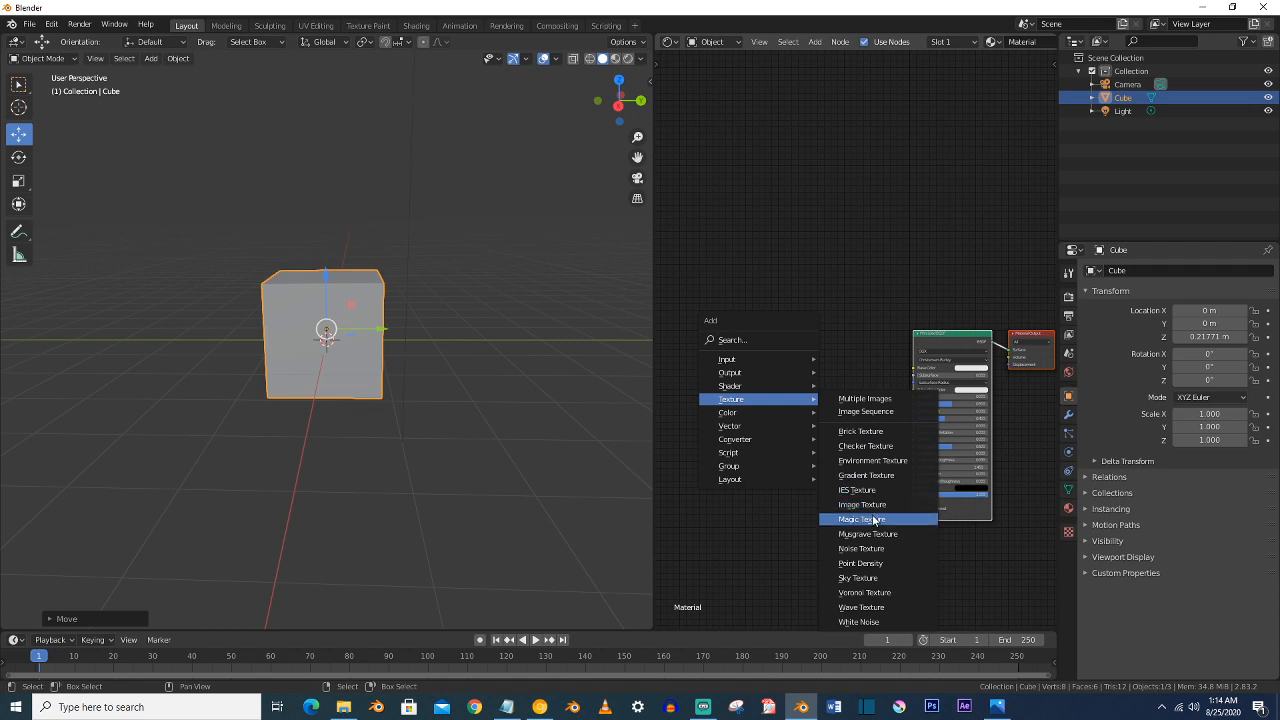
{"action": "left_click", "coordinate": [862, 504]}
{"action": "left_click", "coordinate": [745, 317]}
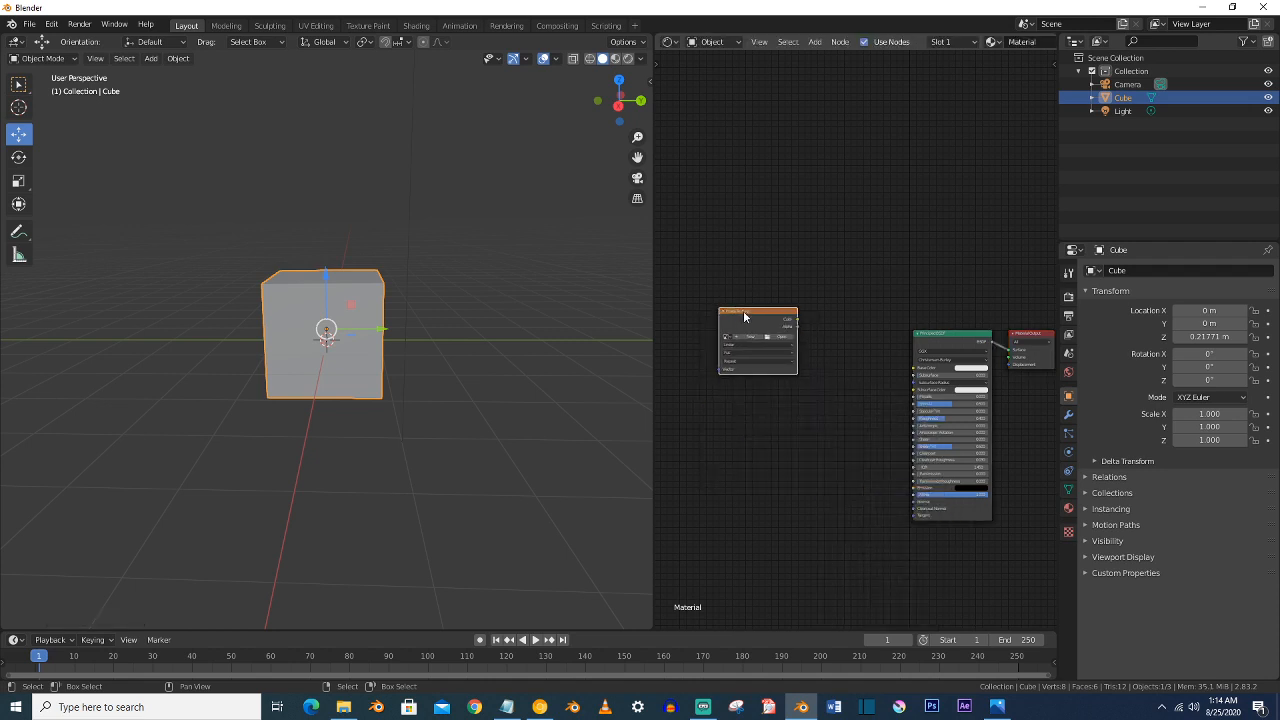
- Duplicate the Image Texture node three times, stacking the copies in a column below the original
{"action": "key", "text": "shift+d"}
{"action": "left_click", "coordinate": [749, 395]}
{"action": "key", "text": "shift+d"}
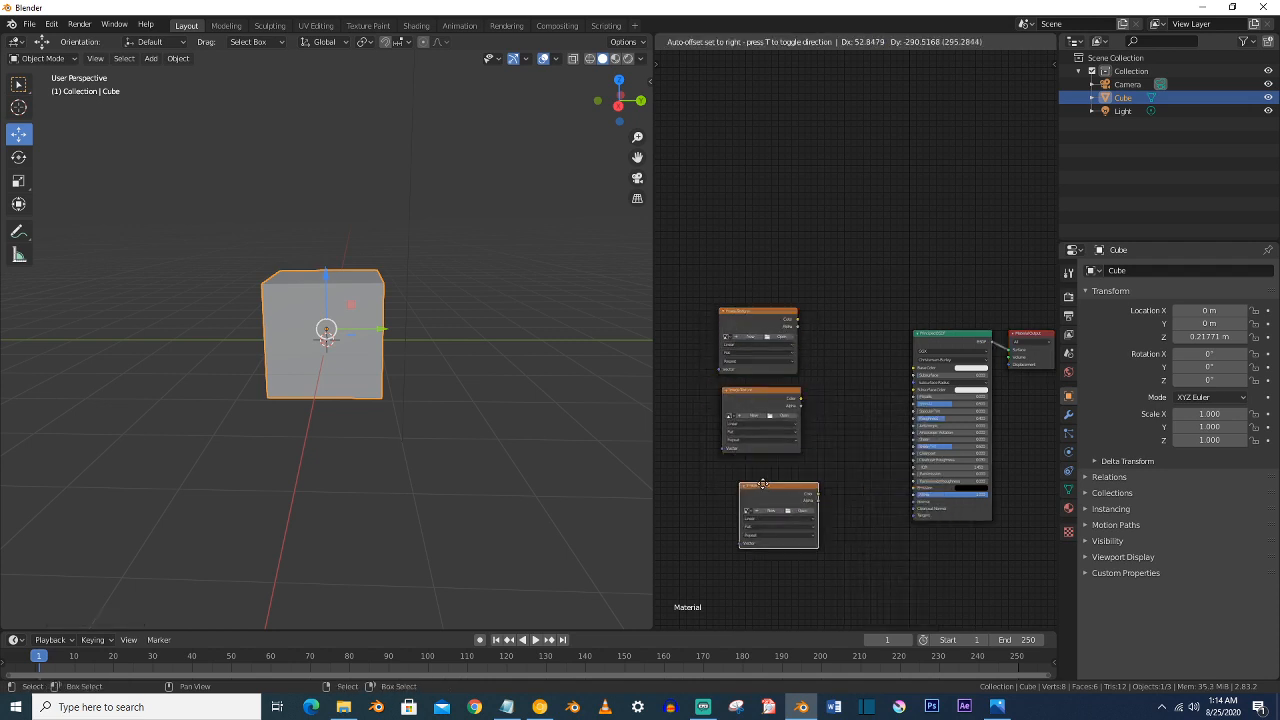
{"action": "left_click", "coordinate": [748, 474]}
{"action": "key", "text": "shift+d"}
{"action": "left_click", "coordinate": [752, 564]}
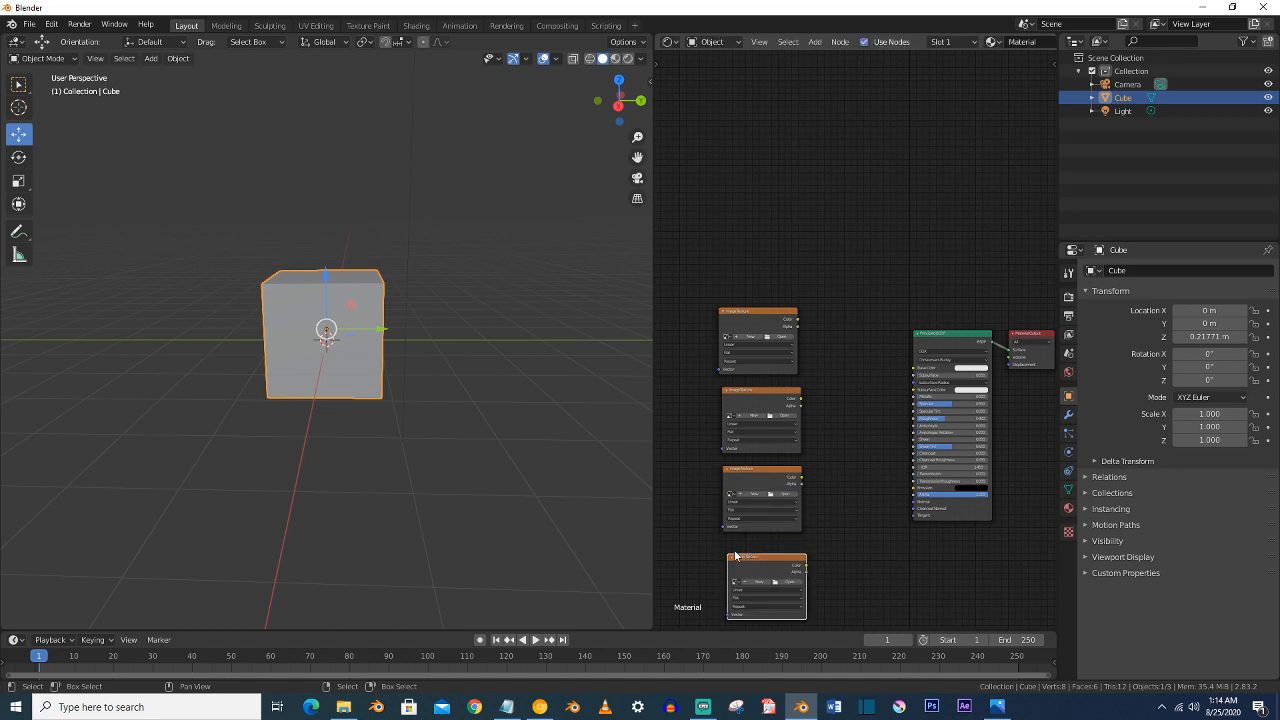
{"action": "scroll", "coordinate": [757, 409], "scroll_direction": "up", "scroll_amount": 2}
{"action": "scroll", "coordinate": [864, 410], "scroll_direction": "up", "scroll_amount": 1}
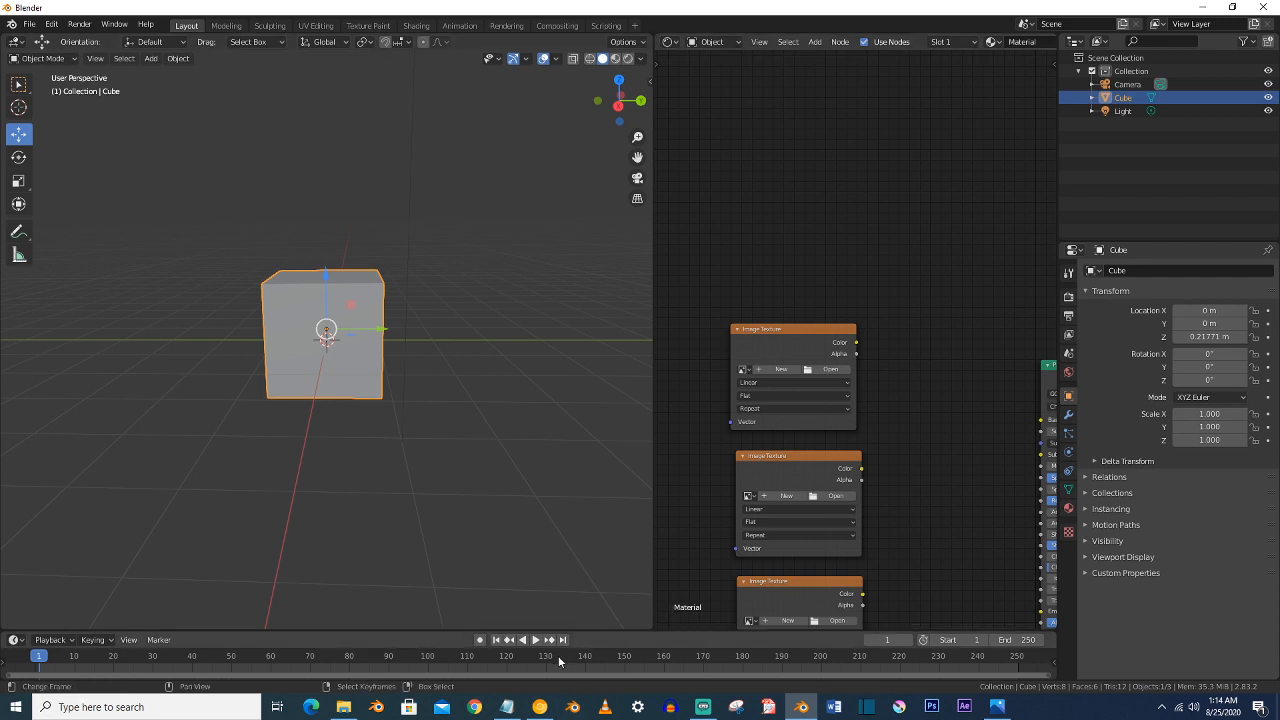
- In the web browser, view the rocks_ground_05 page on TextureHaven and the textures on 3dtextures.me, and return to Blender
{"action": "left_click", "coordinate": [540, 707]}
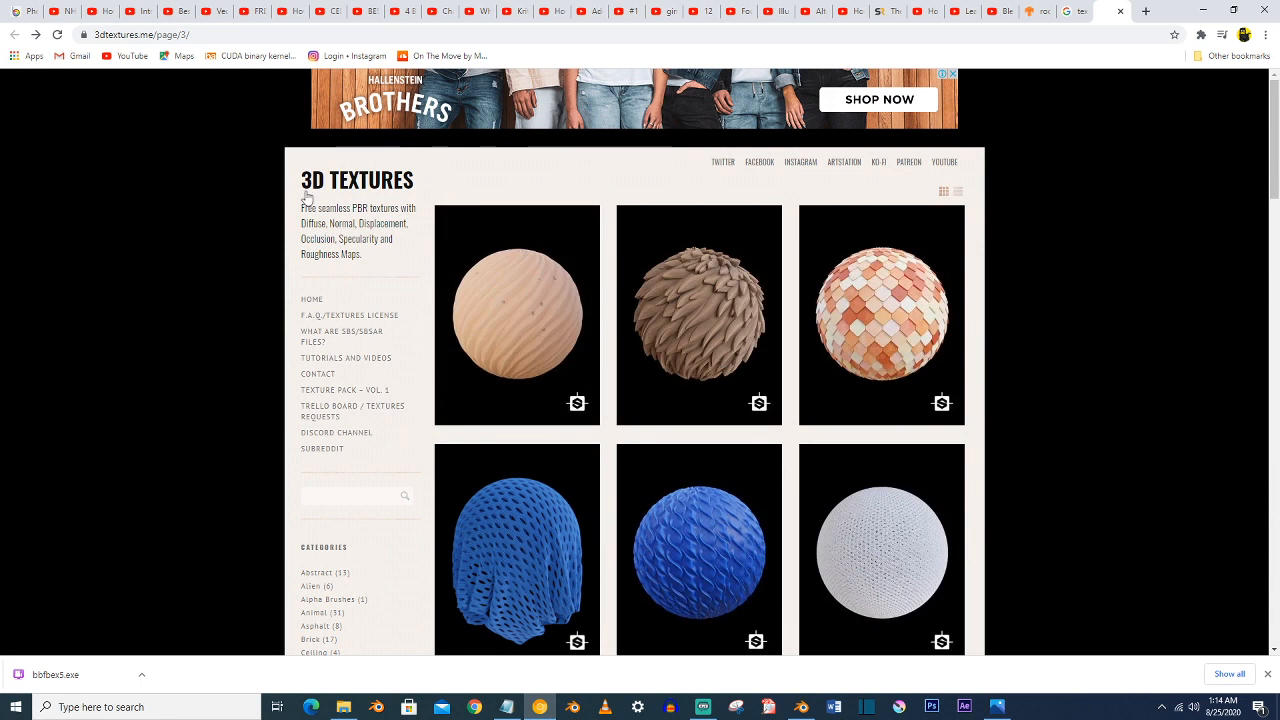
{"action": "left_click", "coordinate": [1046, 10]}
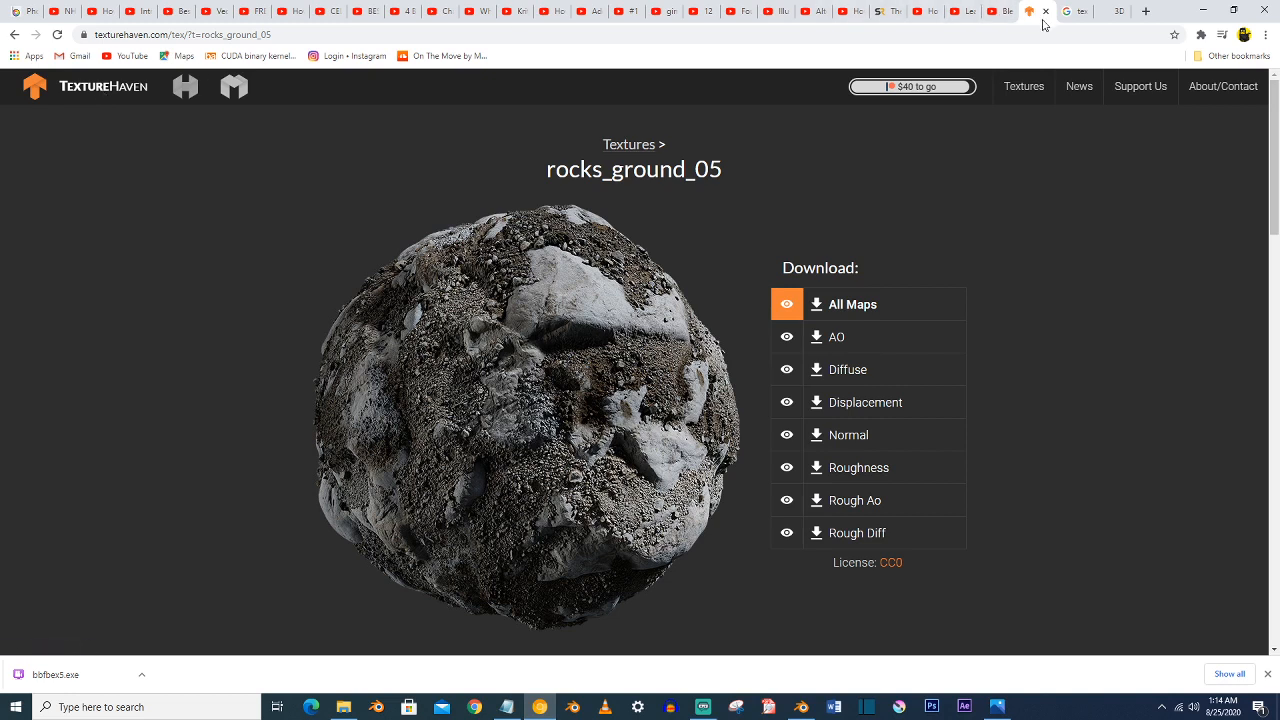
{"action": "left_click", "coordinate": [1108, 10]}
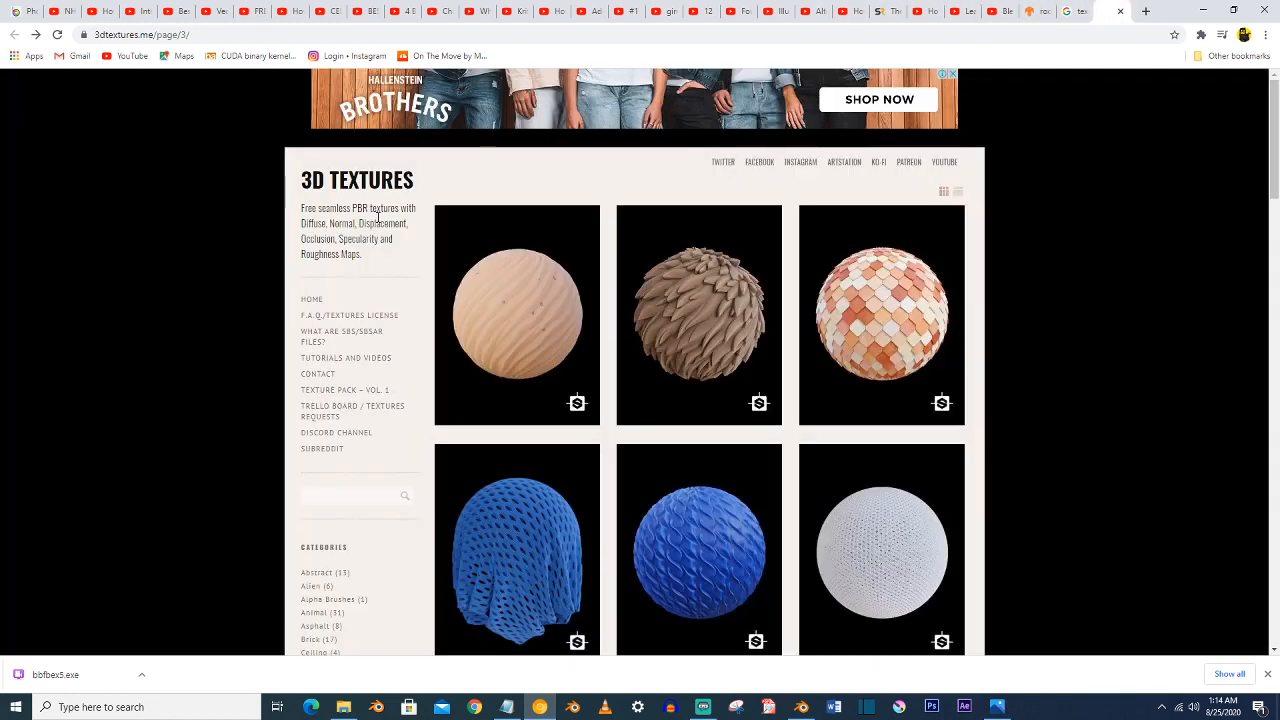
{"action": "scroll", "coordinate": [463, 380], "scroll_direction": "down", "scroll_amount": 1}
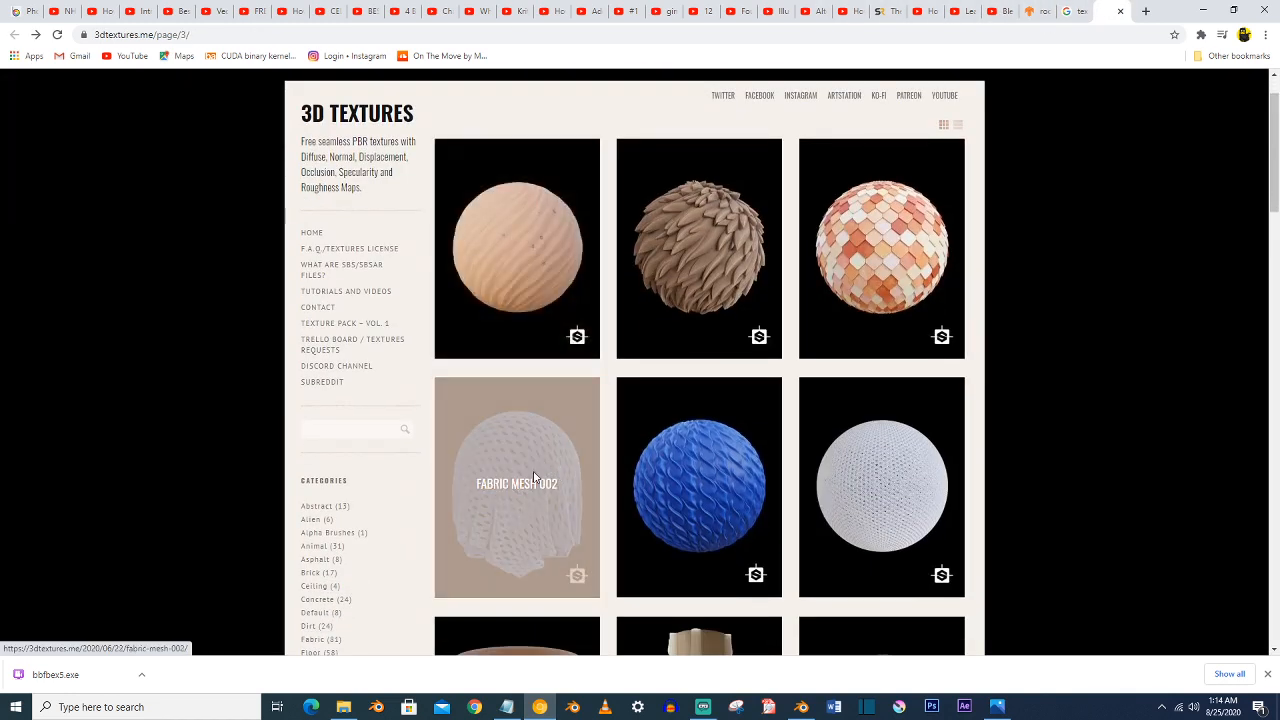
{"action": "scroll", "coordinate": [683, 258], "scroll_direction": "down", "scroll_amount": 2}
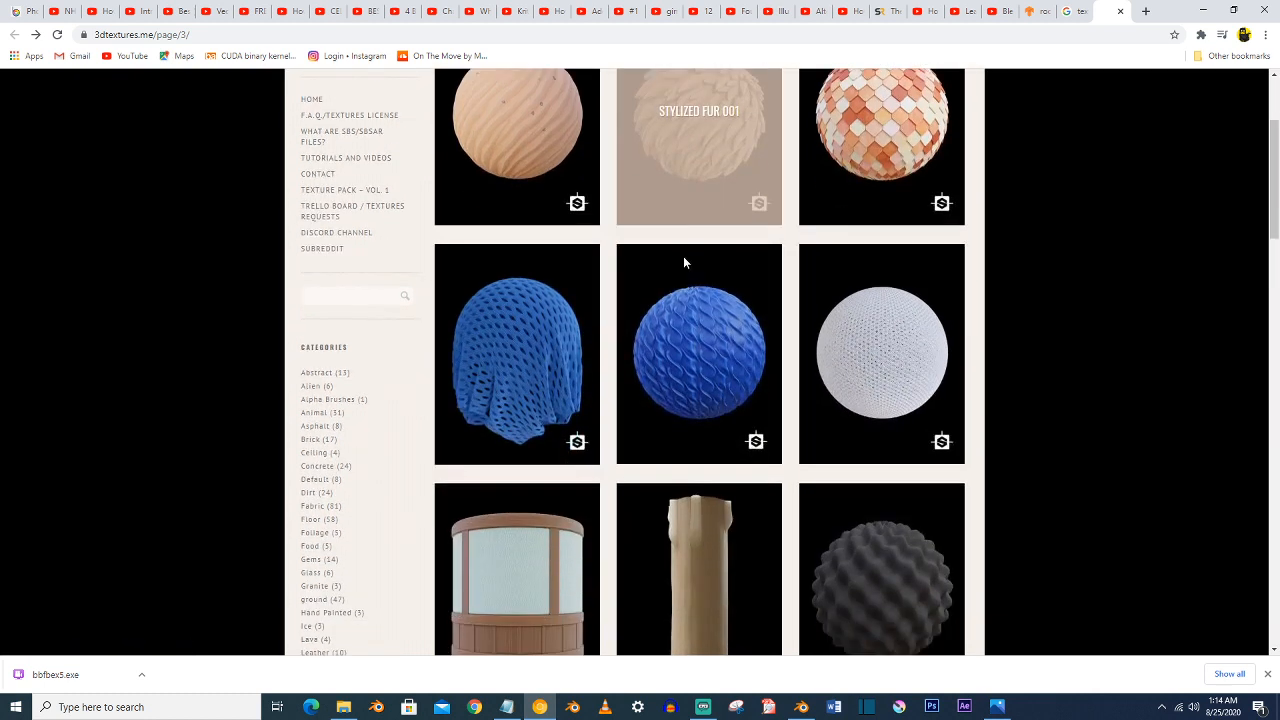
{"action": "scroll", "coordinate": [706, 316], "scroll_direction": "up", "scroll_amount": 3}
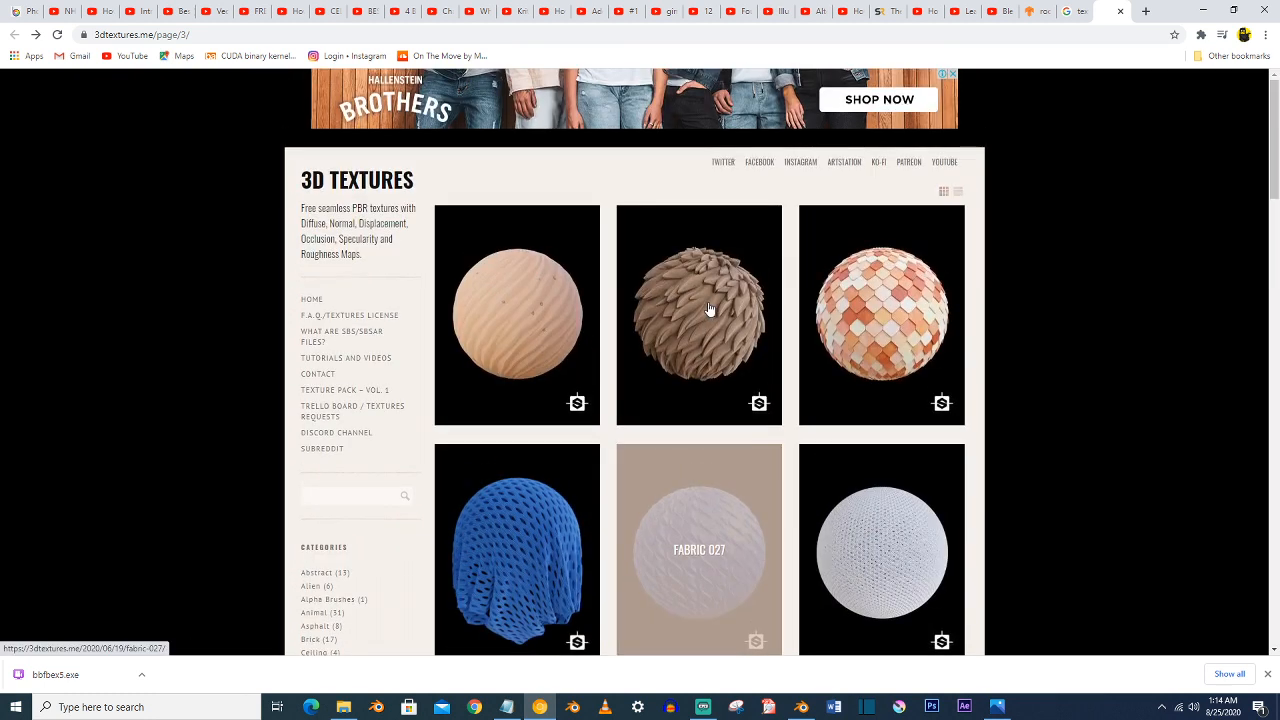
{"action": "left_click", "coordinate": [803, 708]}
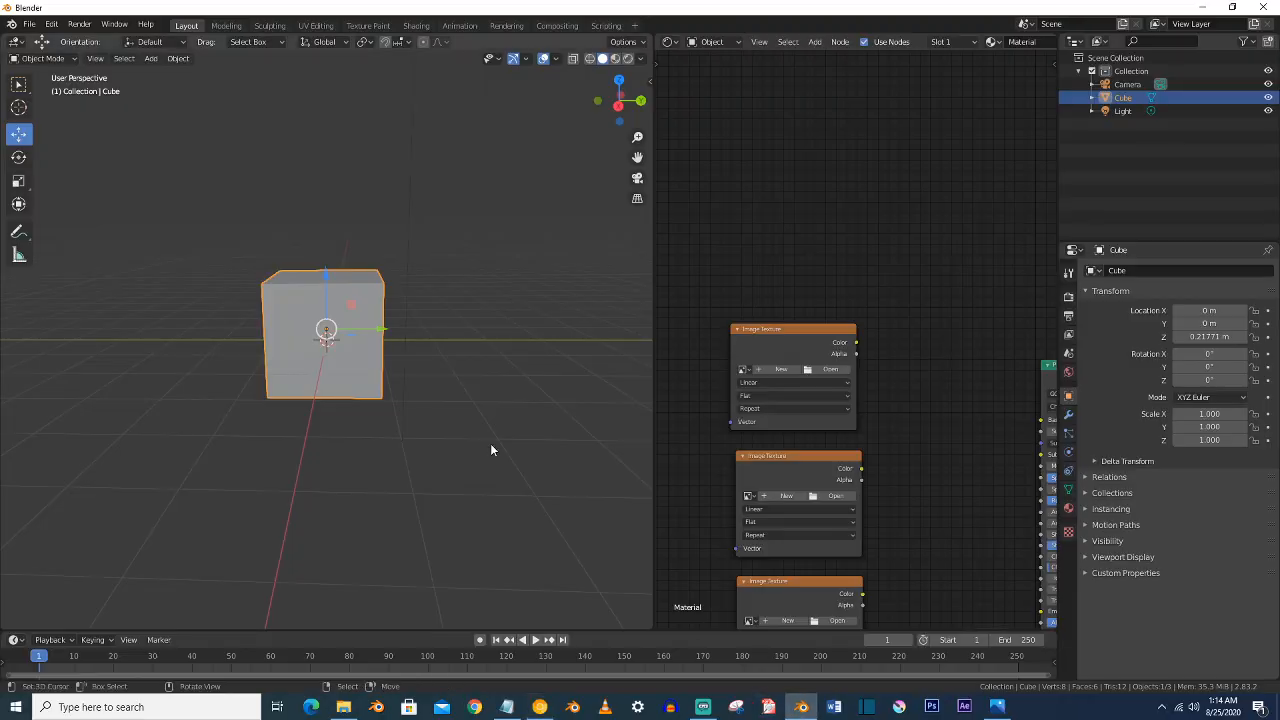
- Load rocks_ground_05_ao_1k.jpg from Downloads into the topmost Image Texture node and connect its Color output to the Principled BSDF's Base Color
{"action": "left_click", "coordinate": [831, 370]}
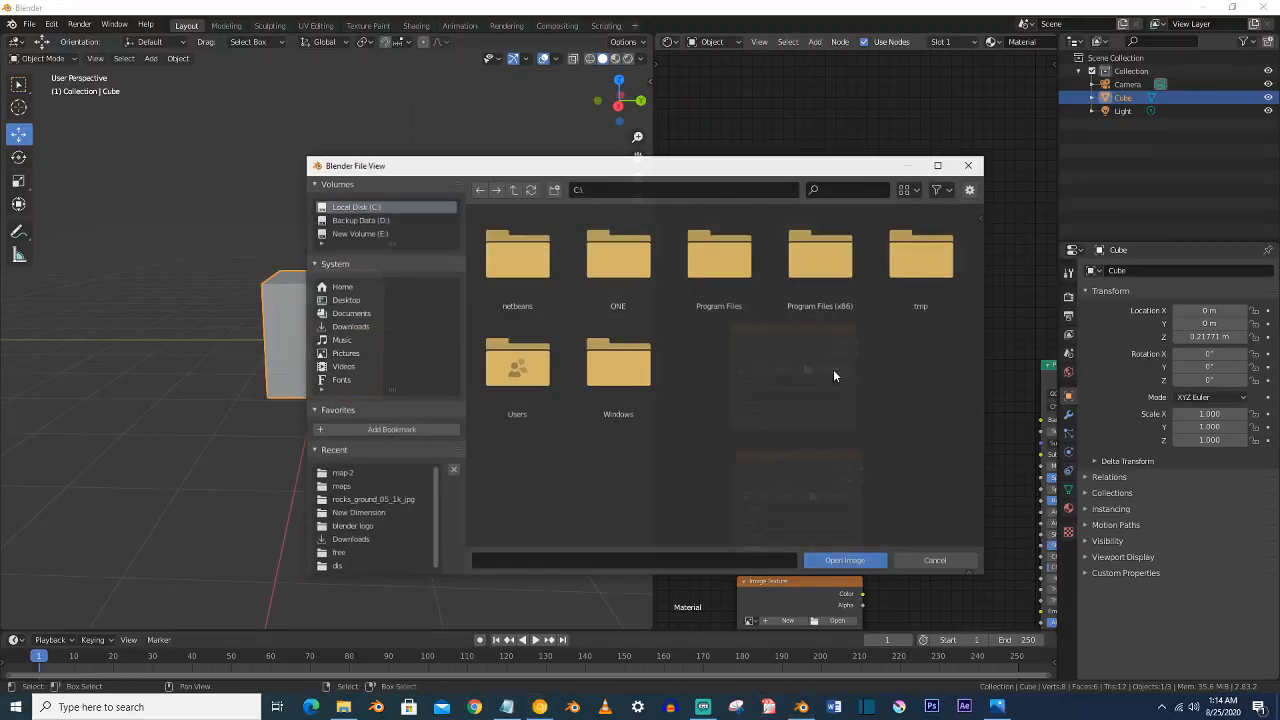
{"action": "left_click", "coordinate": [360, 540]}
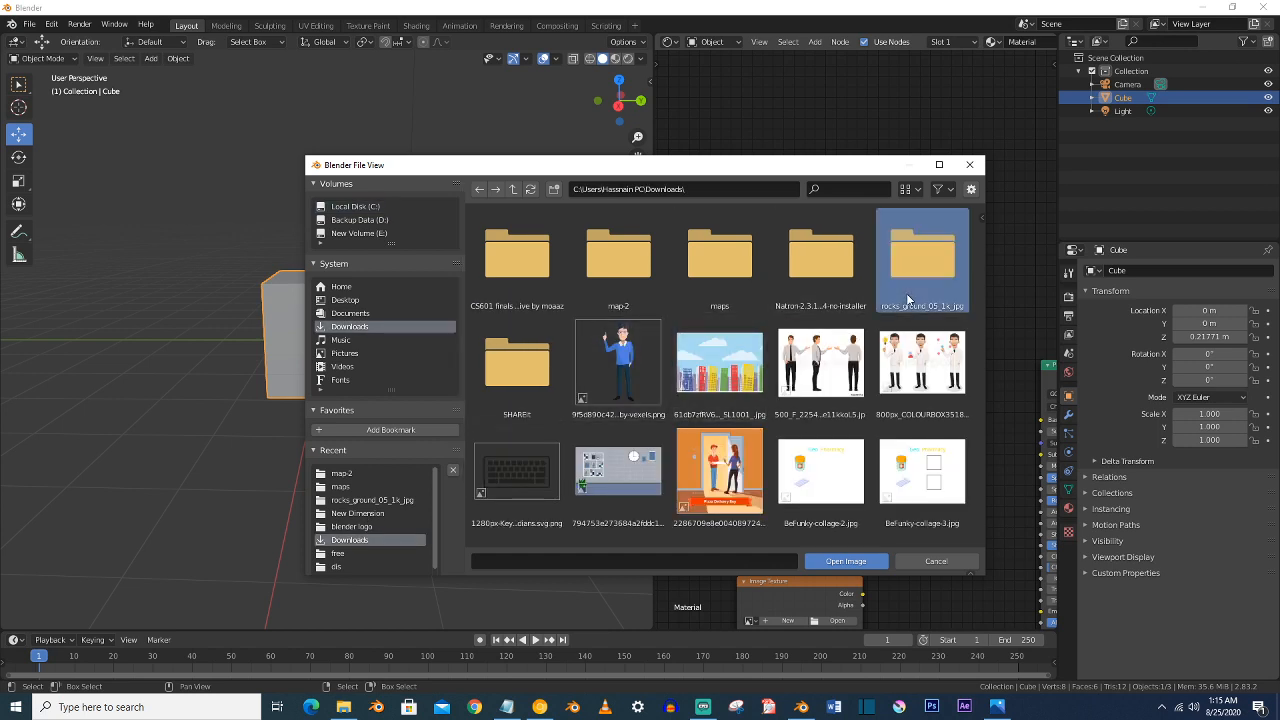
{"action": "double_click", "coordinate": [922, 258]}
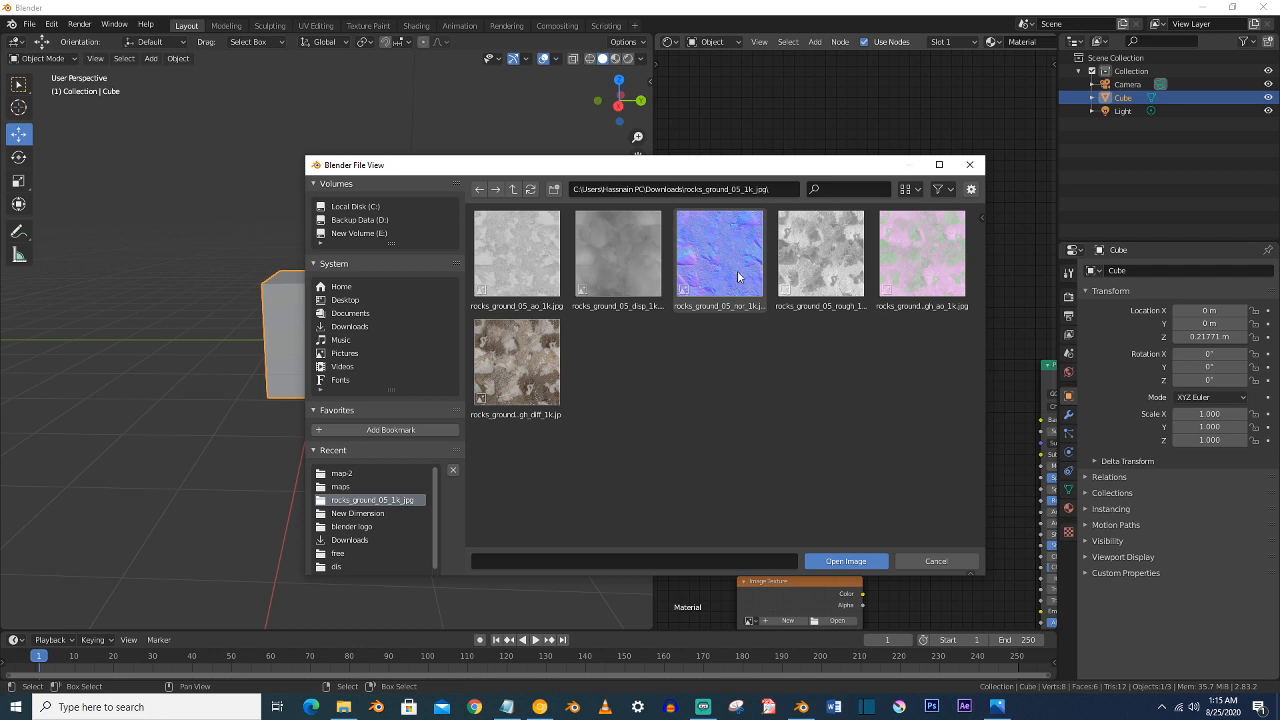
{"action": "double_click", "coordinate": [513, 287]}
{"action": "left_click_drag", "start_coordinate": [856, 343], "coordinate": [1041, 420]}
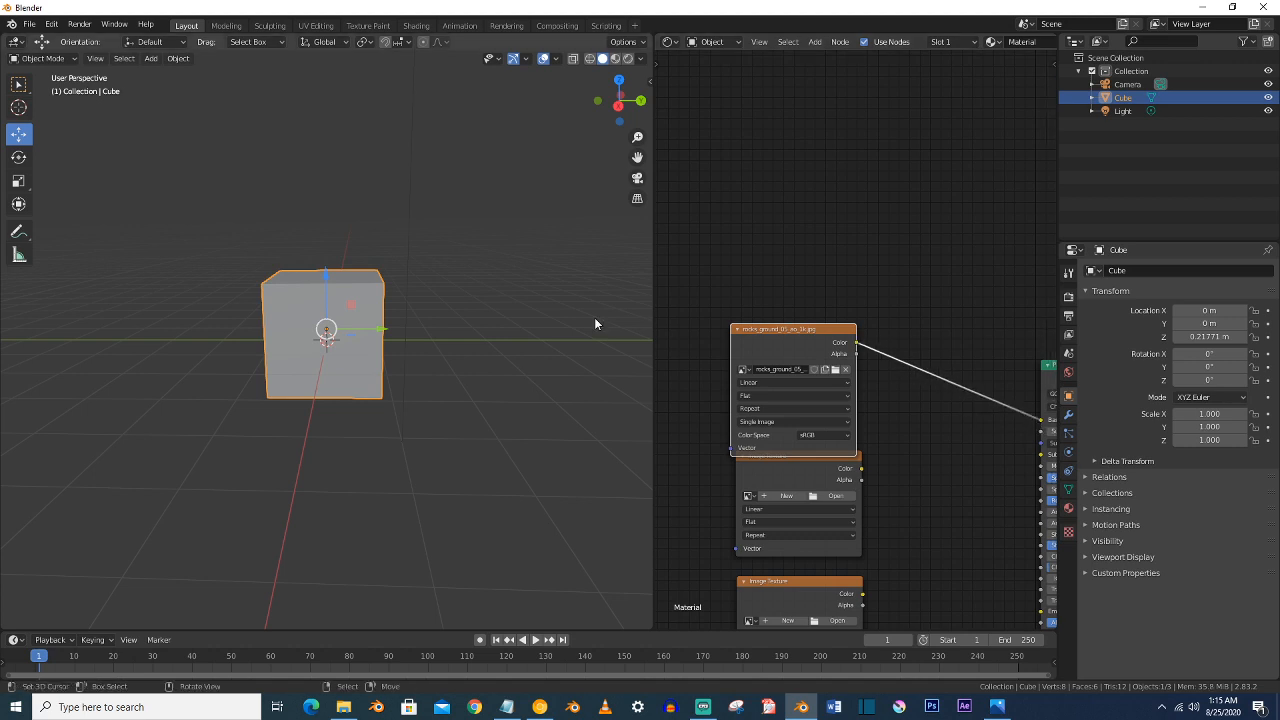
- Switch the 3D viewport to Material Preview shading and inspect the texture on the cube up close
{"action": "left_click", "coordinate": [614, 58]}
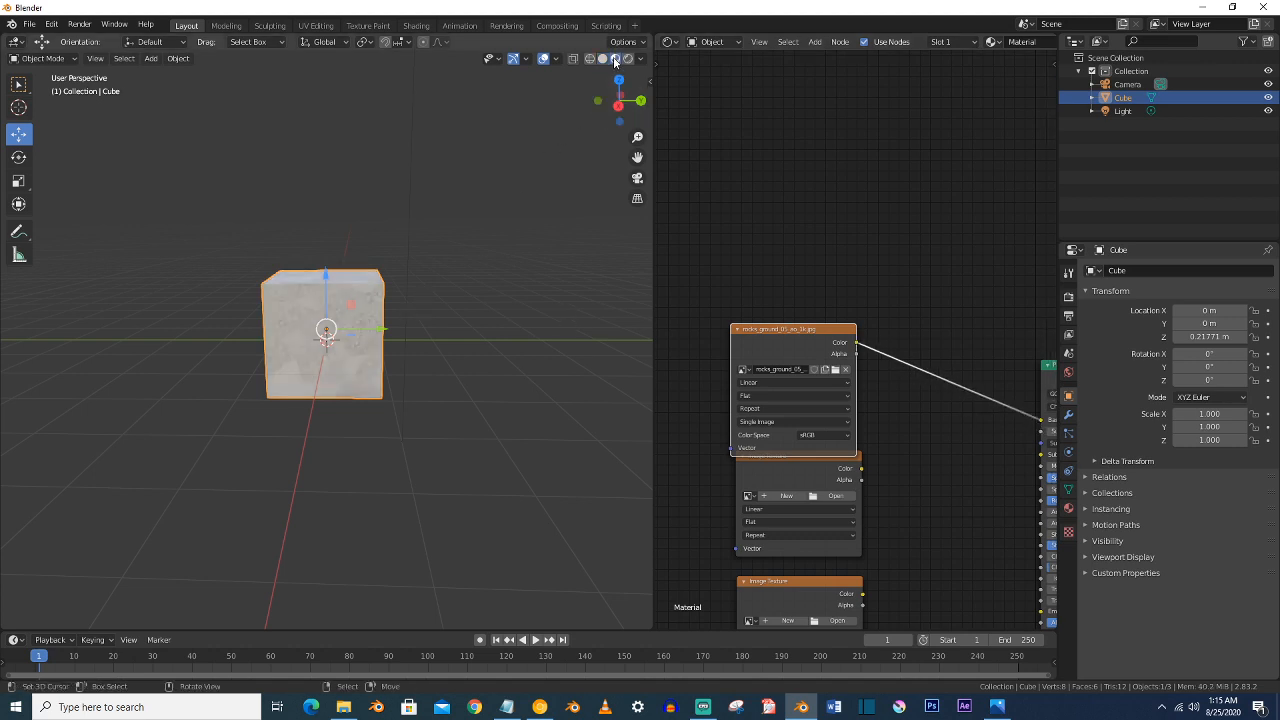
{"action": "mouse_move", "coordinate": [424, 275]}
{"action": "middle_mouse_down"}
{"action": "mouse_move", "coordinate": [379, 297]}
{"action": "mouse_move", "coordinate": [362, 346]}
{"action": "mouse_move", "coordinate": [396, 250]}
{"action": "middle_mouse_up"}
{"action": "scroll", "coordinate": [393, 292], "scroll_direction": "up", "scroll_amount": 4}
{"action": "scroll", "coordinate": [393, 292], "scroll_direction": "down", "scroll_amount": 5}
{"action": "scroll", "coordinate": [362, 345], "scroll_direction": "up", "scroll_amount": 2}
{"action": "scroll", "coordinate": [396, 250], "scroll_direction": "down", "scroll_amount": 5}
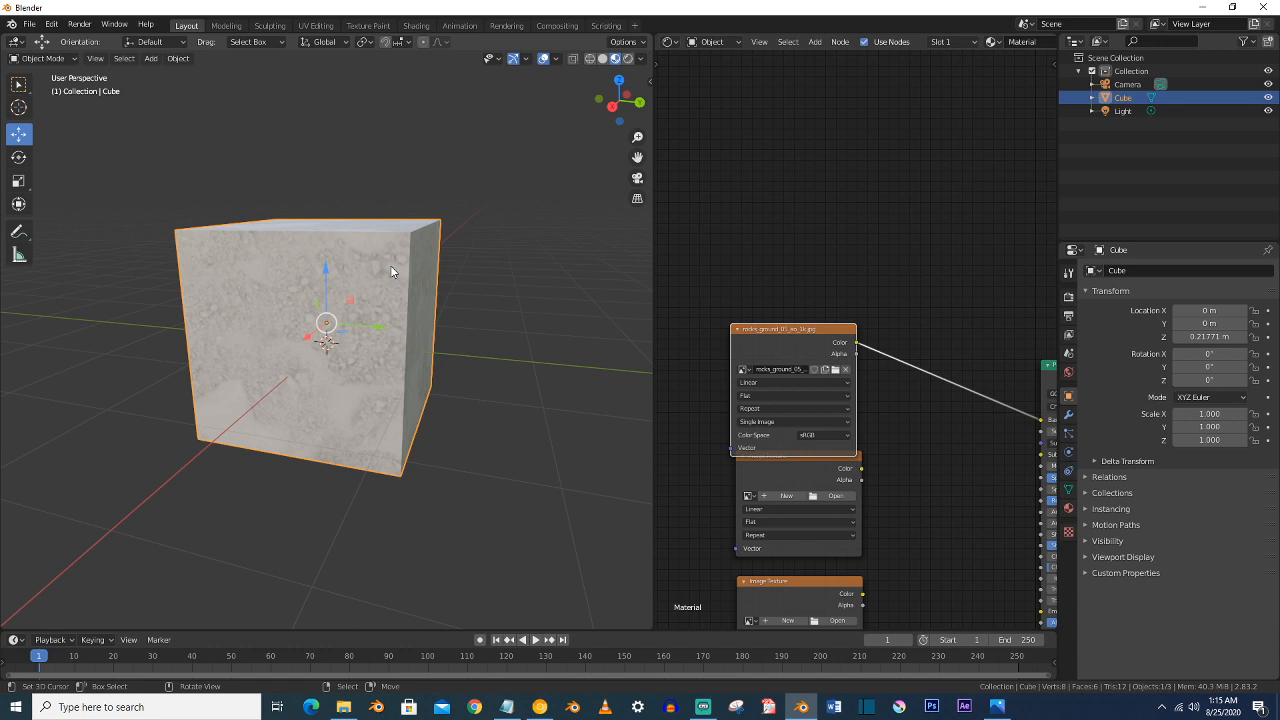
- Move the ao texture node up and reposition the second Image Texture node so the two no longer overlap
{"action": "left_click_drag", "start_coordinate": [752, 341], "coordinate": [753, 303]}
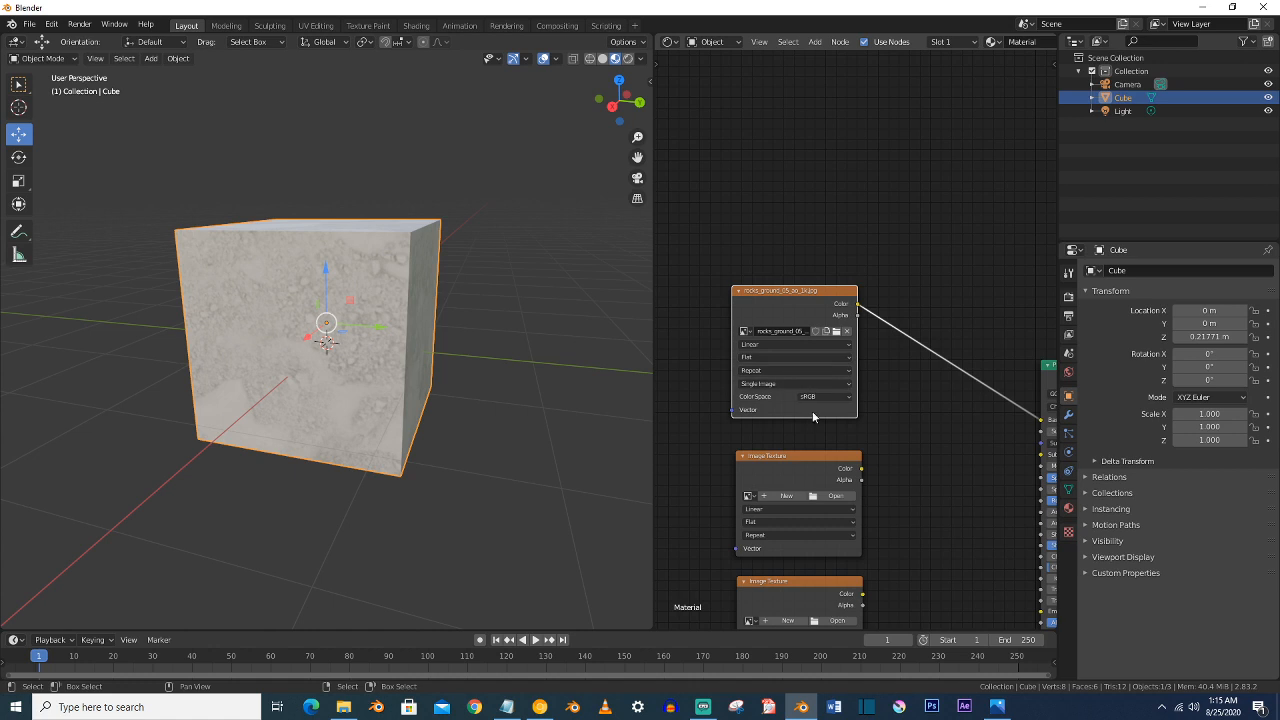
{"action": "left_click_drag", "start_coordinate": [805, 456], "coordinate": [782, 441]}
{"action": "scroll", "coordinate": [906, 462], "scroll_direction": "down", "scroll_amount": 2}
{"action": "middle_click_drag", "start_coordinate": [906, 462], "coordinate": [871, 380]}
{"action": "scroll", "coordinate": [869, 386], "scroll_direction": "up", "scroll_amount": 3}
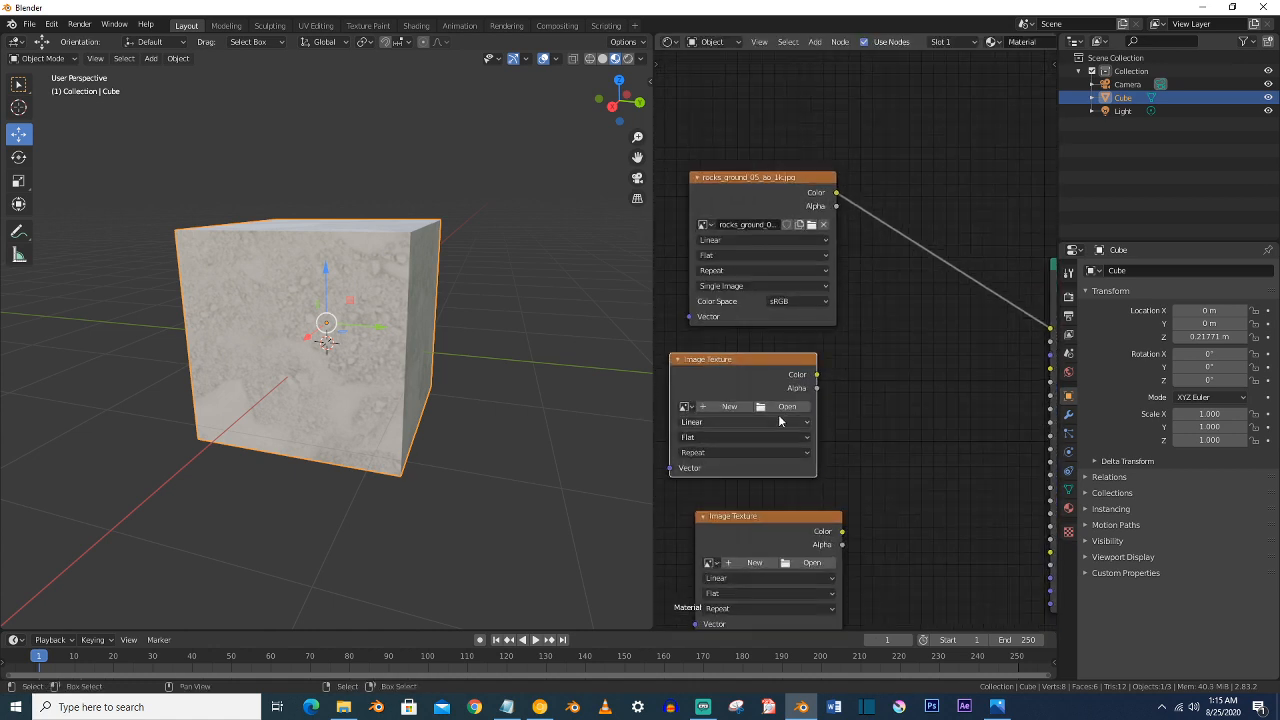
- Load rocks_ground_05_rough_1k.jpg into the second Image Texture node and connect its Color output to the Principled BSDF's Roughness
{"action": "left_click", "coordinate": [786, 407]}
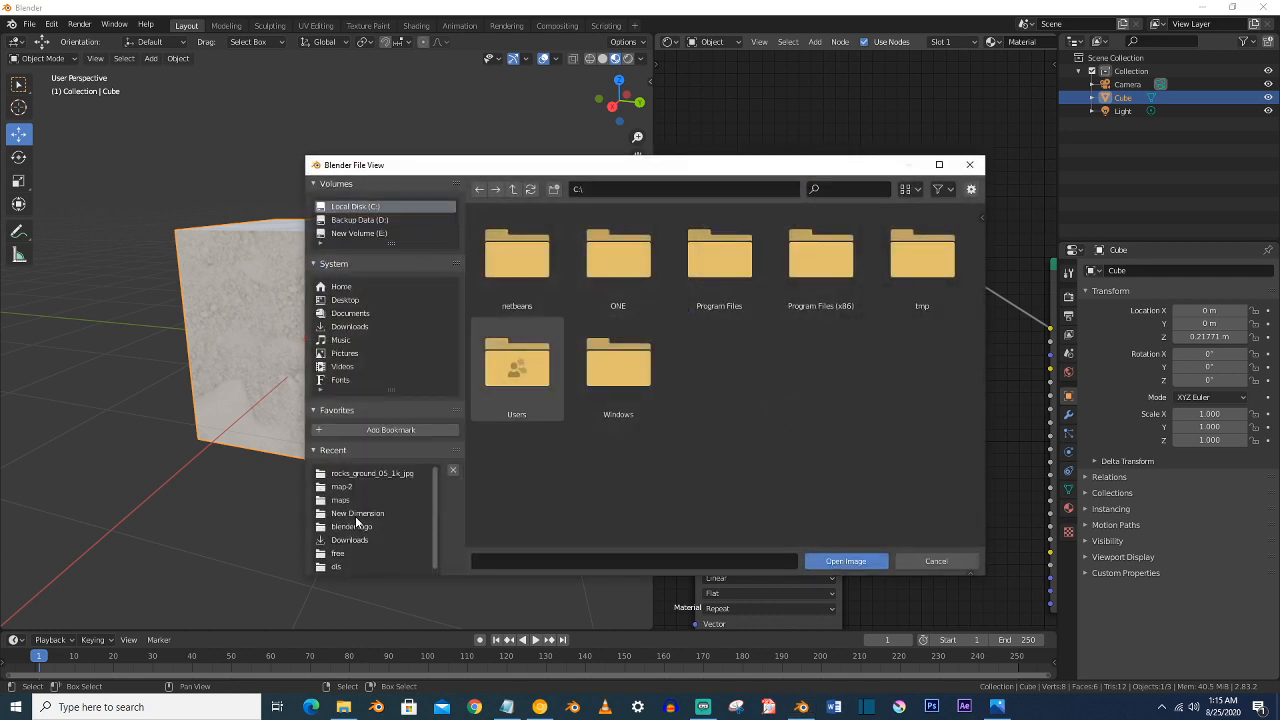
{"action": "left_click", "coordinate": [360, 539]}
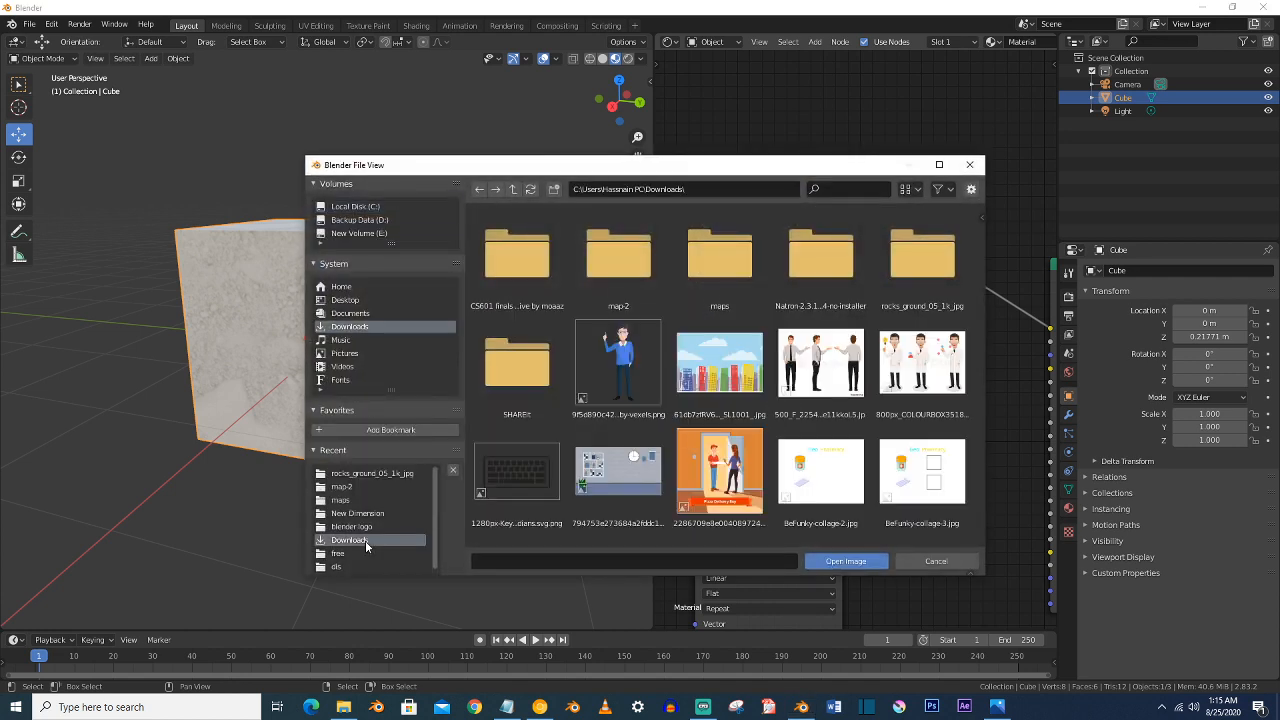
{"action": "double_click", "coordinate": [898, 274]}
{"action": "double_click", "coordinate": [820, 262]}
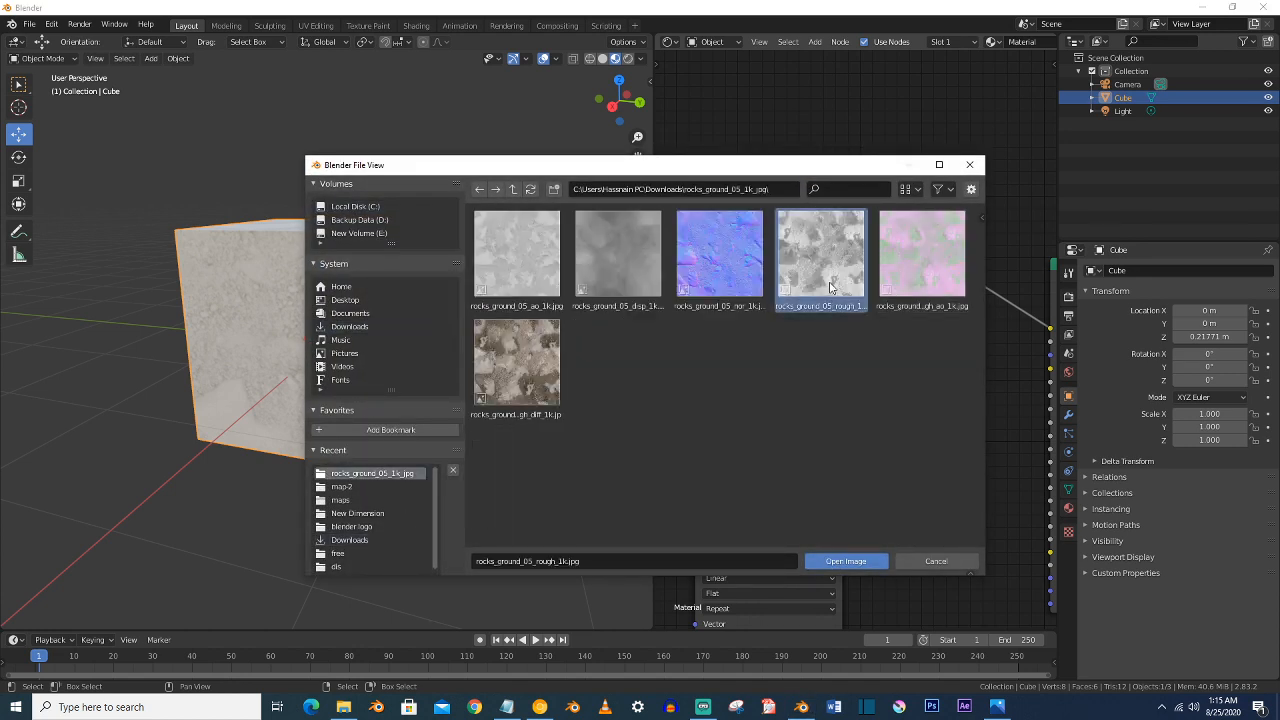
{"action": "middle_click_drag", "start_coordinate": [830, 416], "coordinate": [758, 402]}
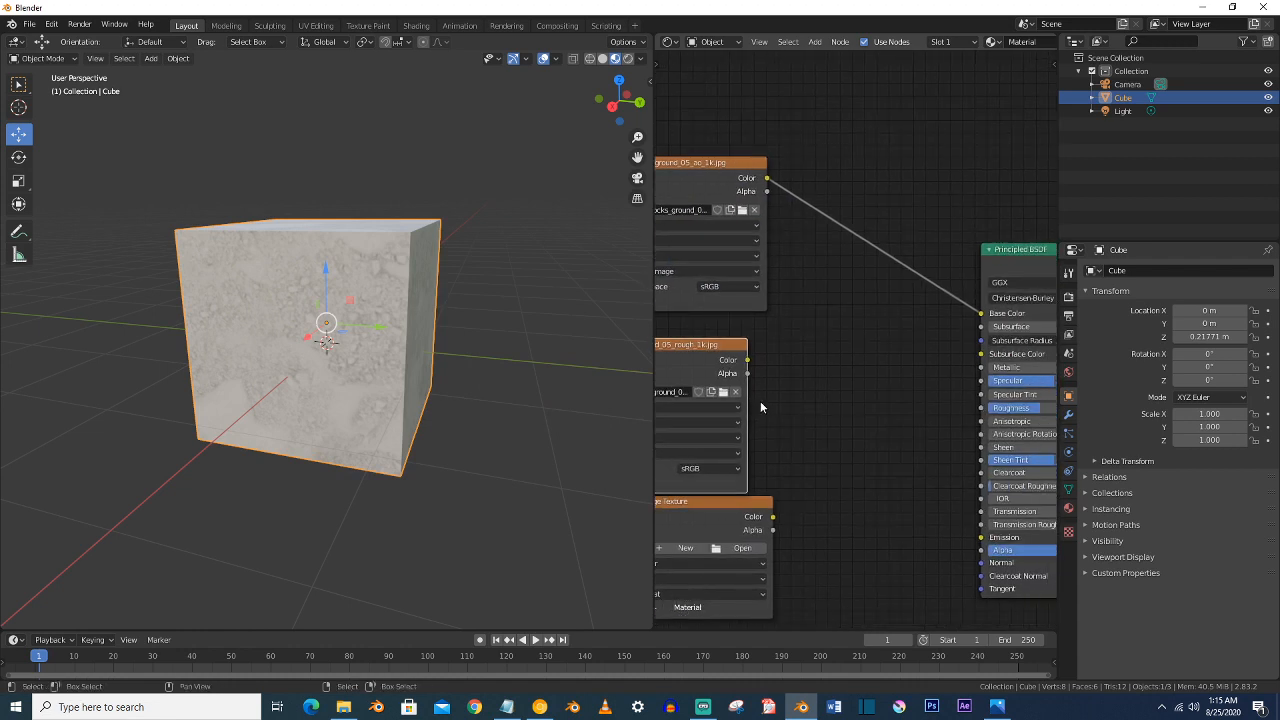
{"action": "left_click_drag", "start_coordinate": [748, 364], "coordinate": [979, 414]}
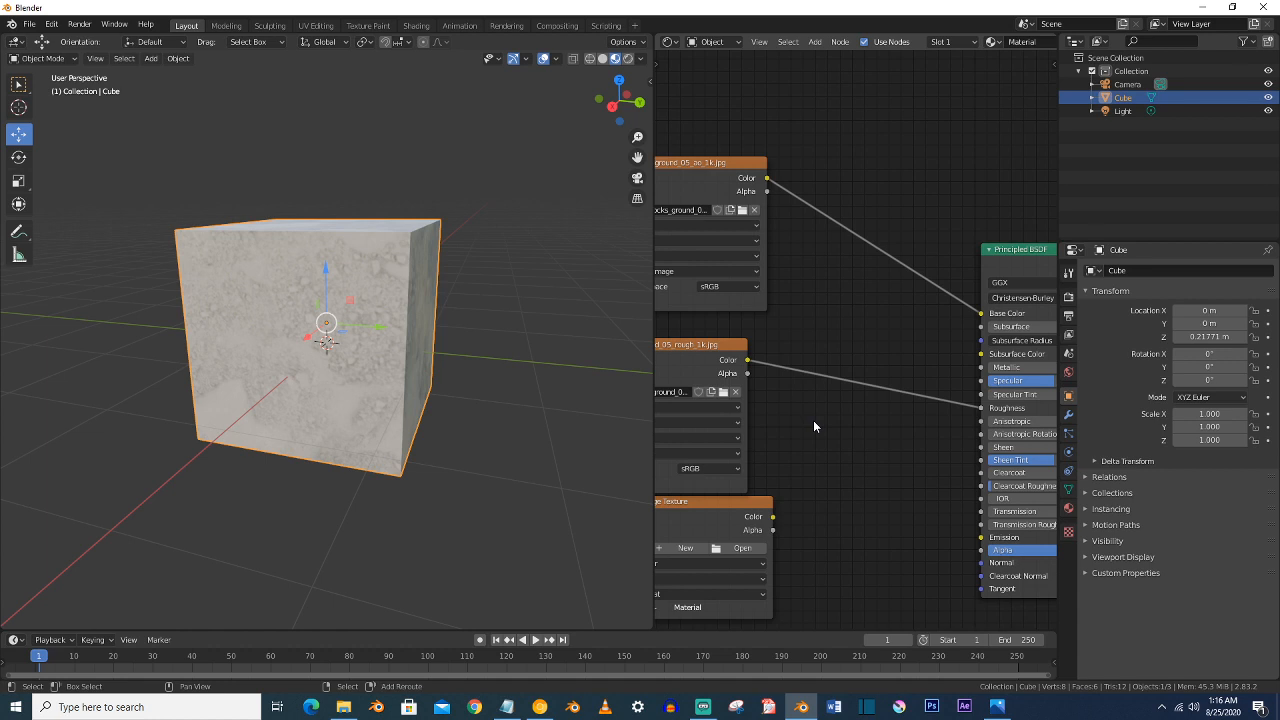
- Reposition the third Image Texture node and load rocks_ground_05_nor_1k.jpg into it from the rocks_ground_05_1k_jpg folder in Downloads
{"action": "middle_click_drag", "start_coordinate": [803, 423], "coordinate": [880, 309]}
{"action": "left_click_drag", "start_coordinate": [771, 388], "coordinate": [746, 427]}
{"action": "left_click", "coordinate": [784, 459]}
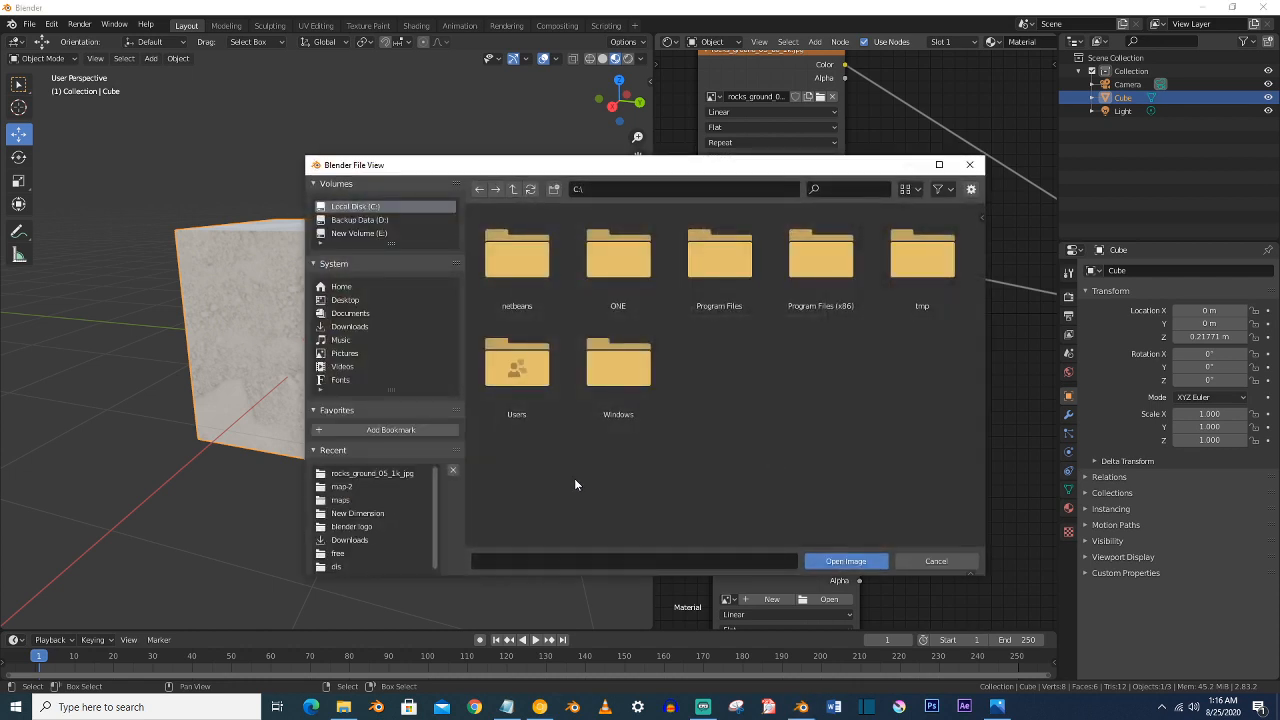
{"action": "left_click", "coordinate": [363, 545]}
{"action": "double_click", "coordinate": [921, 275]}
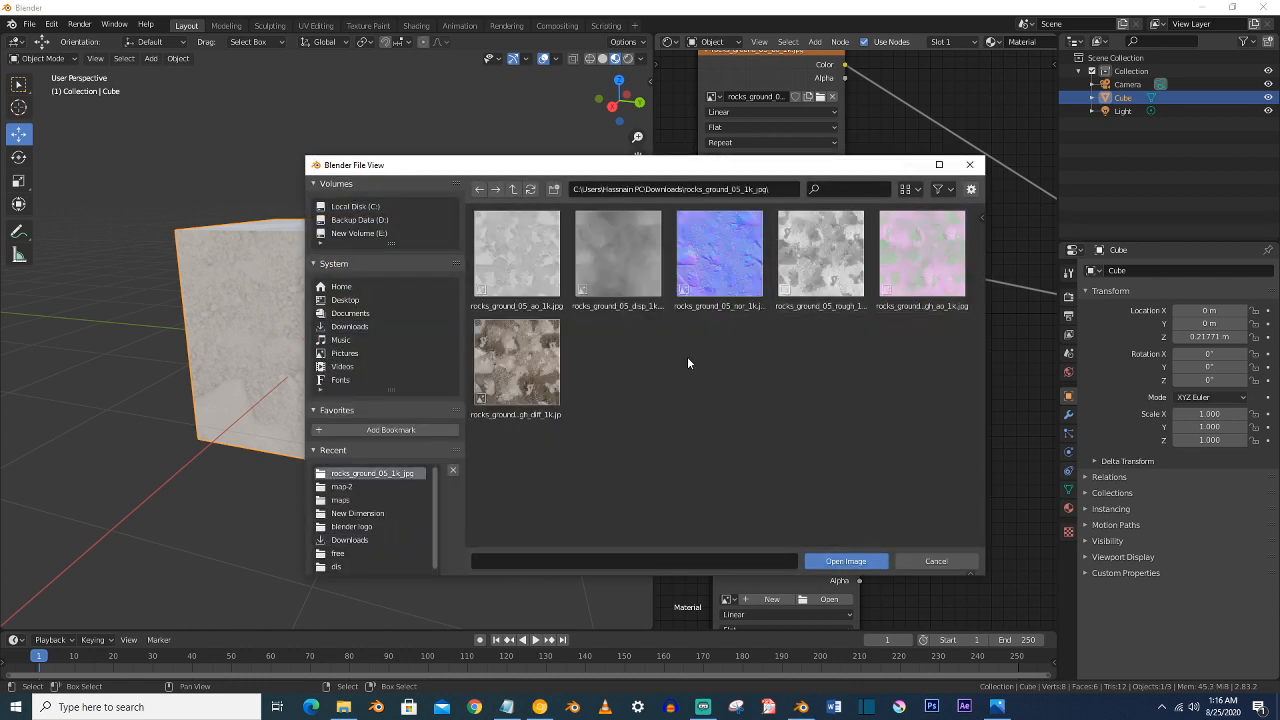
{"action": "double_click", "coordinate": [726, 271]}
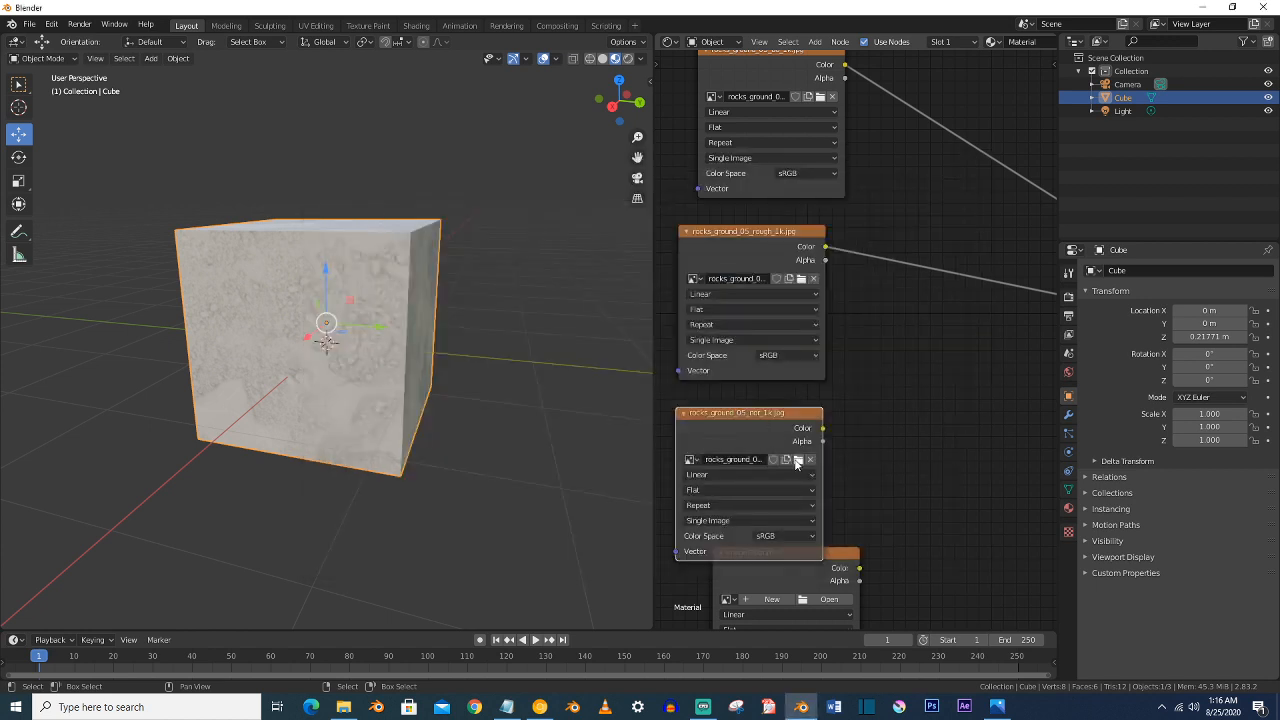
- Set the Color Space of the rough and nor texture nodes to Non-Color, moving the nor node clear of the empty node
{"action": "left_click", "coordinate": [776, 357]}
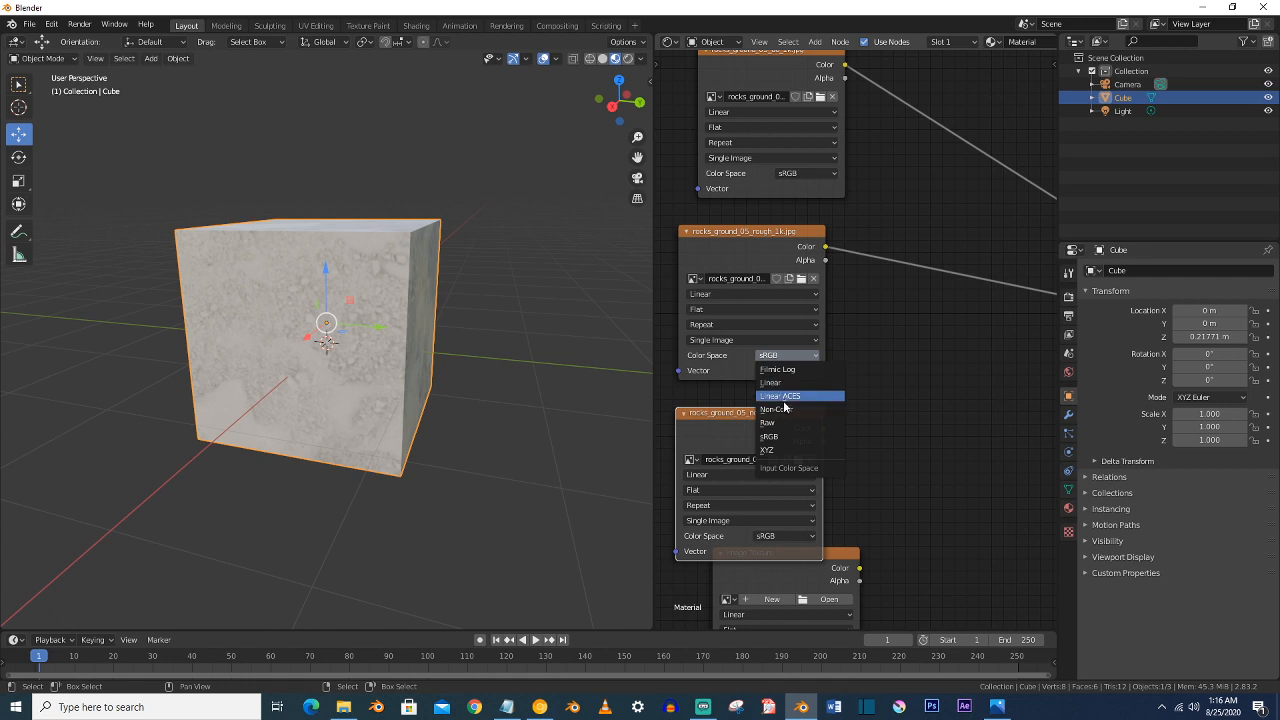
{"action": "left_click", "coordinate": [785, 409]}
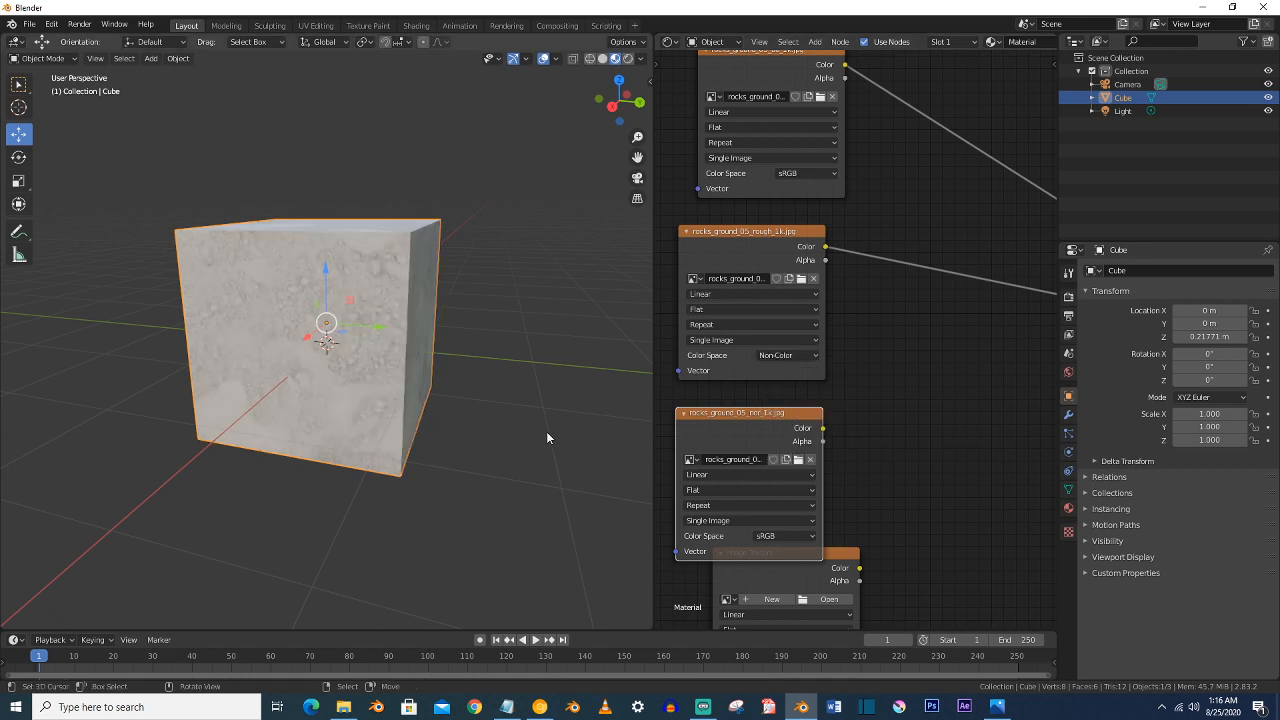
{"action": "left_click_drag", "start_coordinate": [770, 428], "coordinate": [767, 412]}
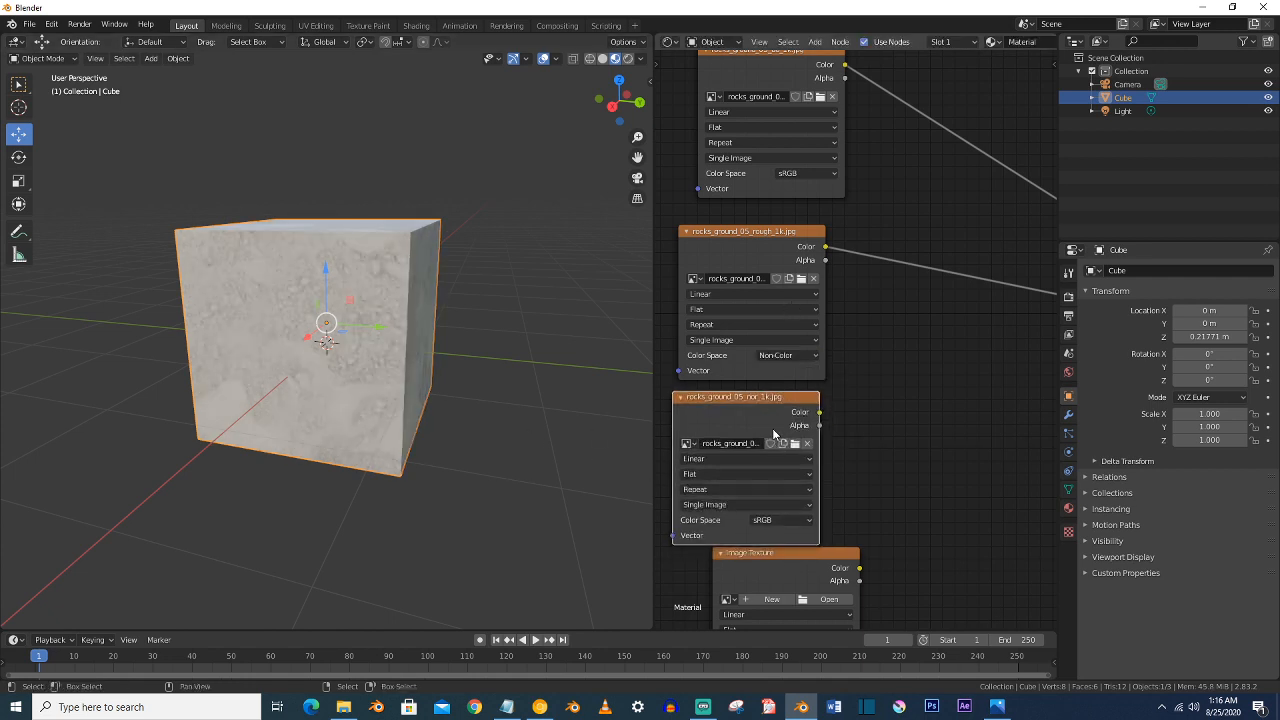
{"action": "left_click", "coordinate": [773, 519]}
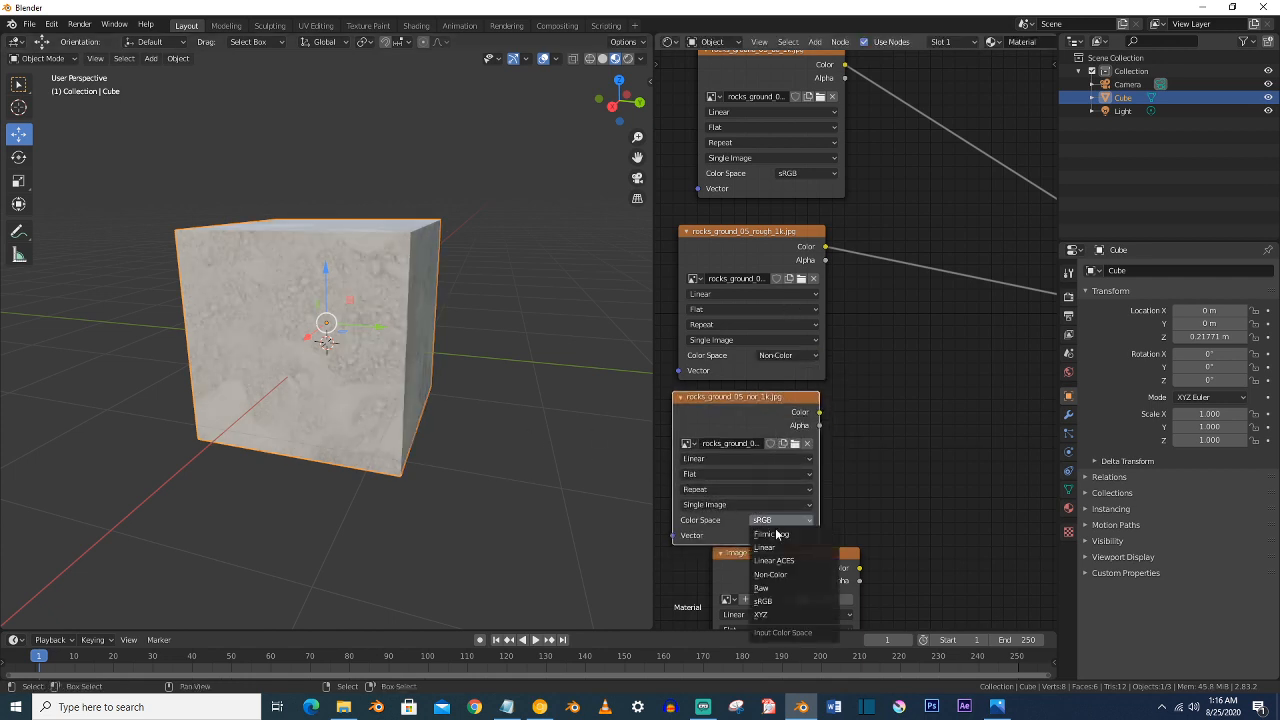
{"action": "left_click", "coordinate": [788, 582]}
- Try to connect the nor texture's Color output directly to the Principled BSDF's Normal input
{"action": "middle_click_drag", "start_coordinate": [834, 464], "coordinate": [817, 472]}
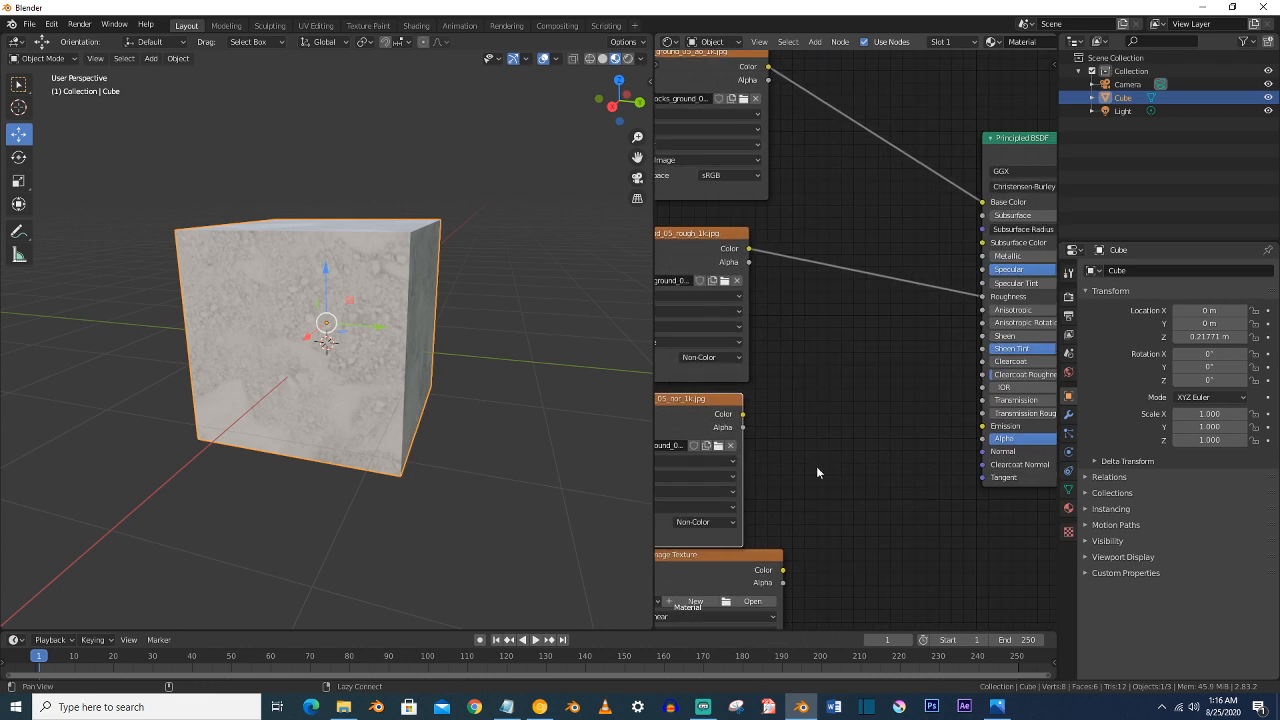
{"action": "left_click_drag", "start_coordinate": [743, 414], "coordinate": [849, 439]}
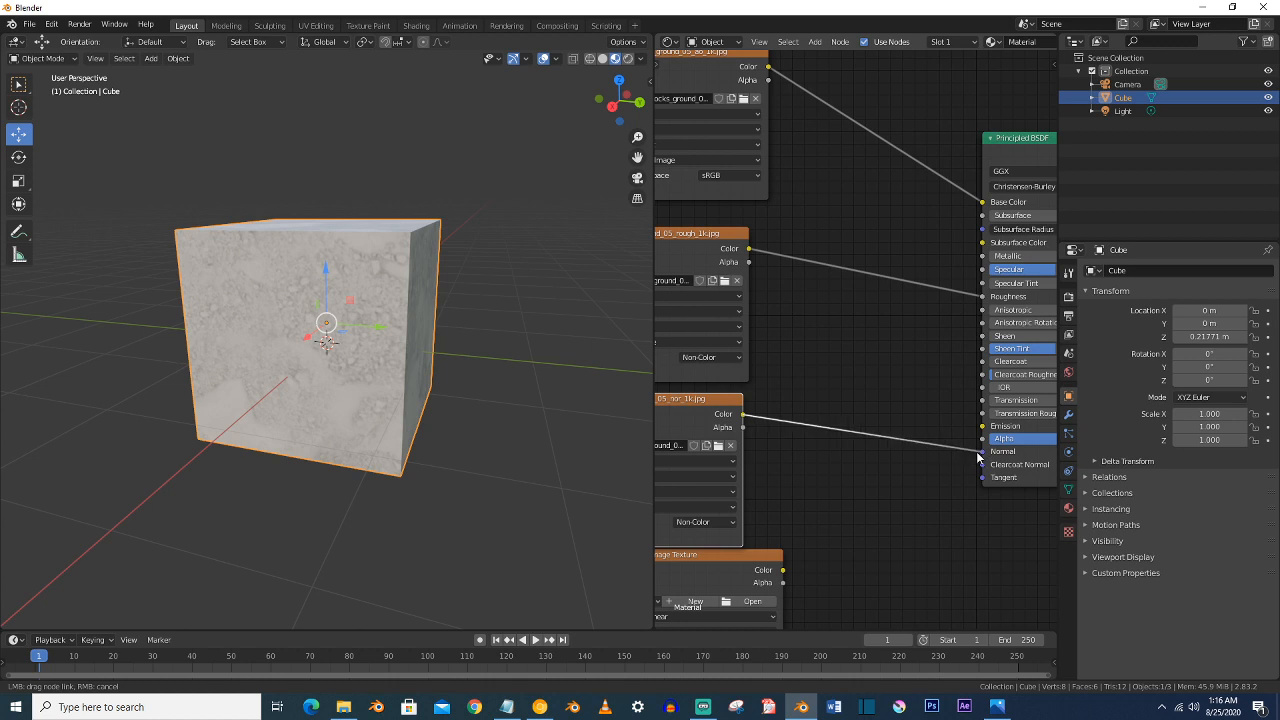
{"action": "left_click_drag", "start_coordinate": [745, 418], "coordinate": [1004, 472]}
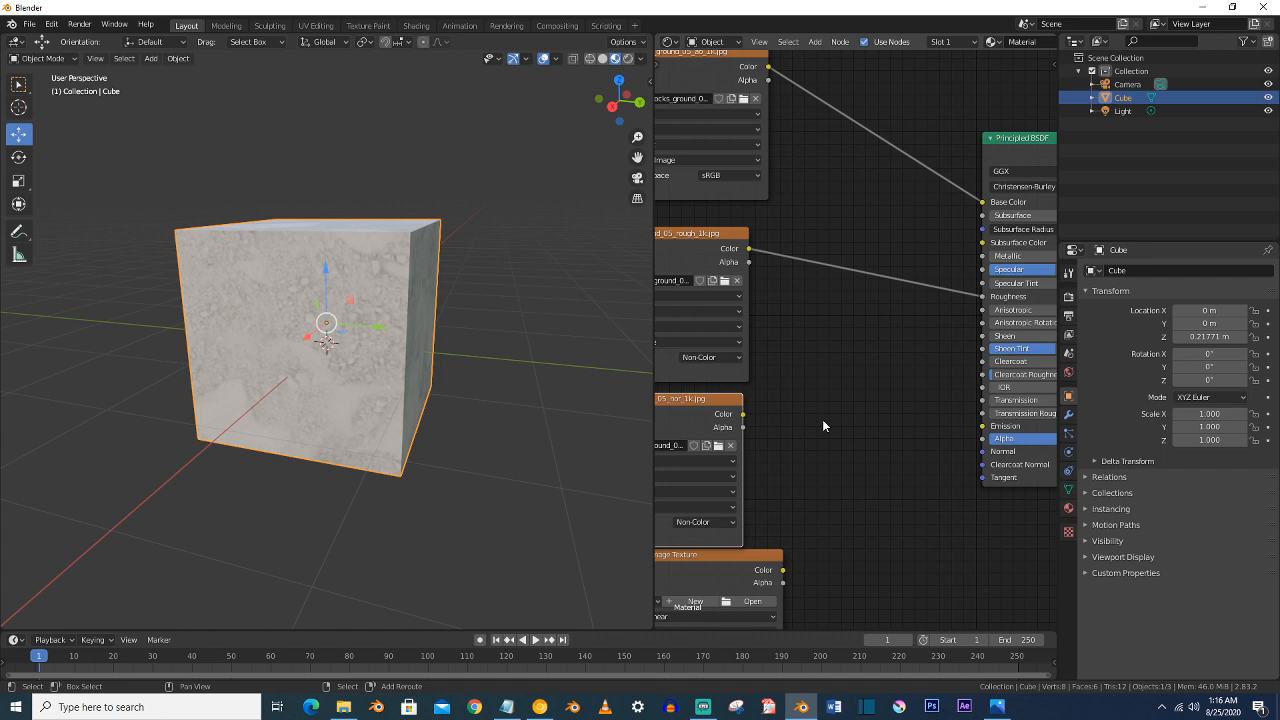
- Add a Normal Map node, connect the nor texture's Color to it, and link its Normal output to the Principled BSDF's Normal
{"action": "key", "text": "shift+a"}
{"action": "mouse_move", "coordinate": [795, 447]}
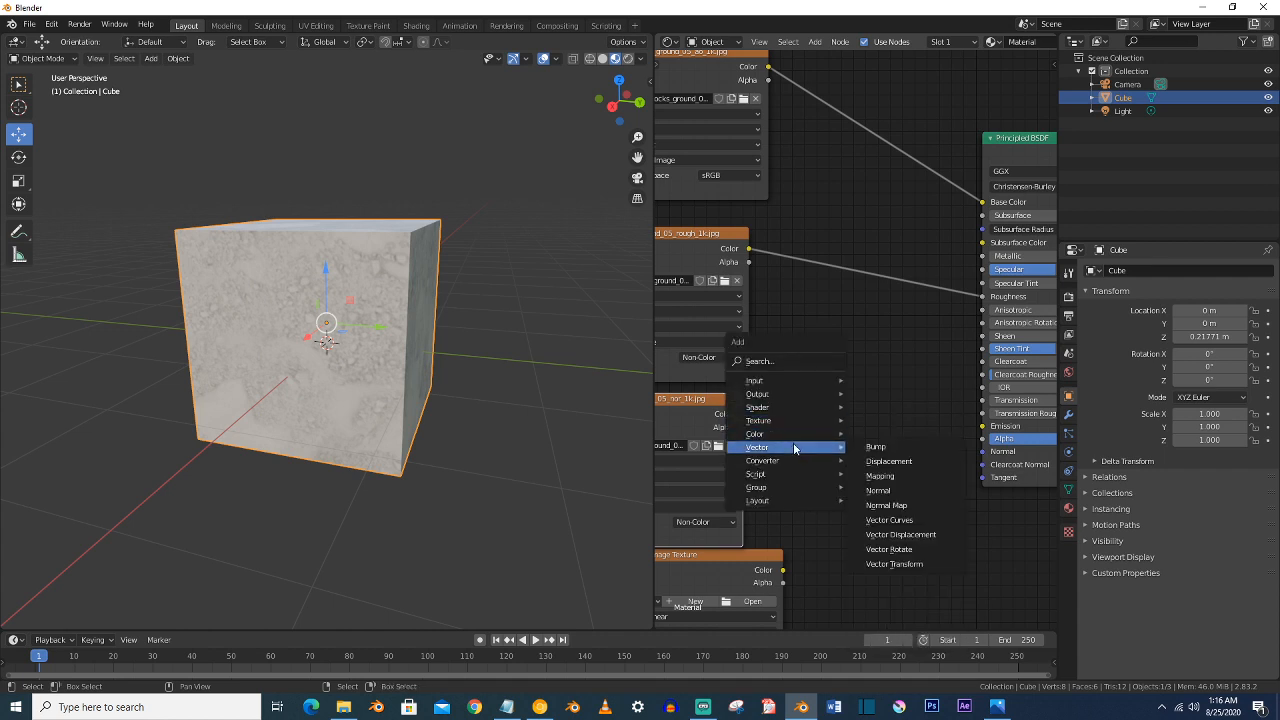
{"action": "left_click", "coordinate": [903, 506]}
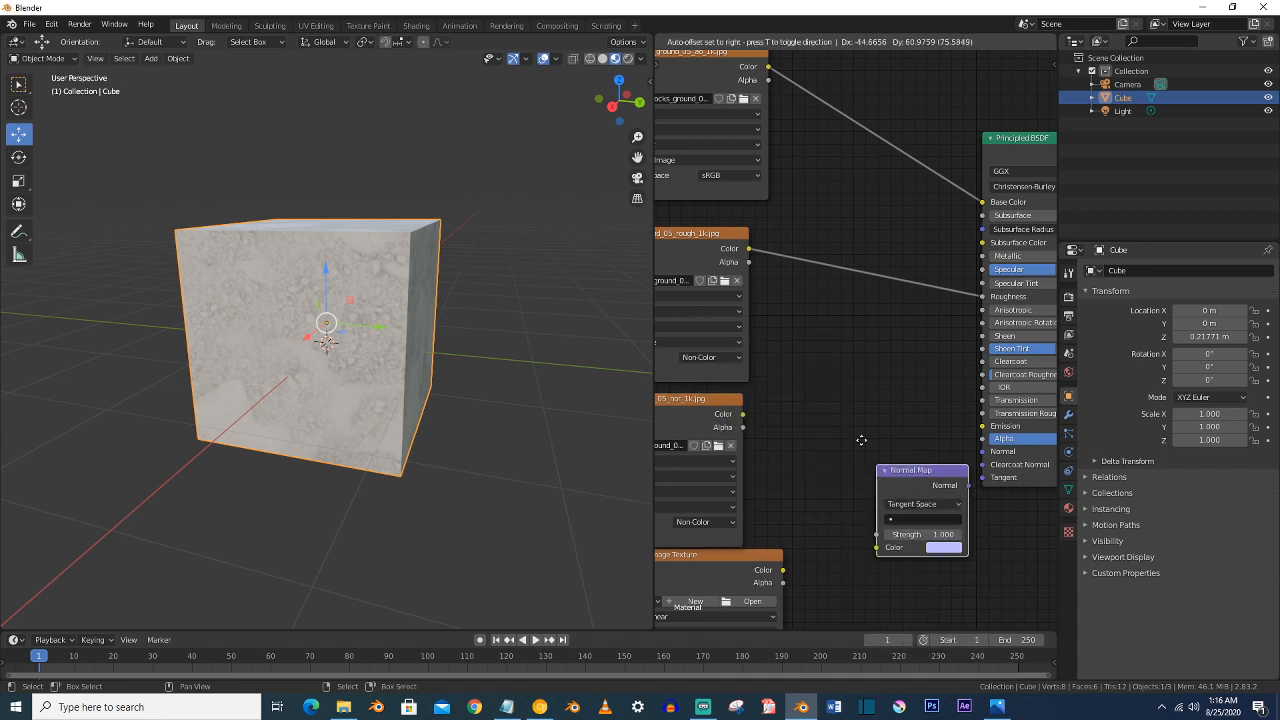
{"action": "left_click_drag", "start_coordinate": [743, 415], "coordinate": [847, 471]}
{"action": "left_click_drag", "start_coordinate": [938, 409], "coordinate": [982, 451]}
- Select the light above the cube and change its type to Area
{"action": "mouse_move", "coordinate": [474, 305]}
{"action": "middle_mouse_down"}
{"action": "mouse_move", "coordinate": [467, 331]}
{"action": "mouse_move", "coordinate": [463, 315]}
{"action": "mouse_move", "coordinate": [430, 326]}
{"action": "mouse_move", "coordinate": [488, 306]}
{"action": "mouse_move", "coordinate": [460, 316]}
{"action": "middle_mouse_up"}
{"action": "scroll", "coordinate": [463, 318], "scroll_direction": "up", "scroll_amount": 3}
{"action": "scroll", "coordinate": [463, 317], "scroll_direction": "down", "scroll_amount": 1}
{"action": "scroll", "coordinate": [454, 314], "scroll_direction": "down", "scroll_amount": 3}
{"action": "scroll", "coordinate": [460, 316], "scroll_direction": "down", "scroll_amount": 3}
{"action": "left_click", "coordinate": [326, 192]}
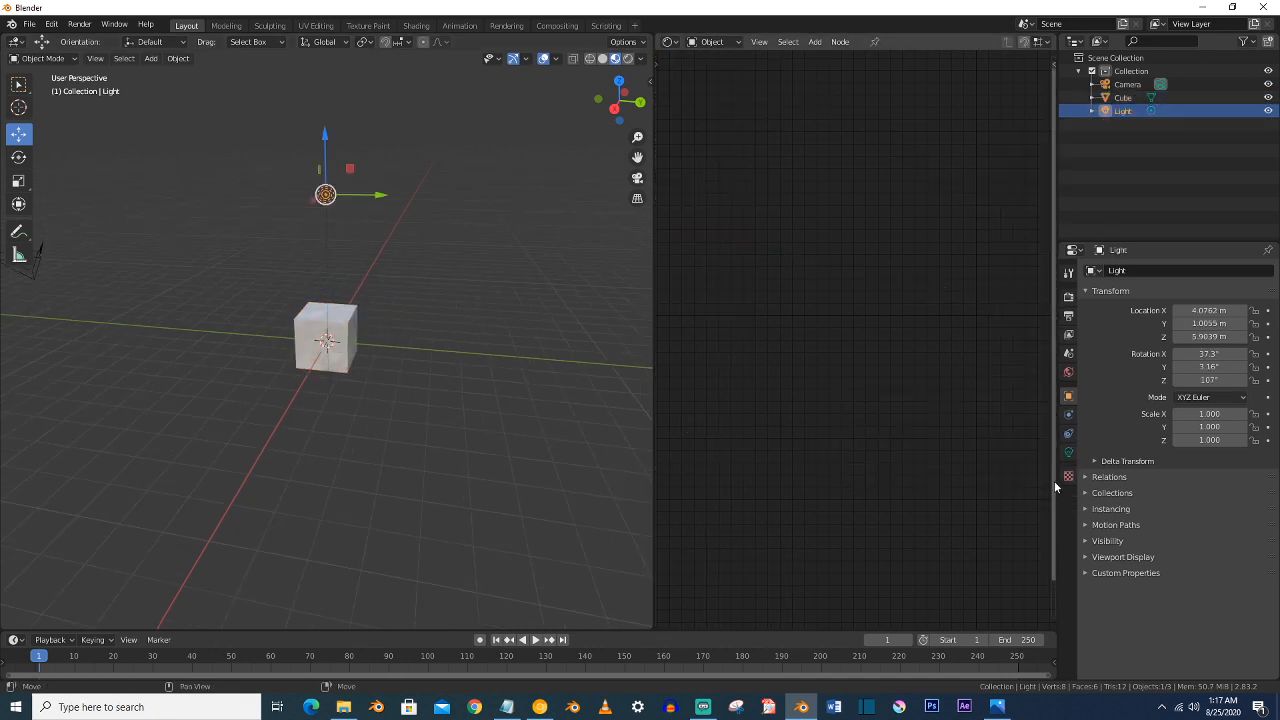
{"action": "left_click", "coordinate": [1068, 452]}
{"action": "left_click", "coordinate": [1249, 327]}
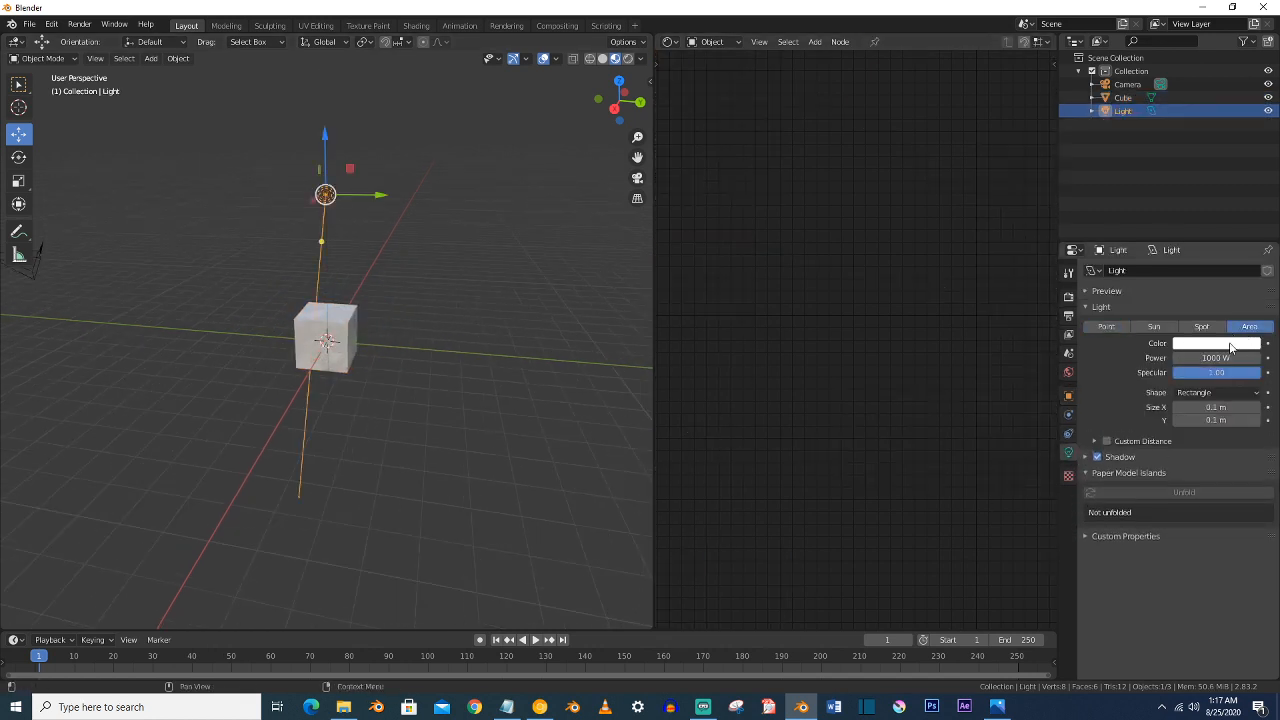
- Set the area light's shape to Square with a size of 5 m and clear its rotation
{"action": "left_click", "coordinate": [1227, 393]}
{"action": "left_click", "coordinate": [1220, 406]}
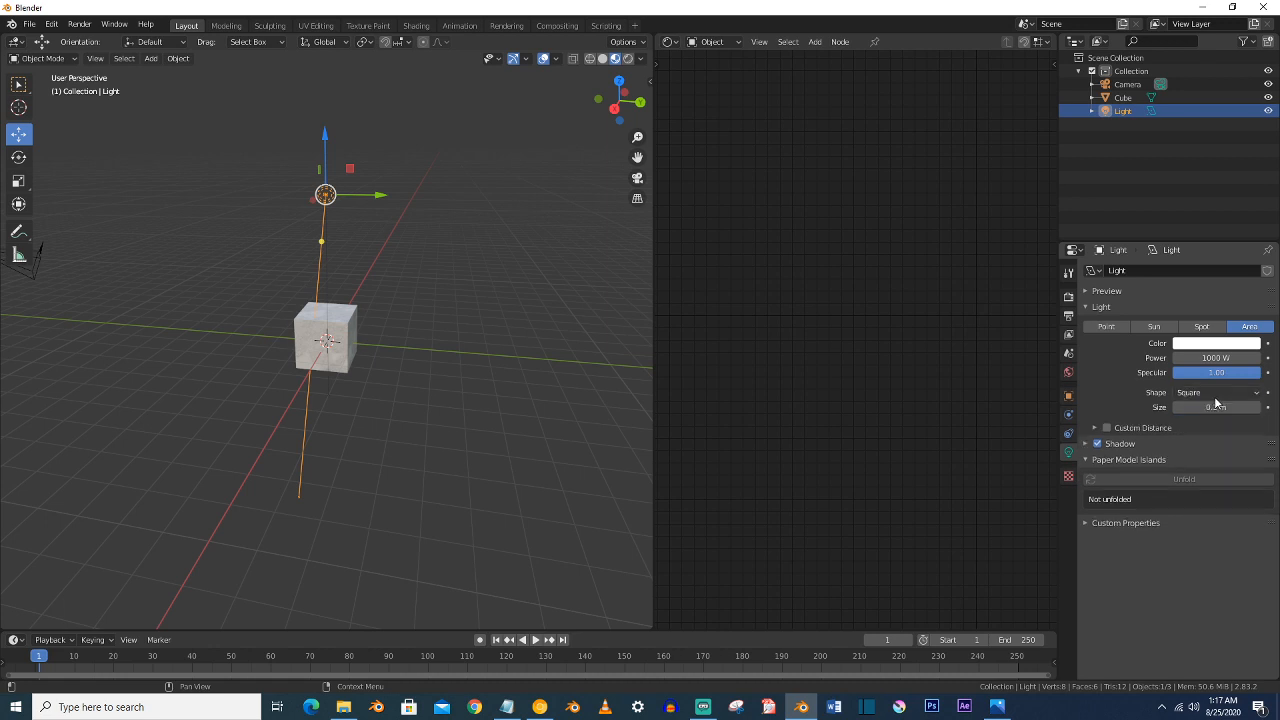
{"action": "left_click", "coordinate": [1220, 407]}
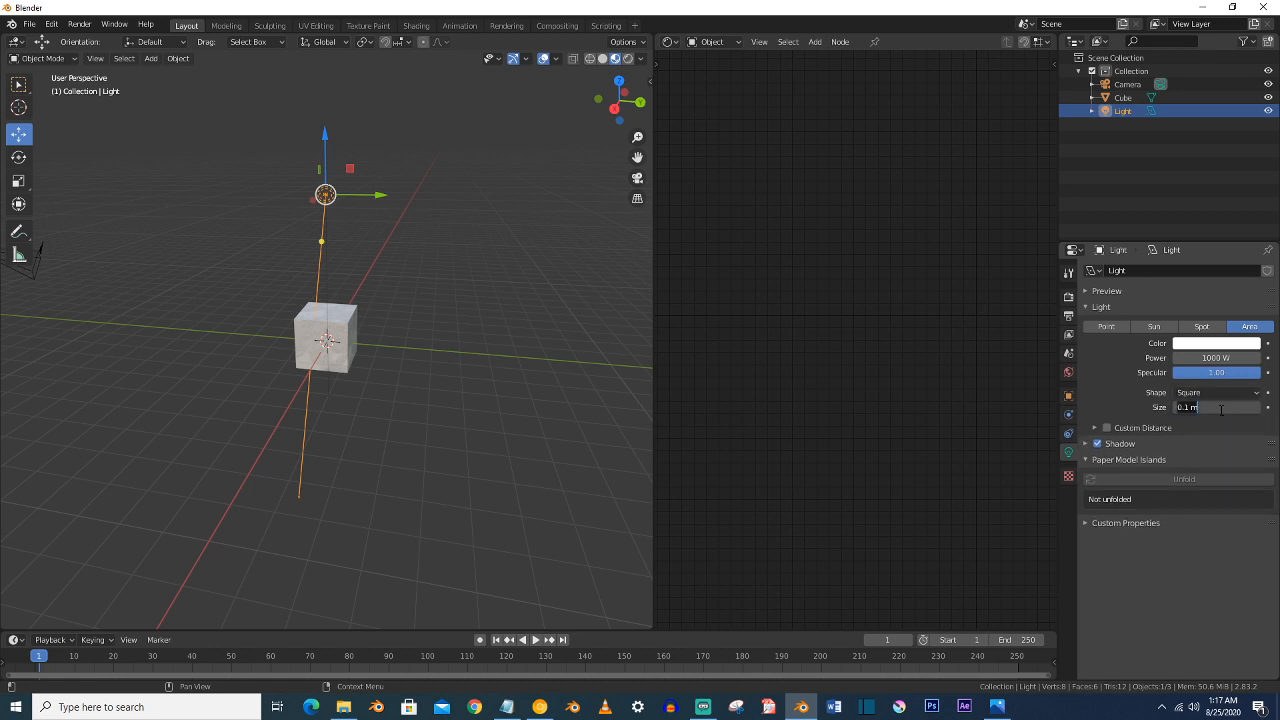
{"action": "type", "text": "5"}
{"action": "key", "text": "Return"}
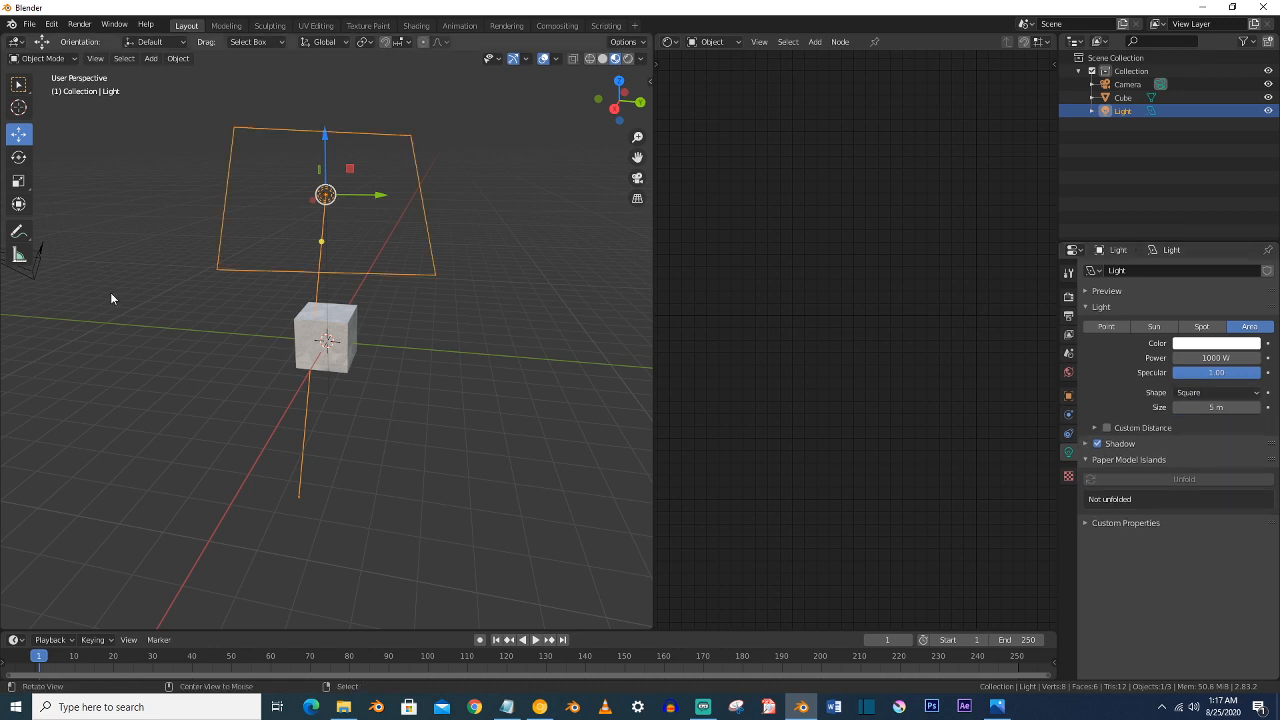
{"action": "key", "text": "alt+r"}
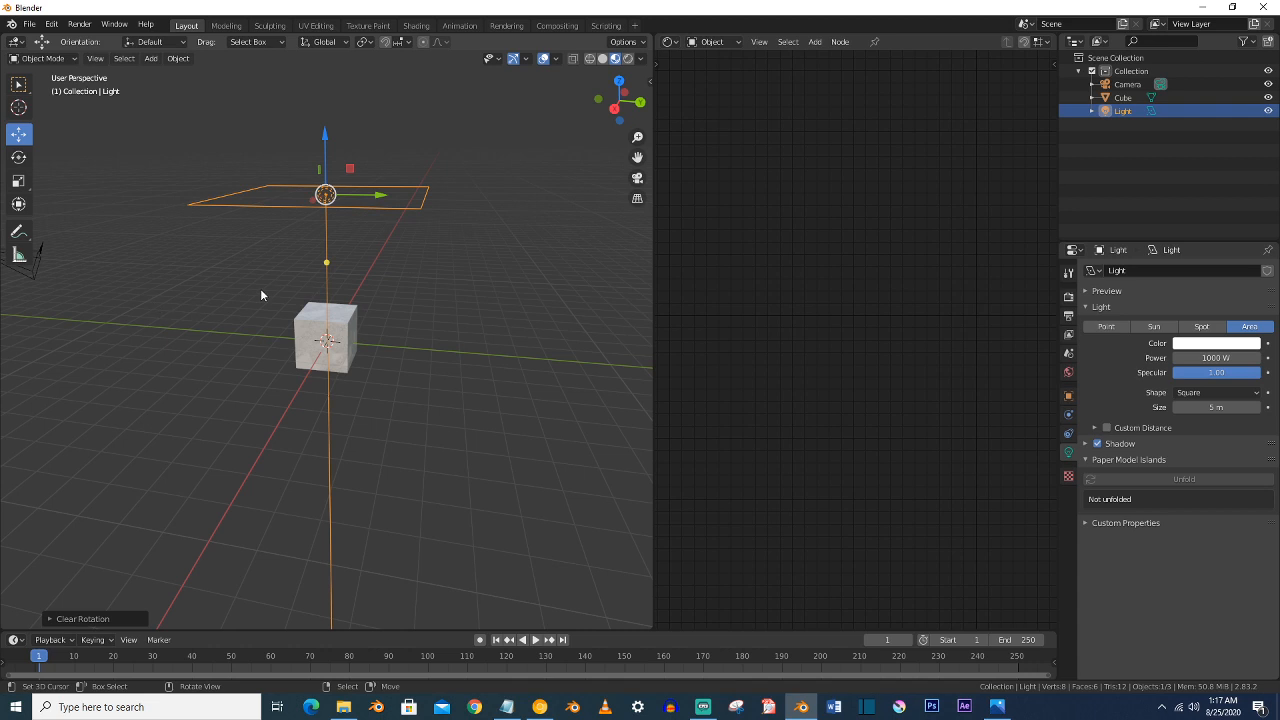
- Set the render engine to Cycles and switch the 3D viewport to Rendered shading
{"action": "left_click", "coordinate": [1069, 297]}
{"action": "left_click", "coordinate": [1210, 270]}
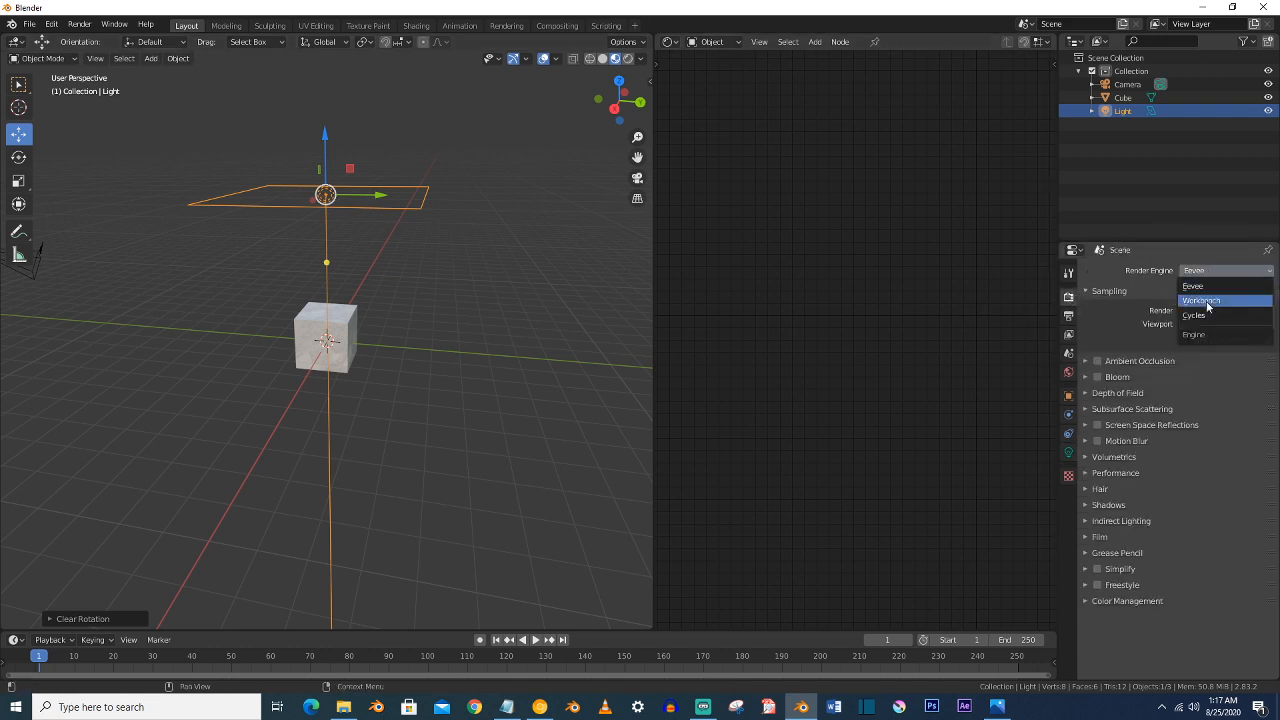
{"action": "left_click", "coordinate": [1200, 315]}
{"action": "scroll", "coordinate": [332, 336], "scroll_direction": "up", "scroll_amount": 3}
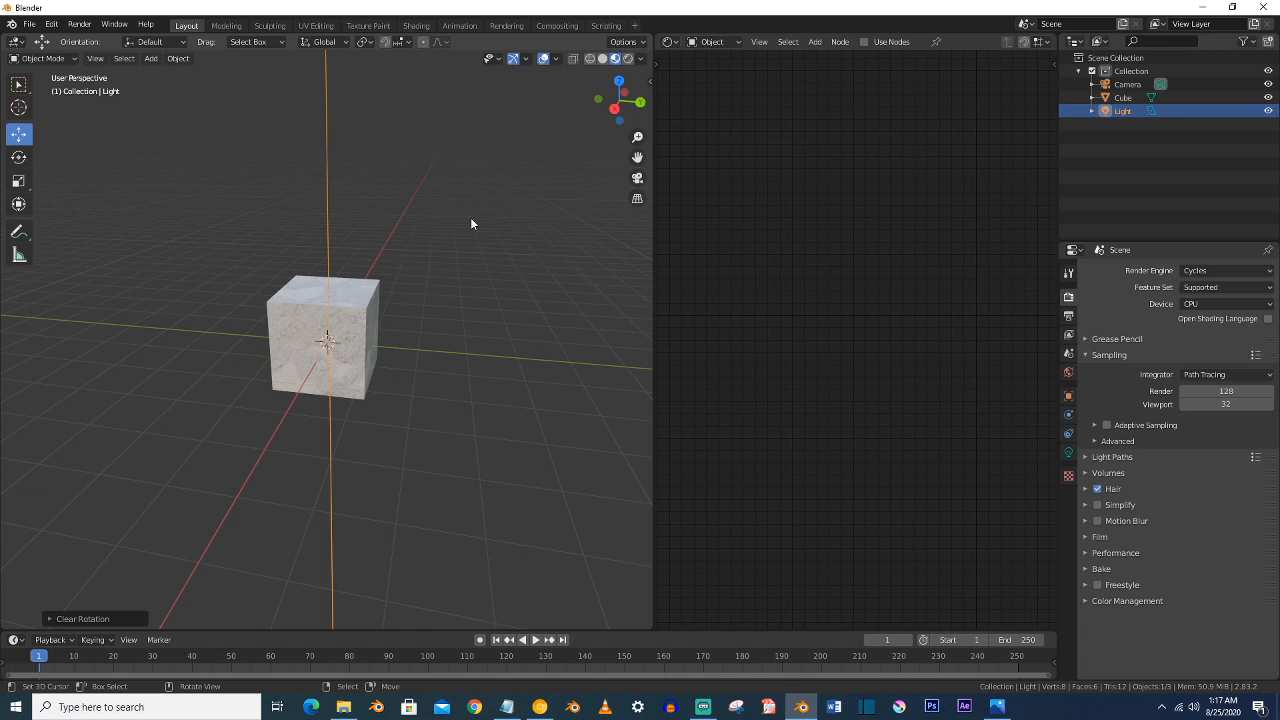
{"action": "left_click", "coordinate": [627, 58]}
- Inspect the normal-mapped surface of the cube up close and from different angles in the rendered viewport
{"action": "scroll", "coordinate": [278, 320], "scroll_direction": "up", "scroll_amount": 4}
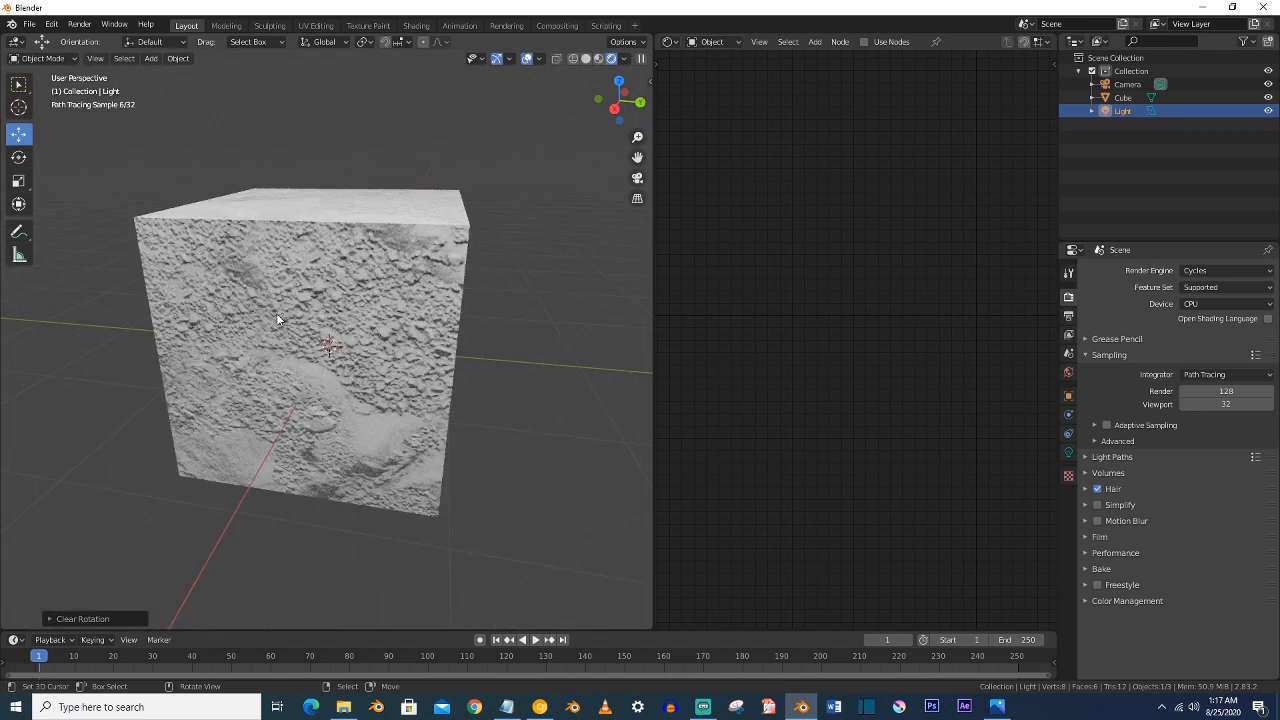
{"action": "mouse_move", "coordinate": [294, 311]}
{"action": "middle_mouse_down"}
{"action": "mouse_move", "coordinate": [330, 356]}
{"action": "mouse_move", "coordinate": [279, 314]}
{"action": "middle_mouse_up"}
{"action": "scroll", "coordinate": [279, 314], "scroll_direction": "up", "scroll_amount": 3}
{"action": "scroll", "coordinate": [279, 314], "scroll_direction": "down", "scroll_amount": 3}
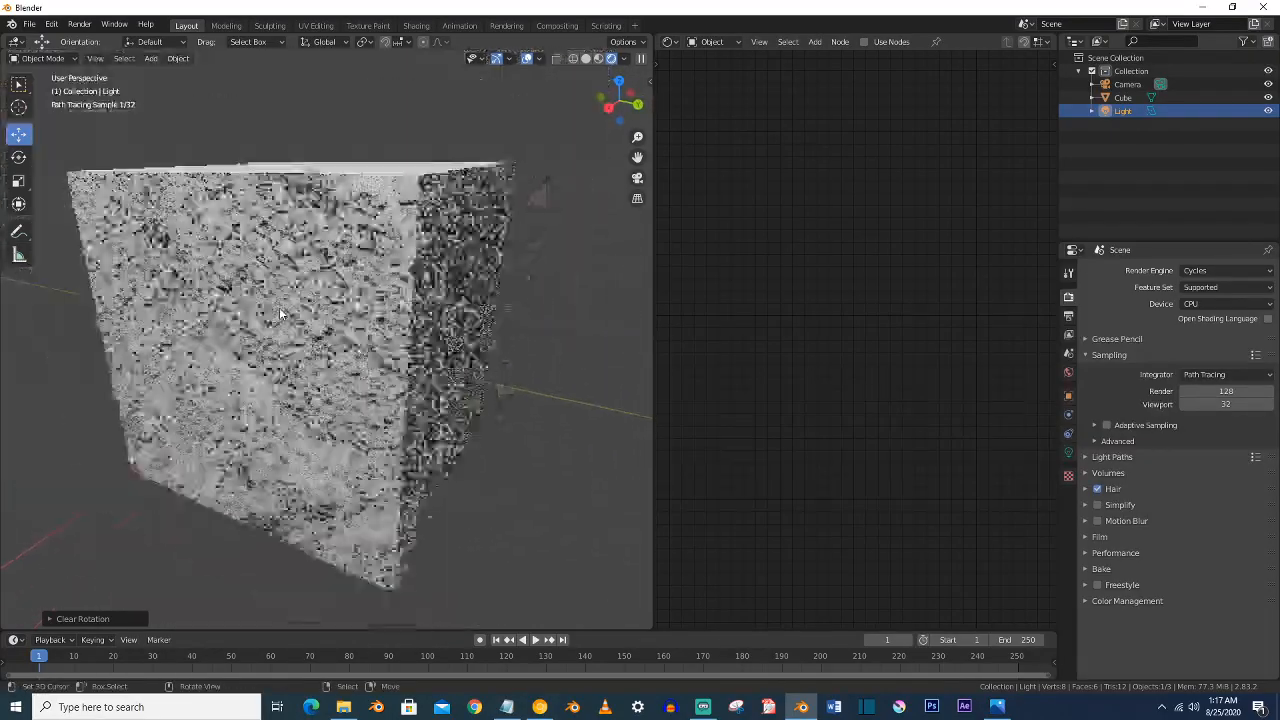
{"action": "middle_click_drag", "start_coordinate": [284, 308], "coordinate": [307, 318]}
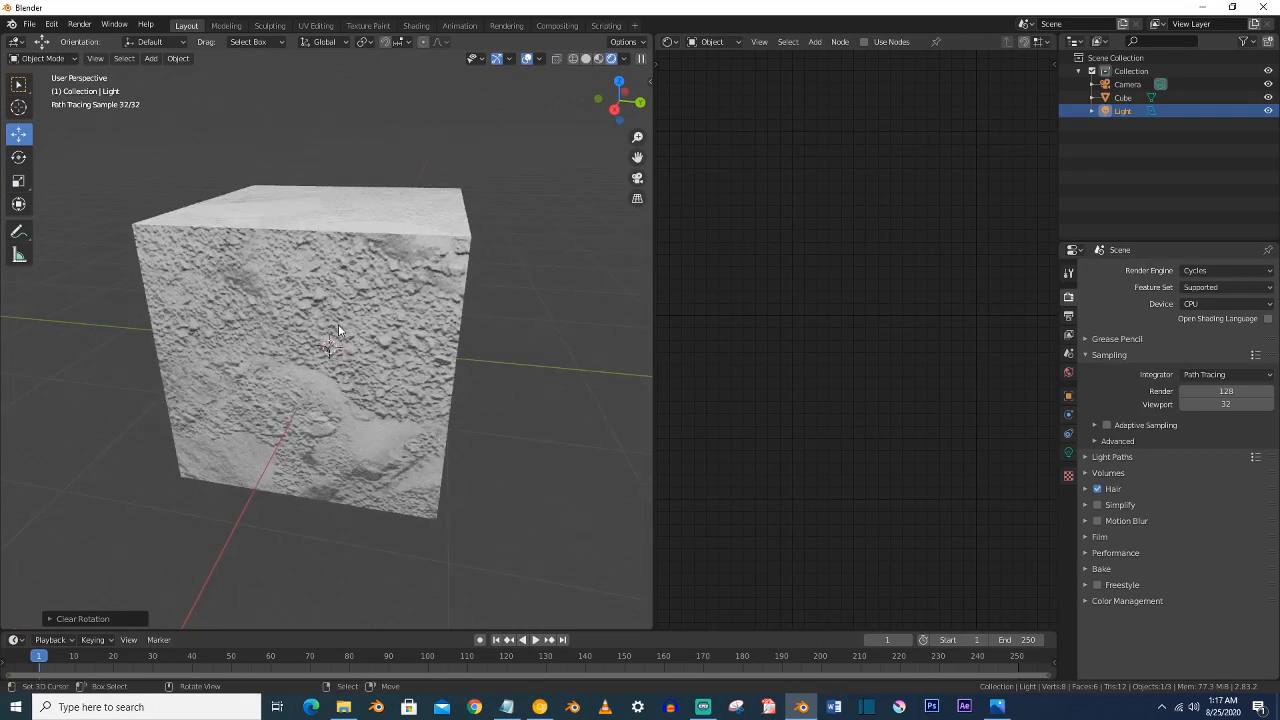
{"action": "scroll", "coordinate": [338, 328], "scroll_direction": "up", "scroll_amount": 2}
{"action": "mouse_move", "coordinate": [338, 326]}
{"action": "middle_mouse_down"}
{"action": "mouse_move", "coordinate": [257, 341]}
{"action": "mouse_move", "coordinate": [339, 326]}
{"action": "middle_mouse_up"}
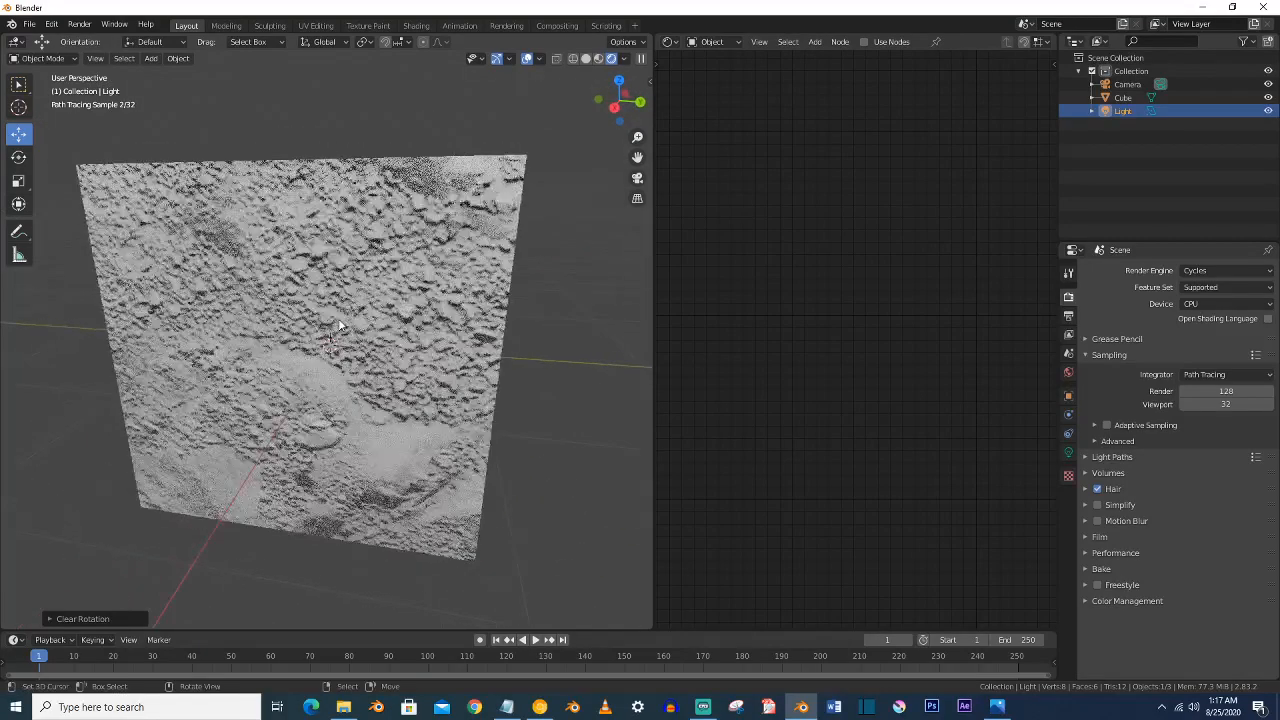
- Select the cube and shift the empty Image Texture node and the Normal Map node down and left to make room
{"action": "left_click", "coordinate": [345, 328]}
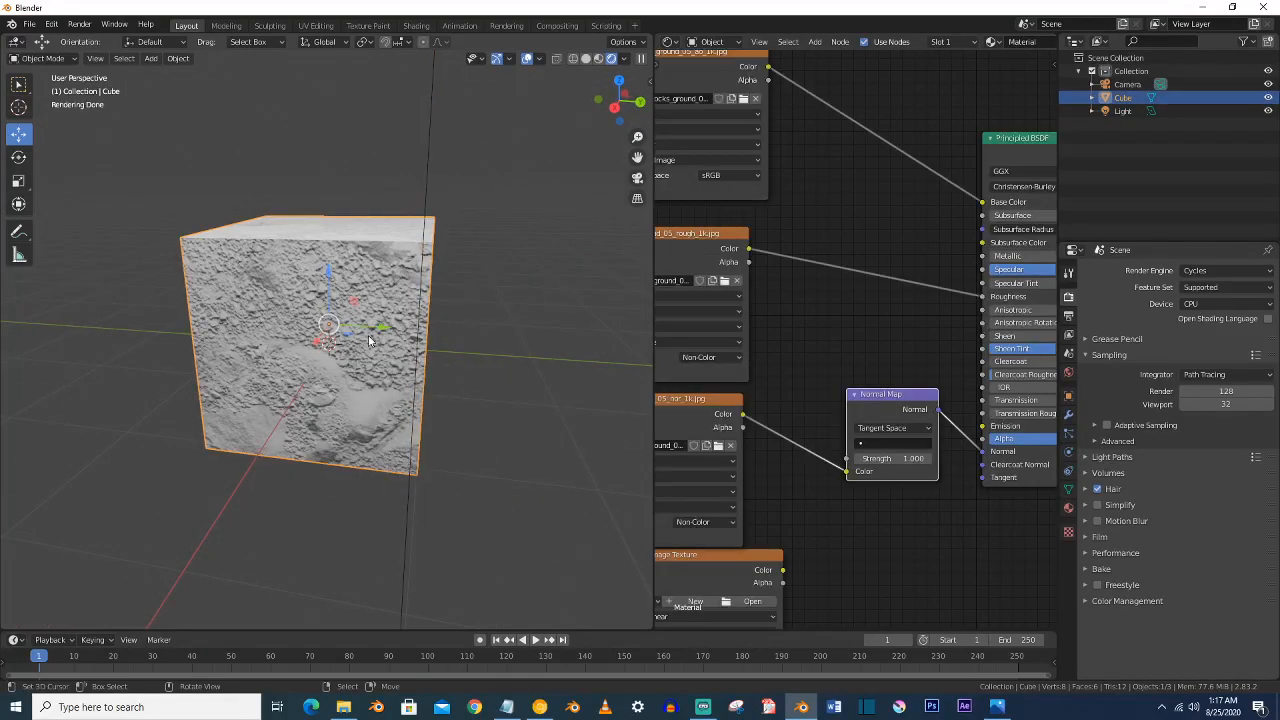
{"action": "scroll", "coordinate": [379, 345], "scroll_direction": "down", "scroll_amount": 3}
{"action": "scroll", "coordinate": [805, 381], "scroll_direction": "down", "scroll_amount": 1}
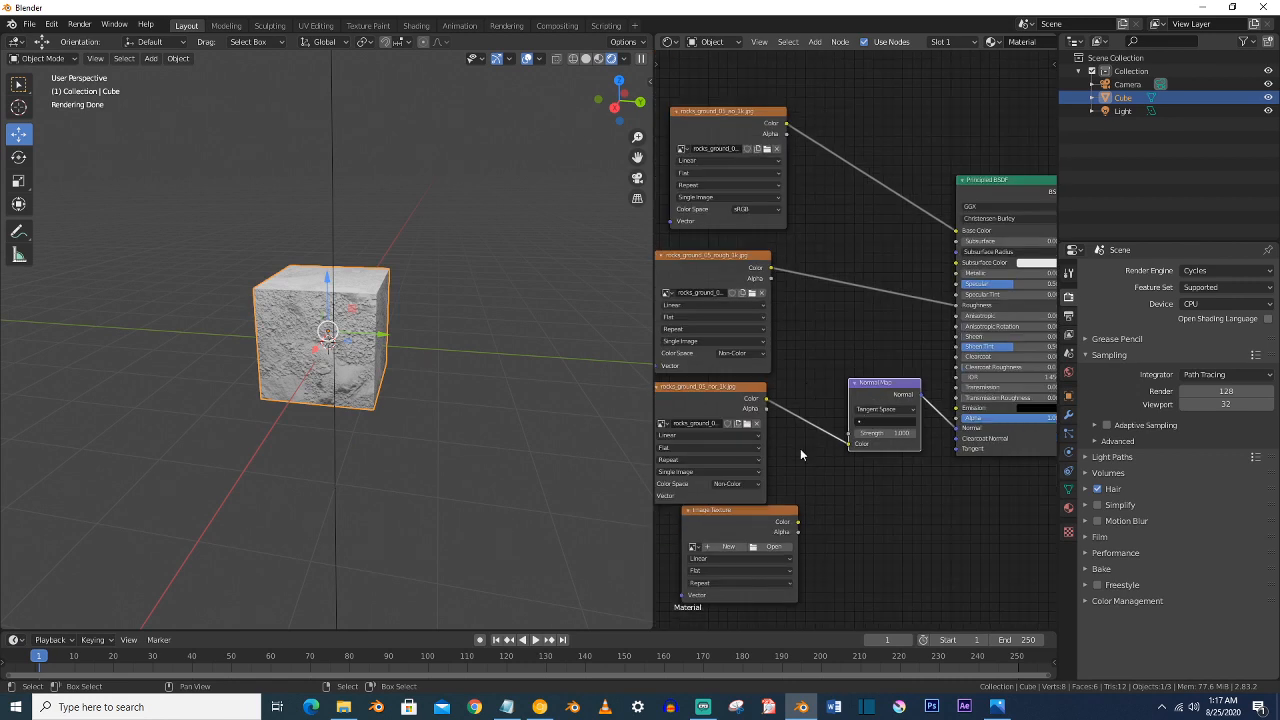
{"action": "left_click_drag", "start_coordinate": [756, 515], "coordinate": [737, 529]}
{"action": "left_click_drag", "start_coordinate": [893, 383], "coordinate": [858, 430]}
- Add a Bump node on the link between the Normal Map node and the Principled BSDF
{"action": "key", "text": "shift+a"}
{"action": "mouse_move", "coordinate": [873, 427]}
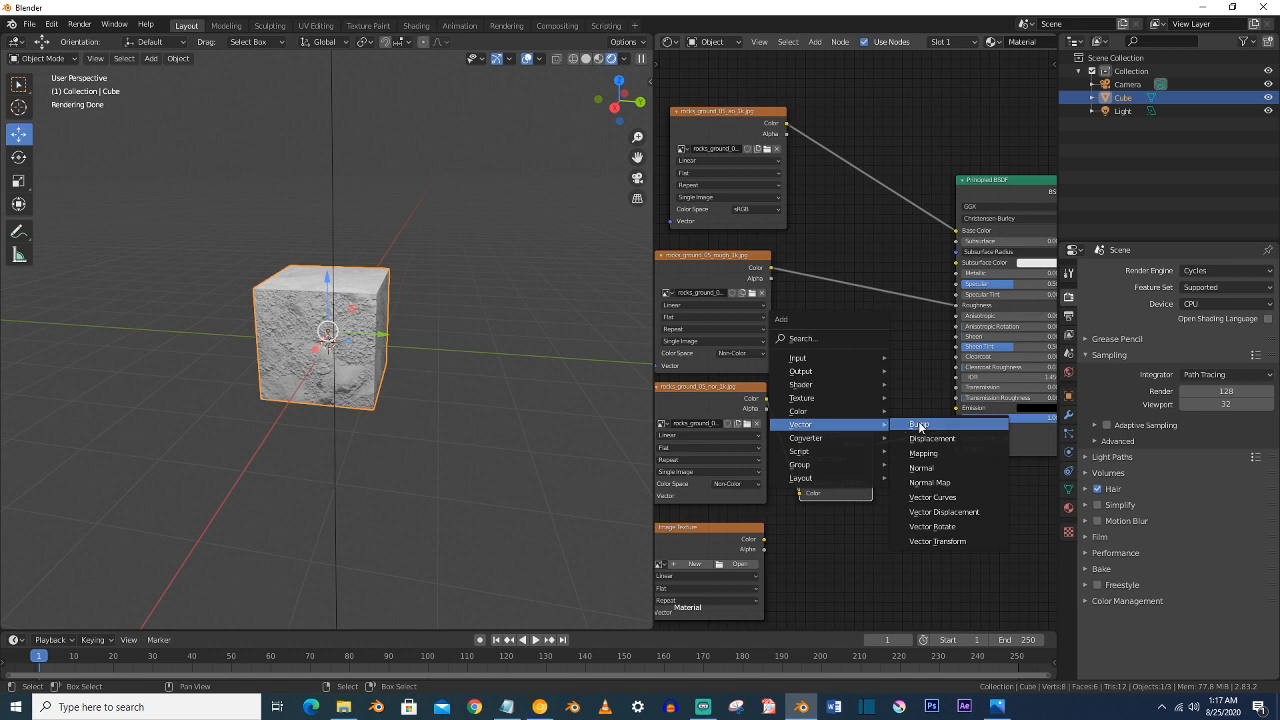
{"action": "left_click", "coordinate": [919, 427]}
{"action": "left_click", "coordinate": [895, 401]}
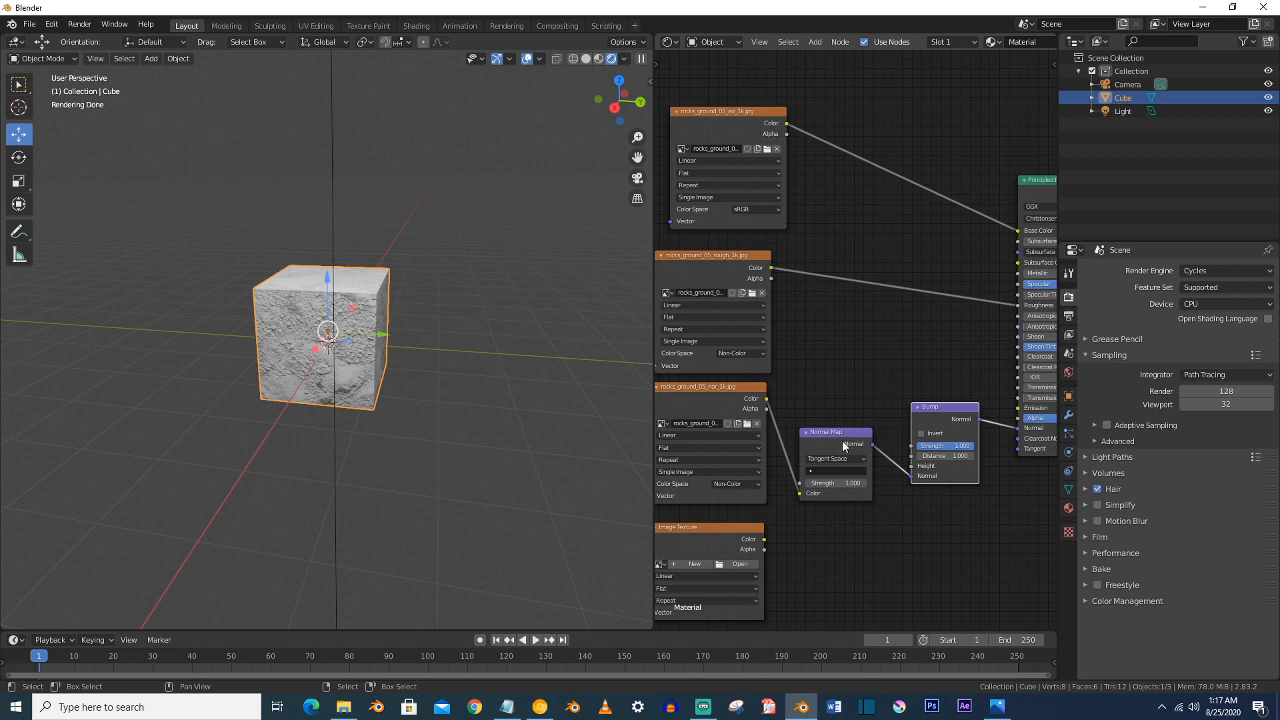
- Assign UVMap as the Normal Map node's UV map and check the cube's surface up close
{"action": "left_click", "coordinate": [829, 469]}
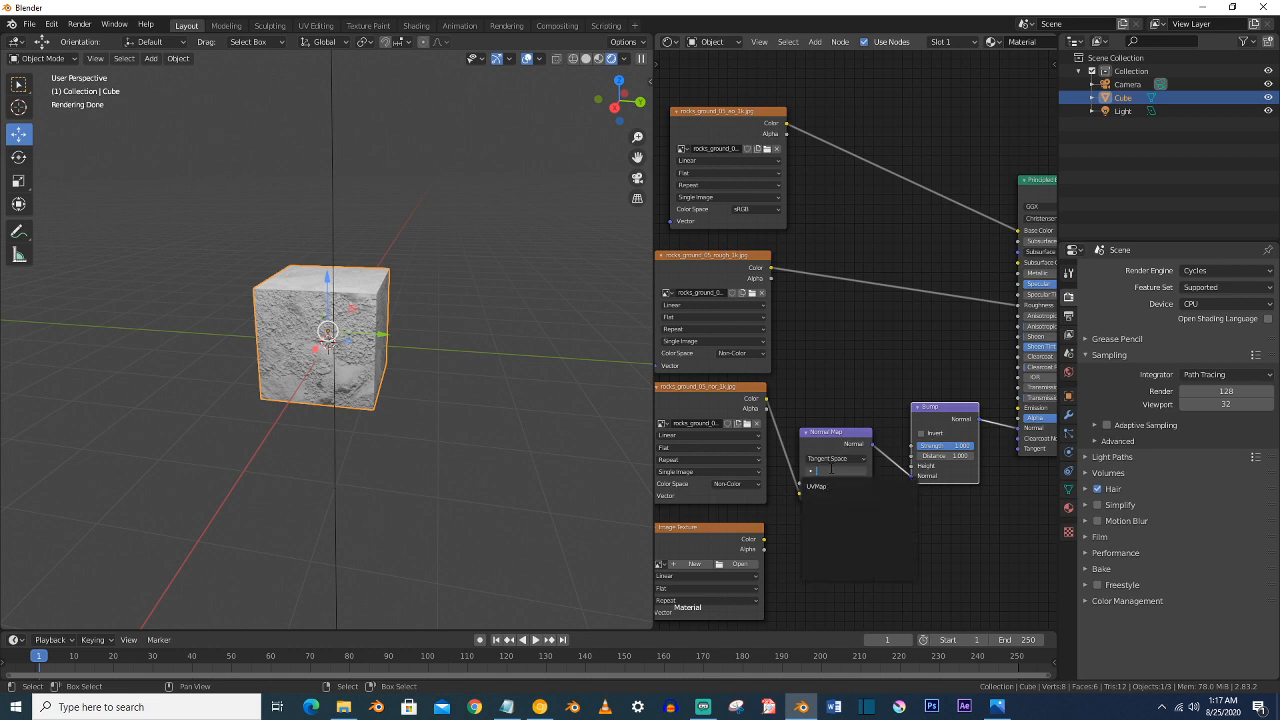
{"action": "left_click", "coordinate": [858, 486]}
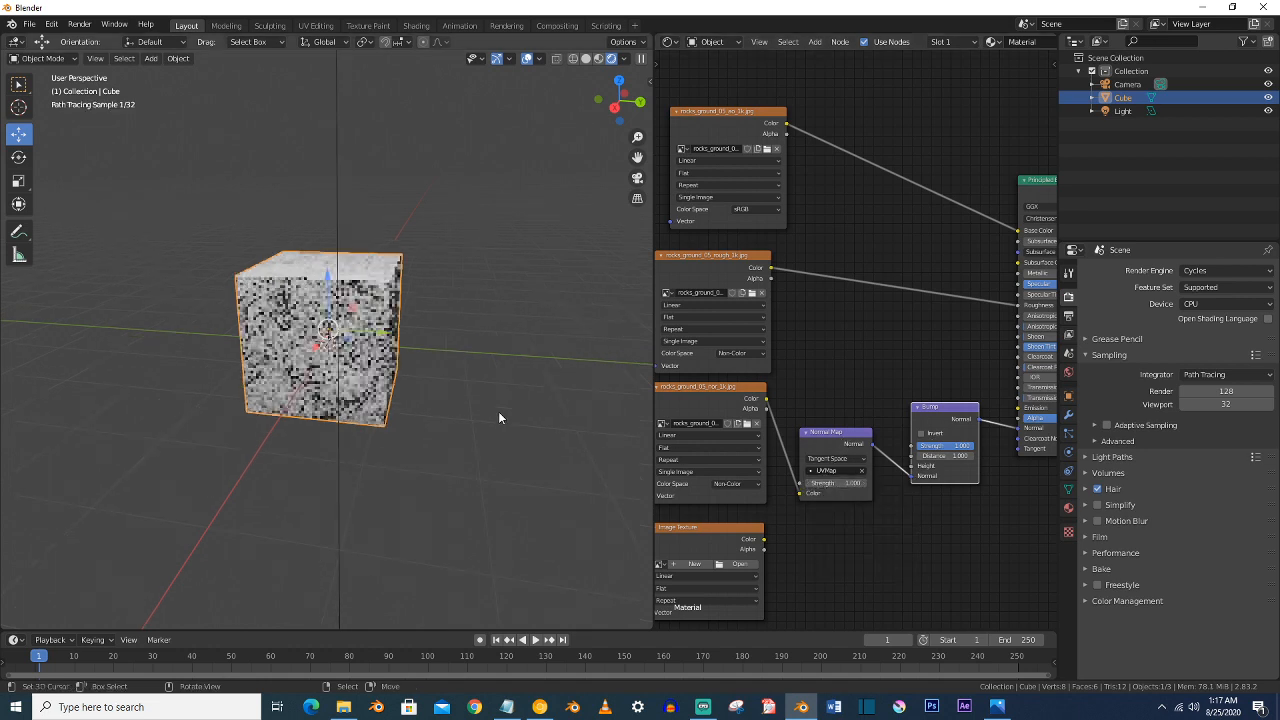
{"action": "scroll", "coordinate": [499, 417], "scroll_direction": "up", "scroll_amount": 3}
{"action": "scroll", "coordinate": [498, 411], "scroll_direction": "up", "scroll_amount": 2}
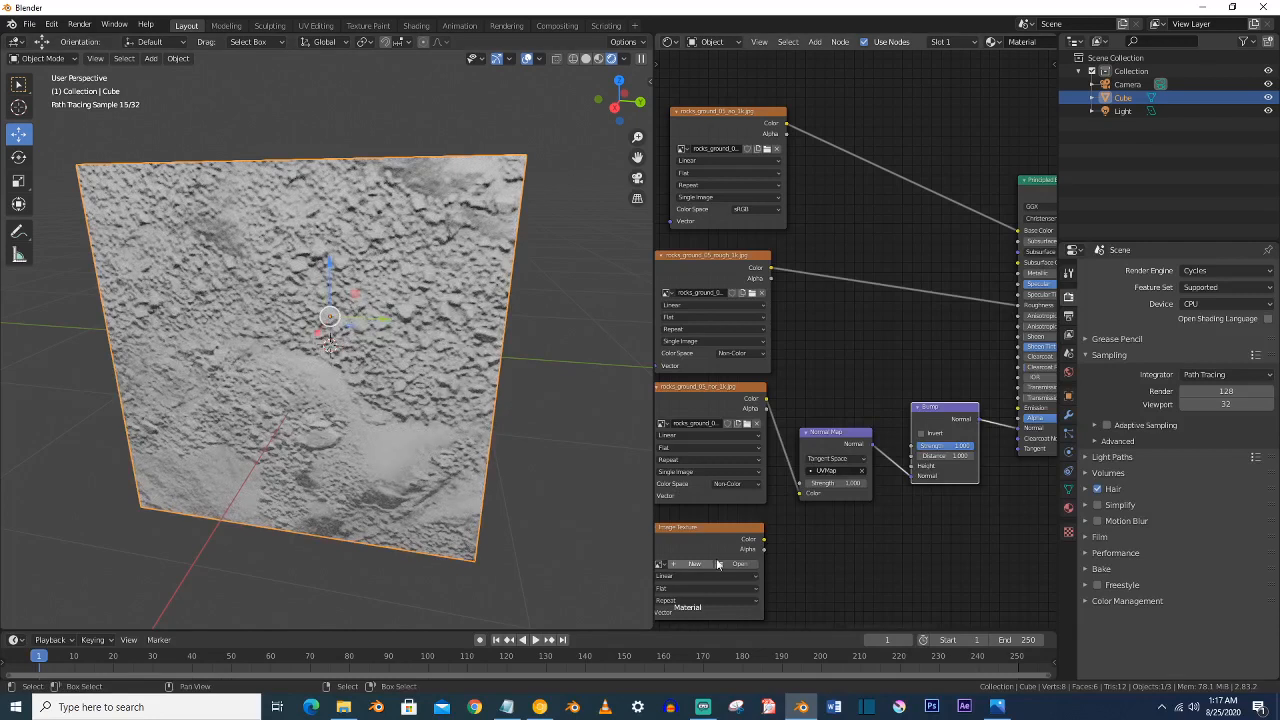
- Load rocks_ground_05_disp_1k.jpg from the rocks_ground_05_1k_jpg folder into the remaining empty Image Texture node
{"action": "left_click", "coordinate": [738, 566]}
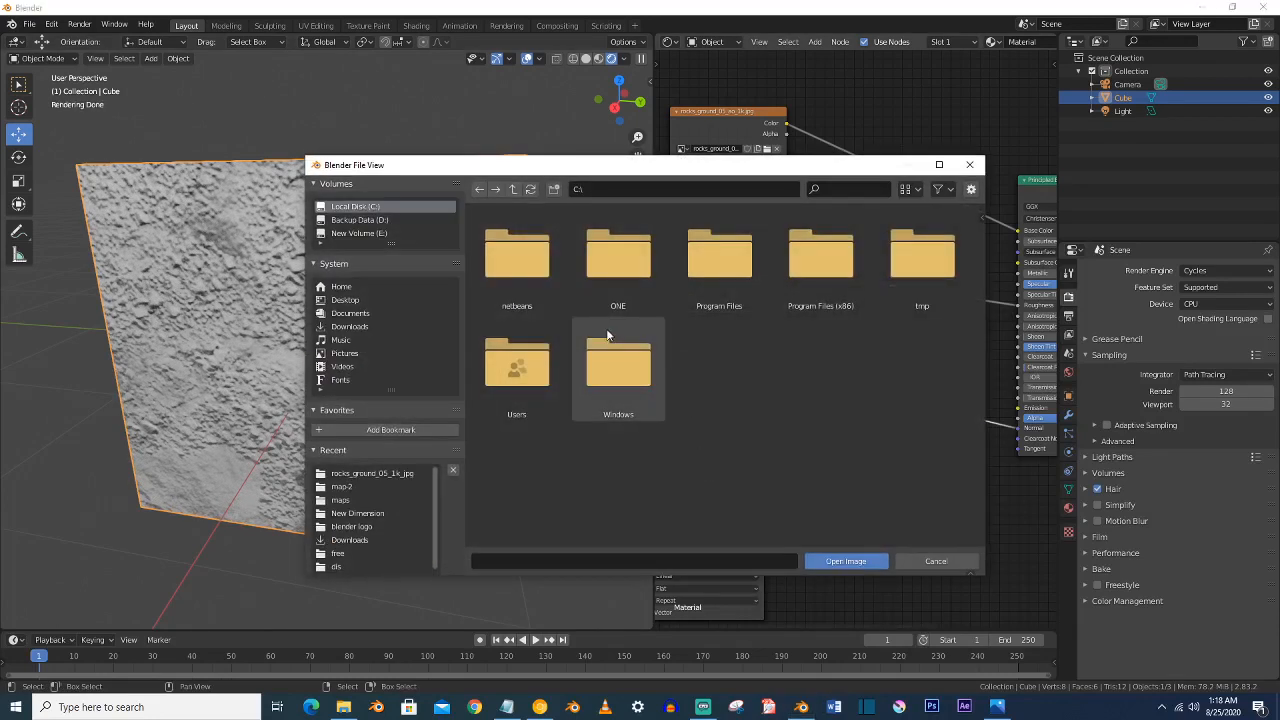
{"action": "left_click", "coordinate": [350, 540]}
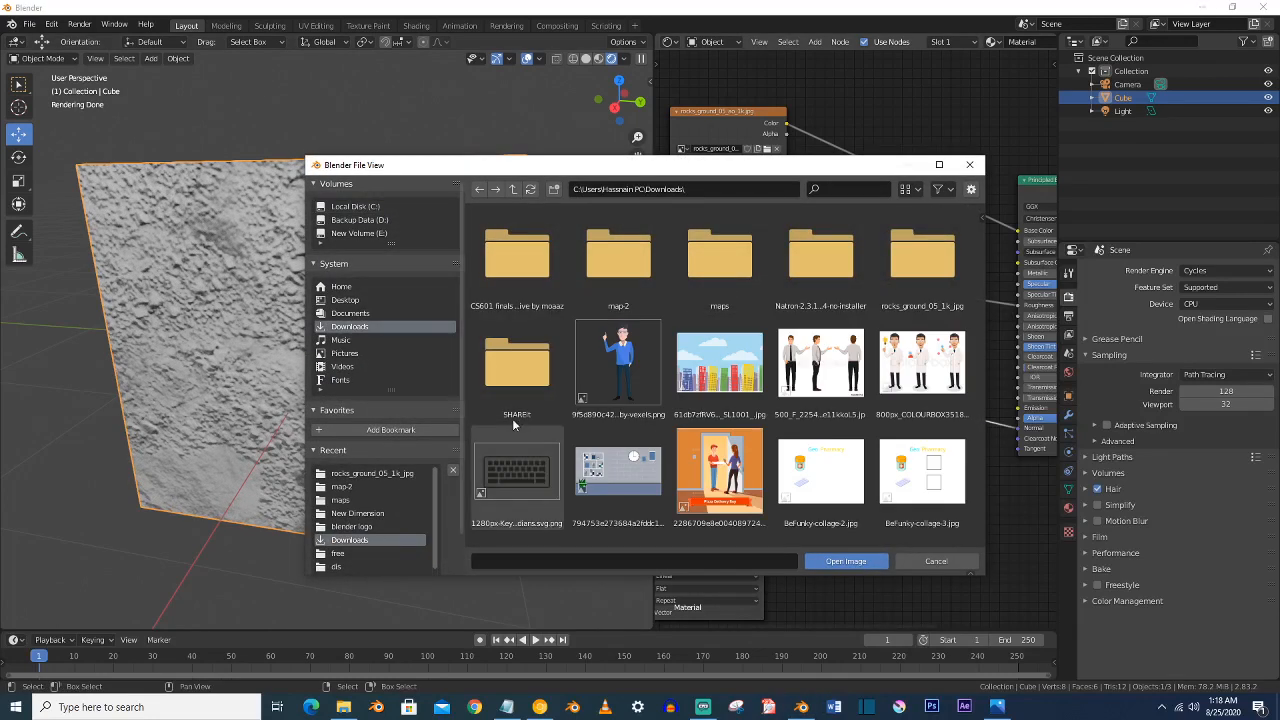
{"action": "double_click", "coordinate": [910, 288]}
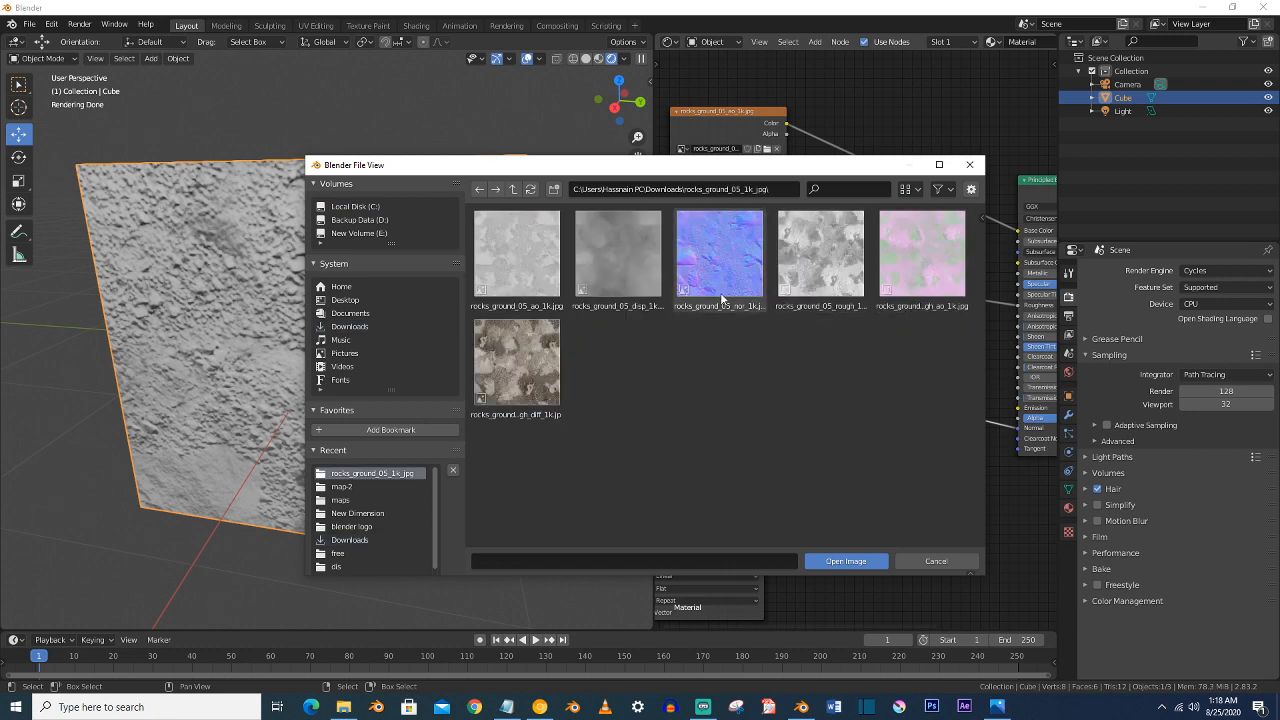
{"action": "double_click", "coordinate": [617, 280]}
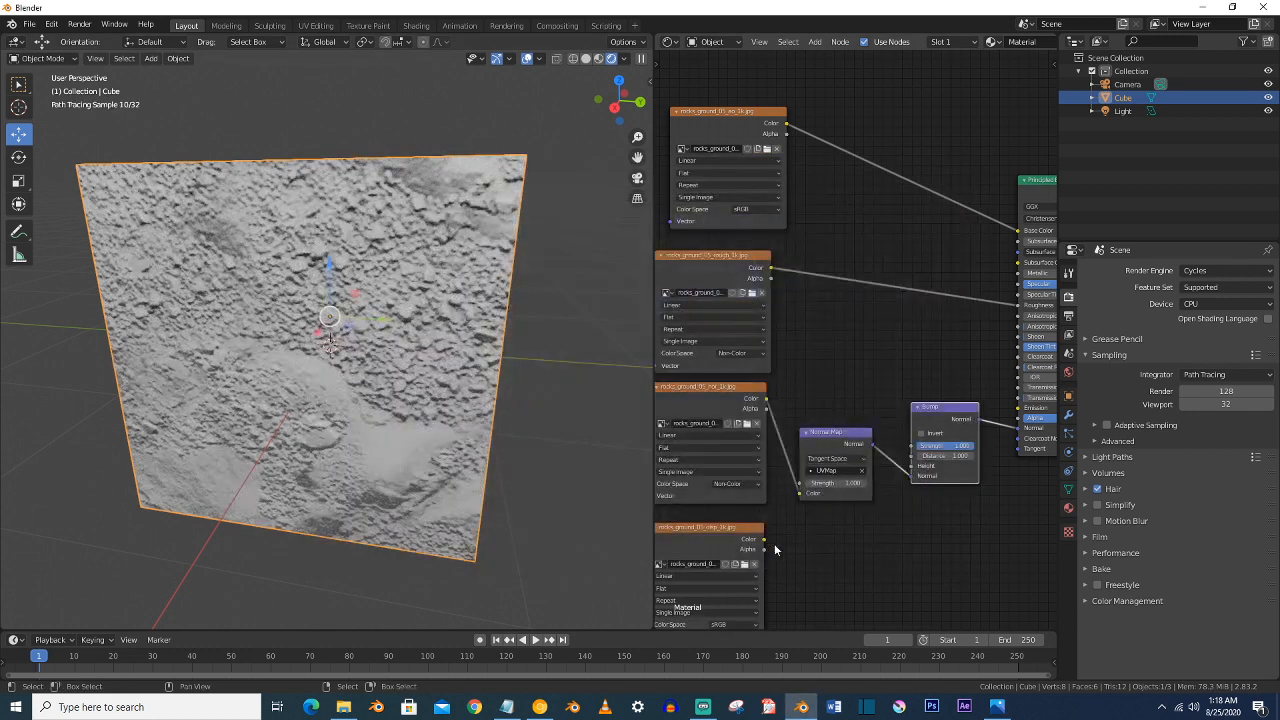
- Set the displacement texture's color space to Non-Color and connect its Color output to the Bump node's Height input
{"action": "scroll", "coordinate": [750, 568], "scroll_direction": "down", "scroll_amount": 1}
{"action": "left_click", "coordinate": [742, 603]}
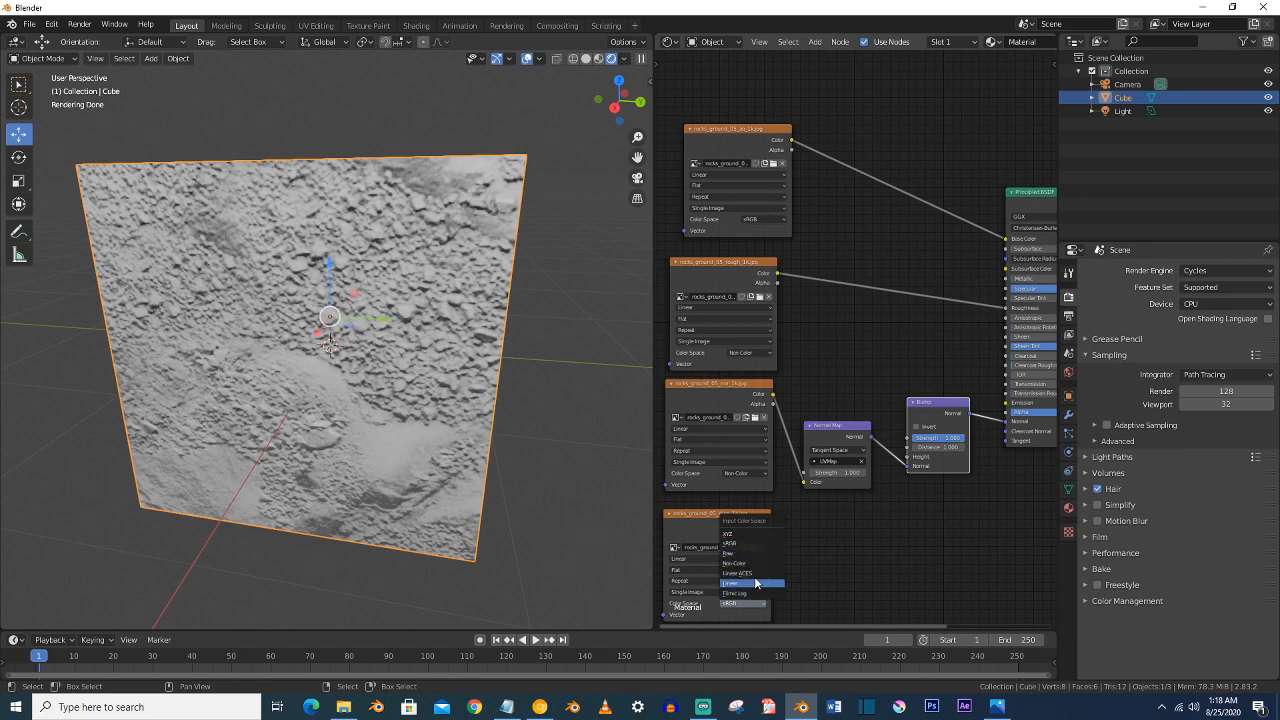
{"action": "left_click", "coordinate": [752, 563]}
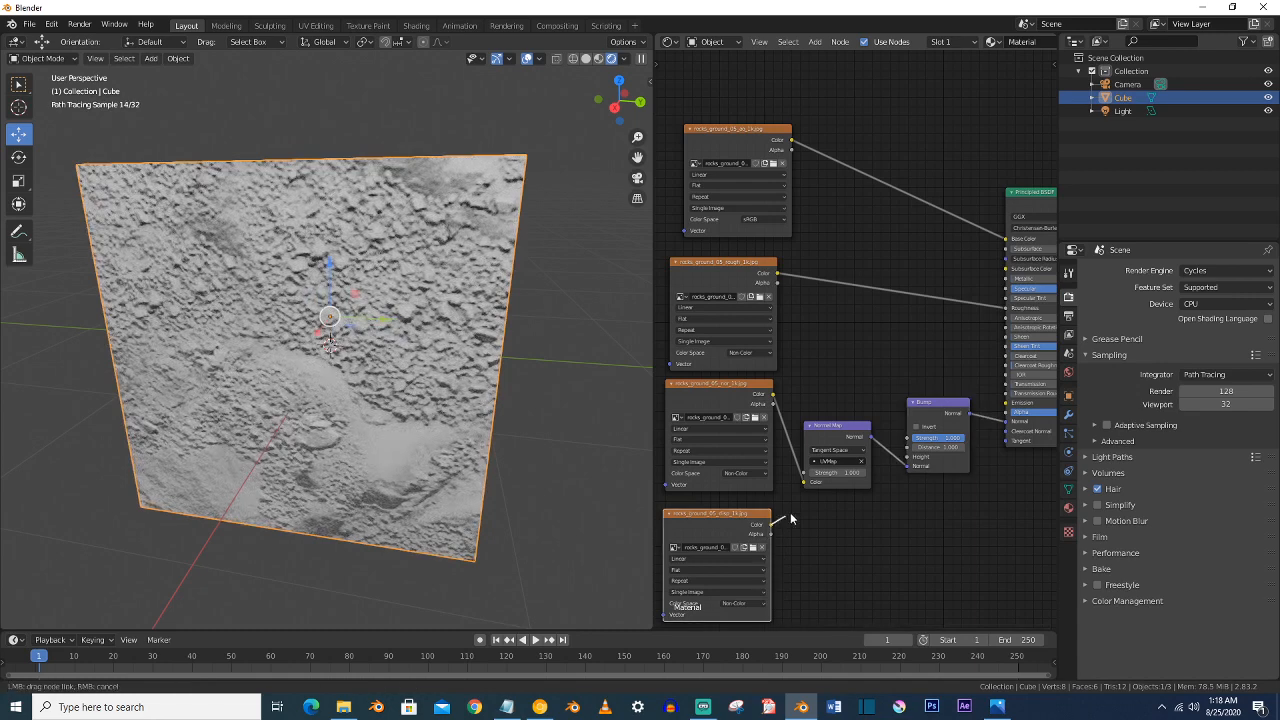
{"action": "left_click_drag", "start_coordinate": [908, 462], "coordinate": [907, 457]}
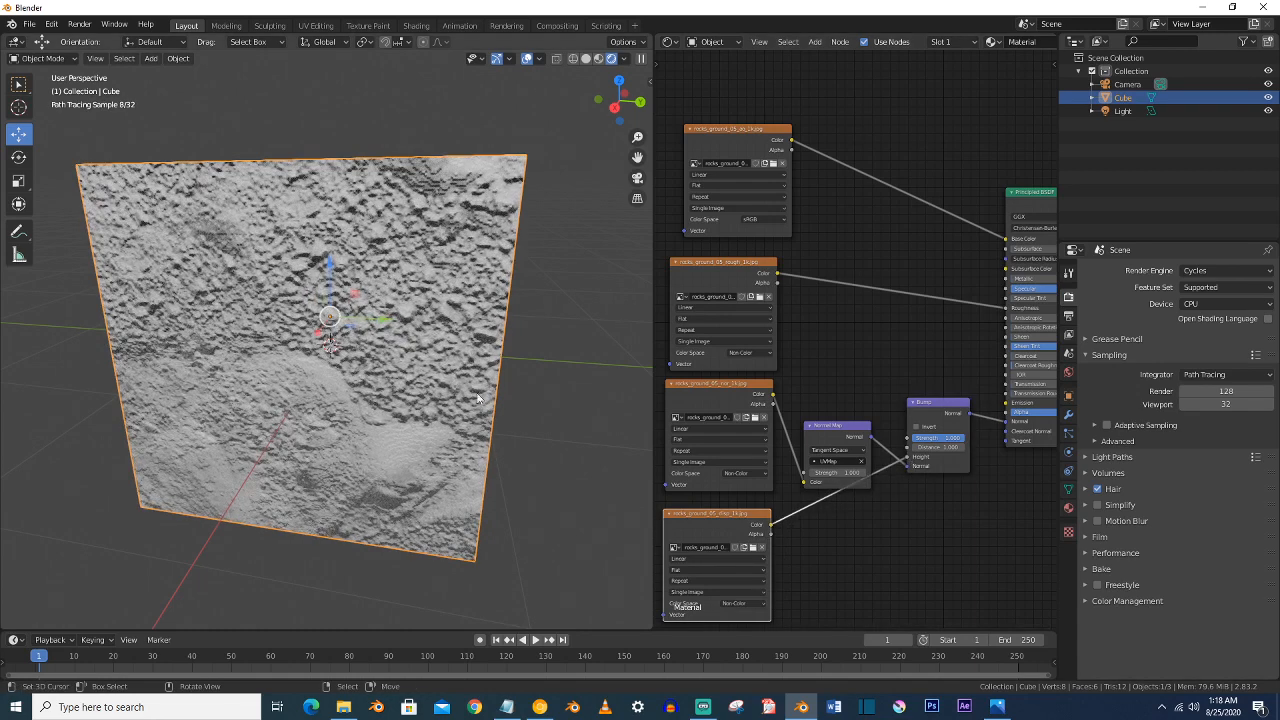
- Raise the textured cube along the Z axis so that it sits above the grid floor
{"action": "mouse_move", "coordinate": [452, 371]}
{"action": "middle_mouse_down"}
{"action": "mouse_move", "coordinate": [372, 388]}
{"action": "mouse_move", "coordinate": [453, 362]}
{"action": "middle_mouse_up"}
{"action": "scroll", "coordinate": [372, 388], "scroll_direction": "down", "scroll_amount": 3}
{"action": "scroll", "coordinate": [453, 362], "scroll_direction": "up", "scroll_amount": 3}
{"action": "scroll", "coordinate": [453, 362], "scroll_direction": "down", "scroll_amount": 3}
{"action": "left_click_drag", "start_coordinate": [331, 272], "coordinate": [525, 203]}
{"action": "right_click", "coordinate": [525, 202]}
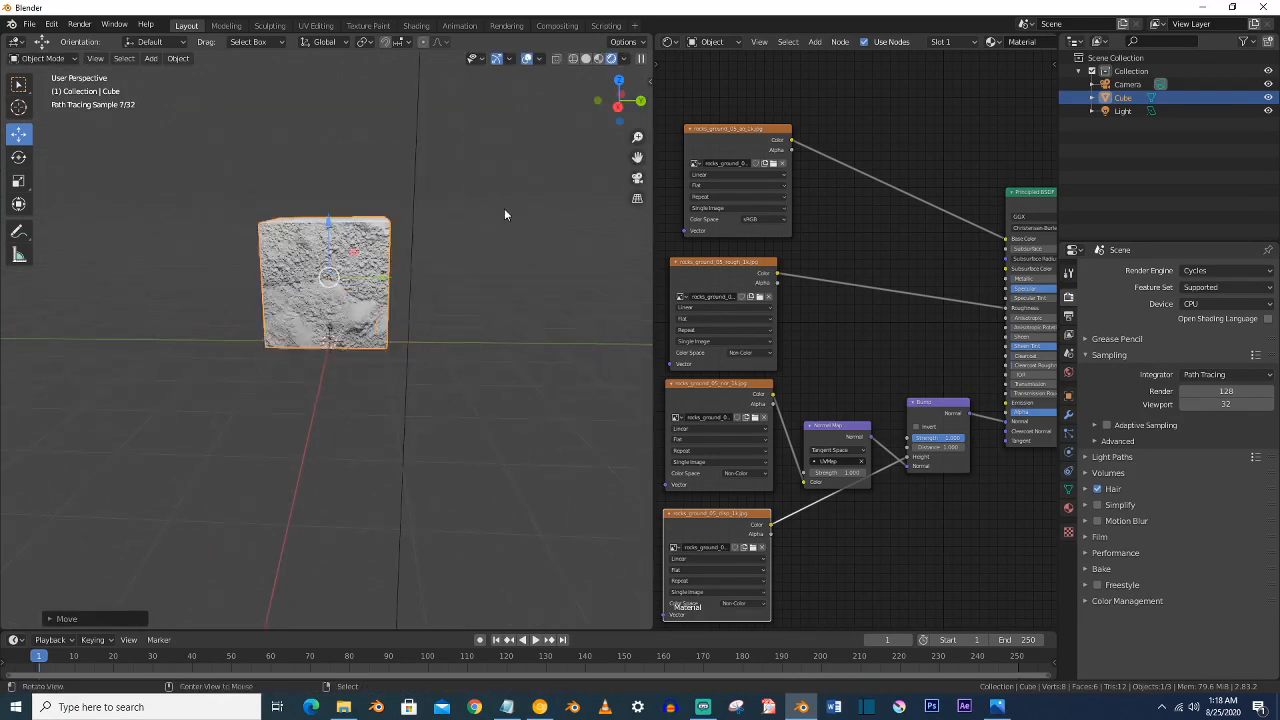
- Hide the viewport overlays, examine the cube's rock surface up close, and show the overlays again
{"action": "left_click", "coordinate": [530, 58]}
{"action": "scroll", "coordinate": [482, 168], "scroll_direction": "up", "scroll_amount": 4}
{"action": "scroll", "coordinate": [476, 178], "scroll_direction": "down", "scroll_amount": 4}
{"action": "middle_click_drag", "start_coordinate": [476, 178], "coordinate": [484, 239]}
{"action": "left_click", "coordinate": [527, 58]}
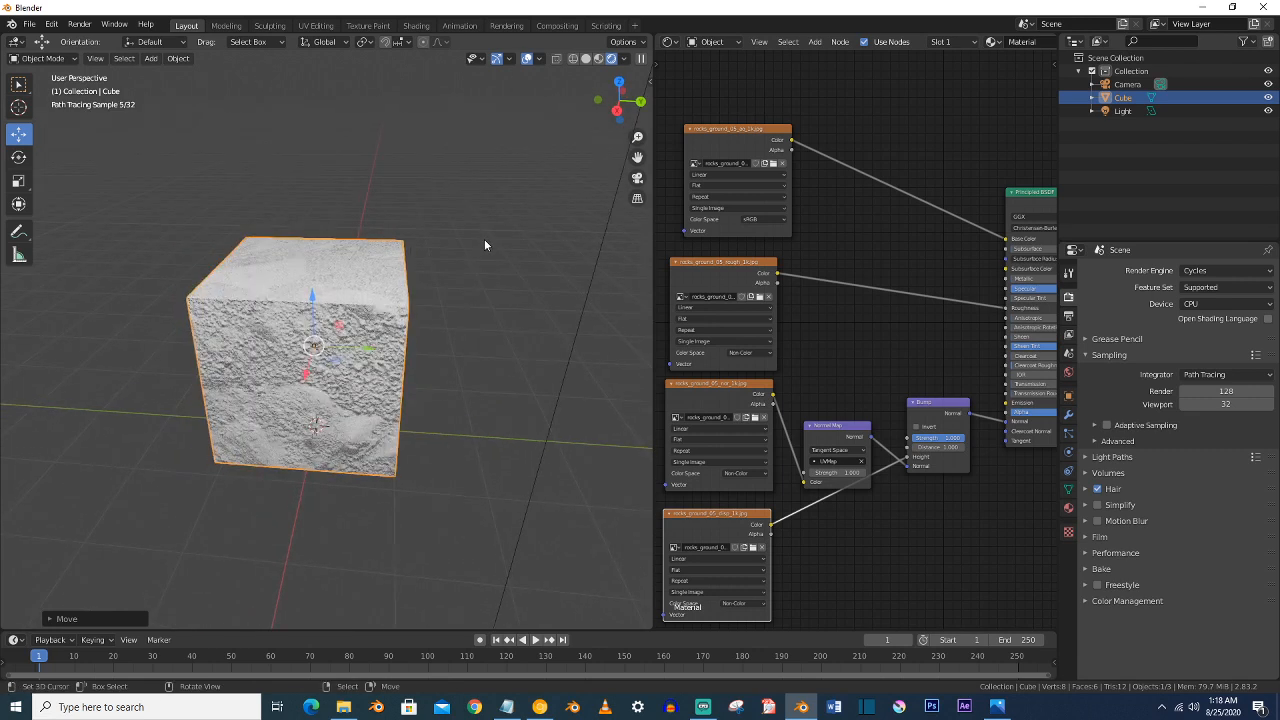
- Move the cube aside along the Y axis and add a UV sphere raised above the grid floor
{"action": "scroll", "coordinate": [396, 337], "scroll_direction": "down", "scroll_amount": 3}
{"action": "middle_click_drag", "start_coordinate": [396, 337], "coordinate": [377, 369]}
{"action": "key", "text": "shift+a"}
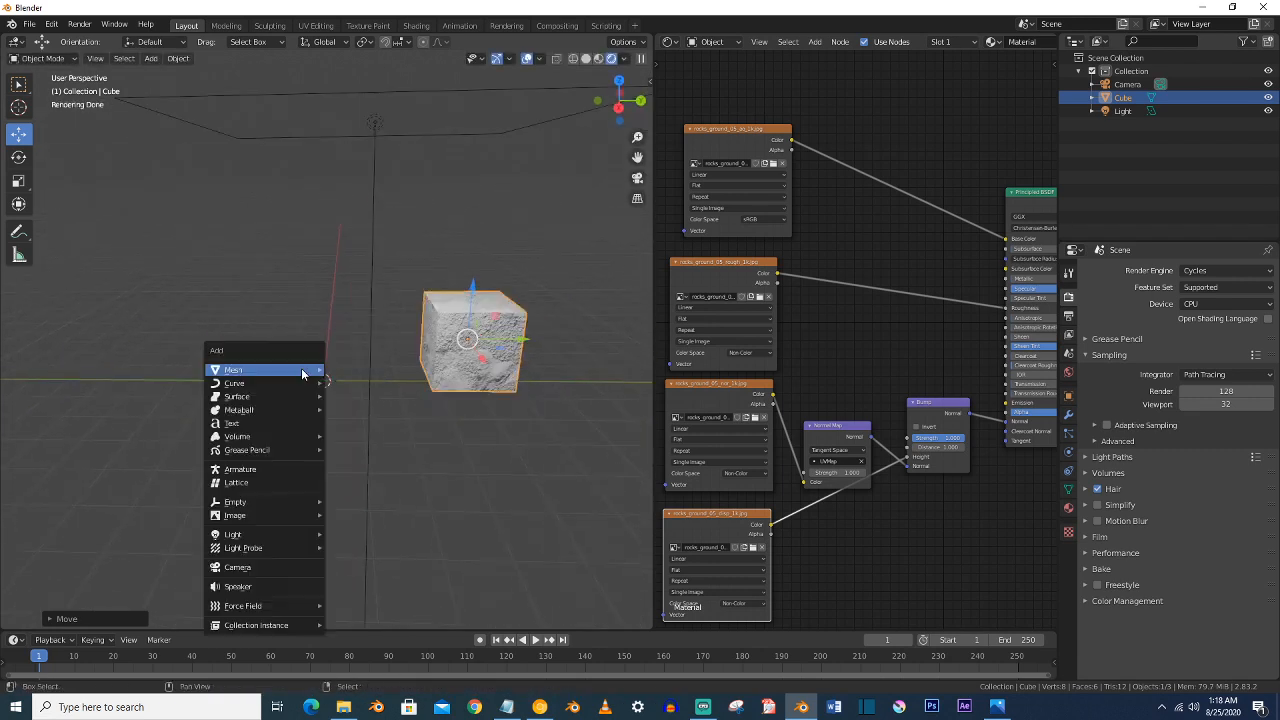
{"action": "mouse_move", "coordinate": [308, 368]}
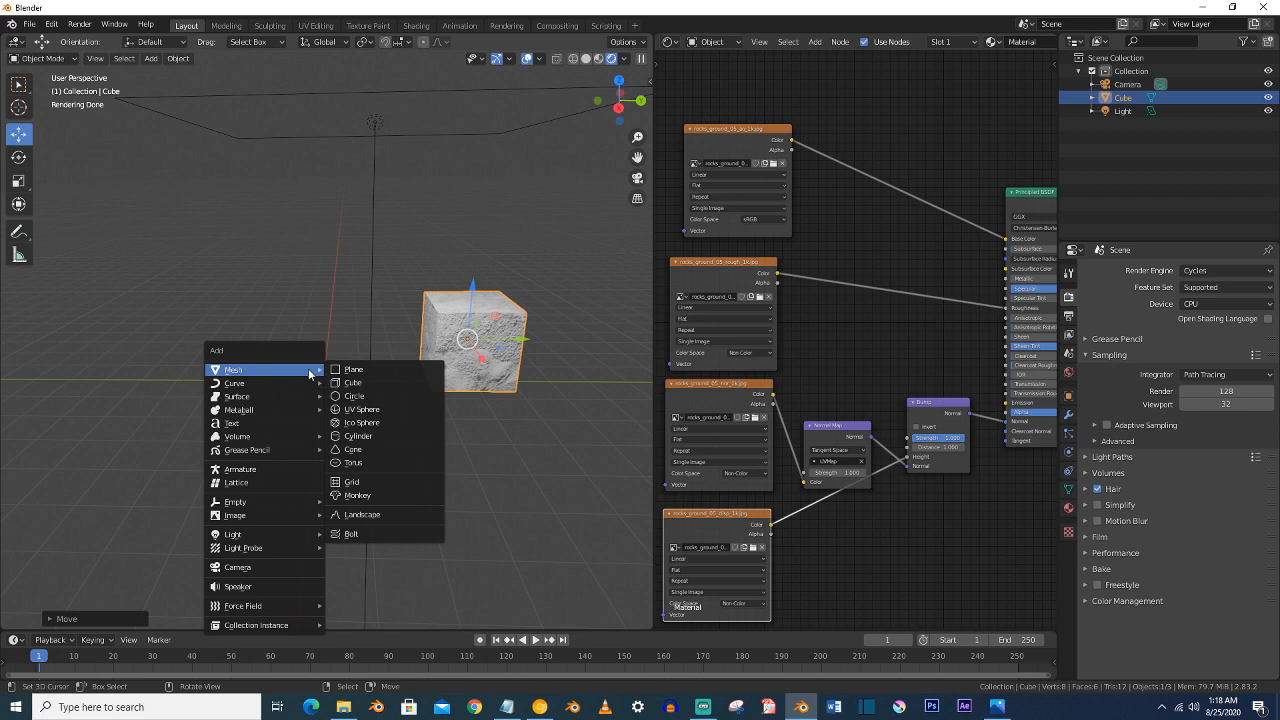
{"action": "left_click", "coordinate": [362, 410]}
{"action": "middle_click_drag", "start_coordinate": [351, 400], "coordinate": [323, 333]}
- Add a second UV sphere and place it beside the first, on the side away from the cube
{"action": "key", "text": "shift+a"}
{"action": "mouse_move", "coordinate": [325, 333]}
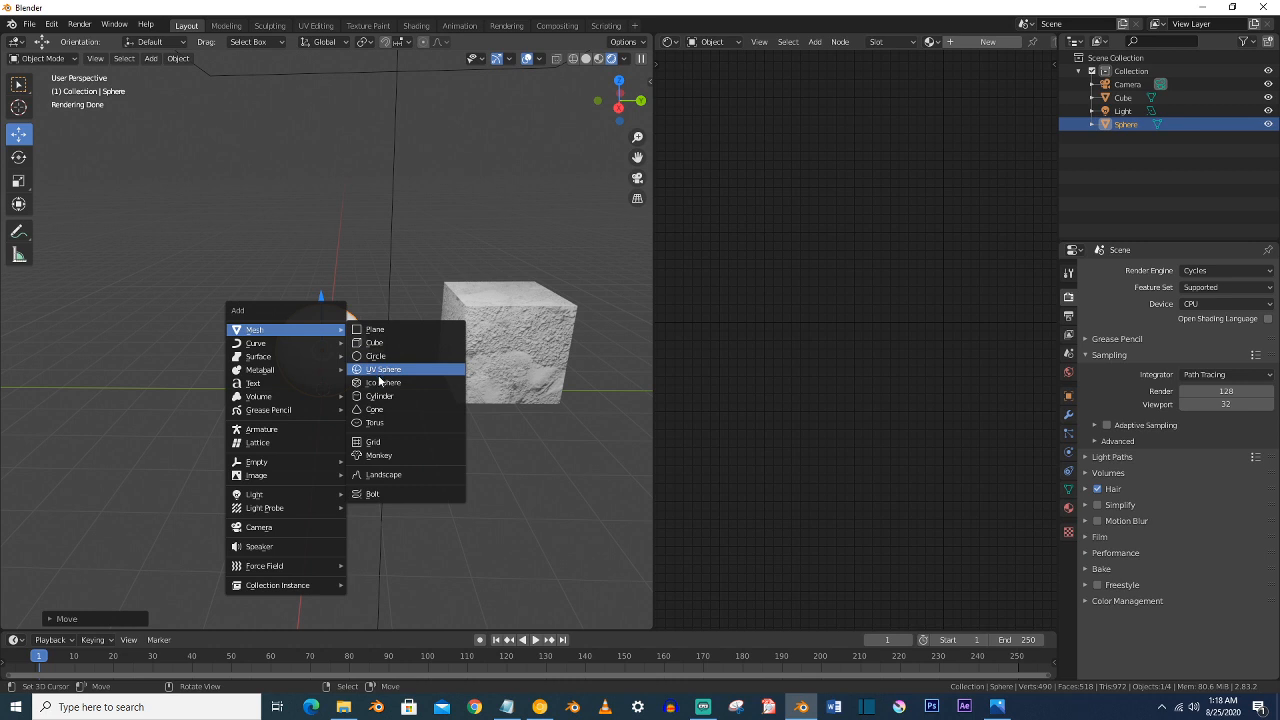
{"action": "left_click", "coordinate": [376, 369]}
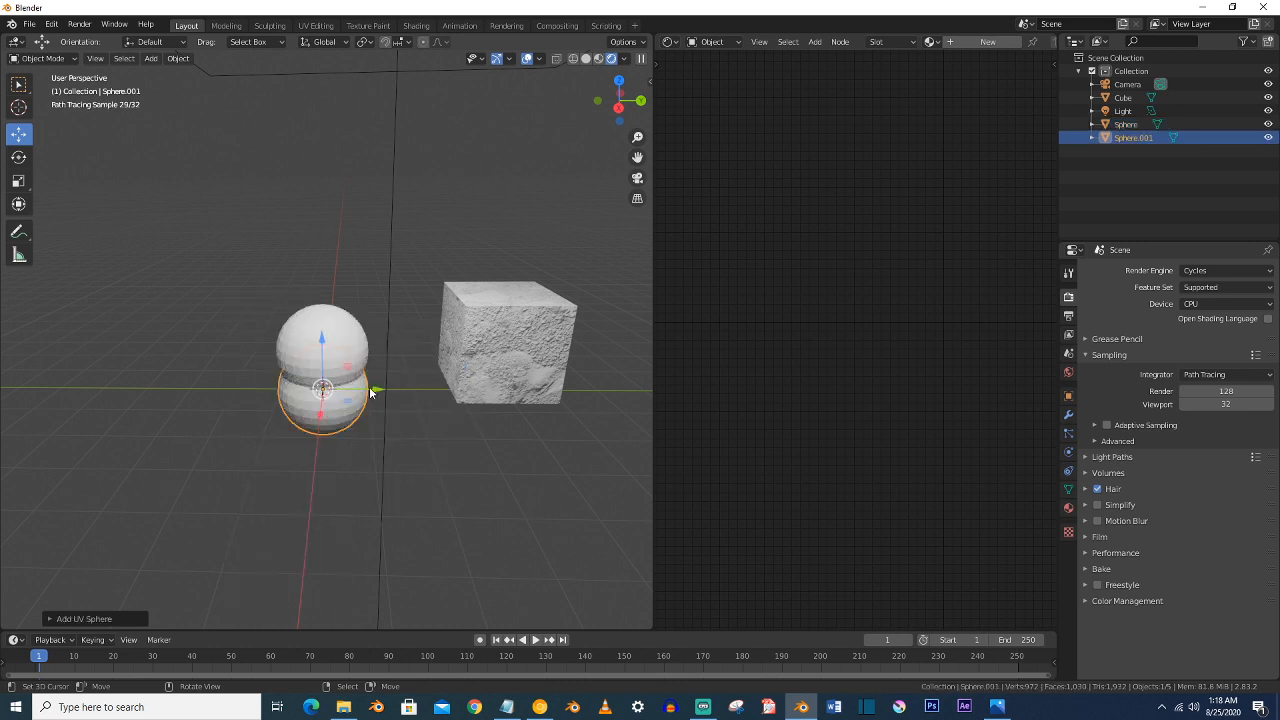
{"action": "key", "text": "g"}
{"action": "left_click_drag", "start_coordinate": [209, 356], "coordinate": [138, 299]}
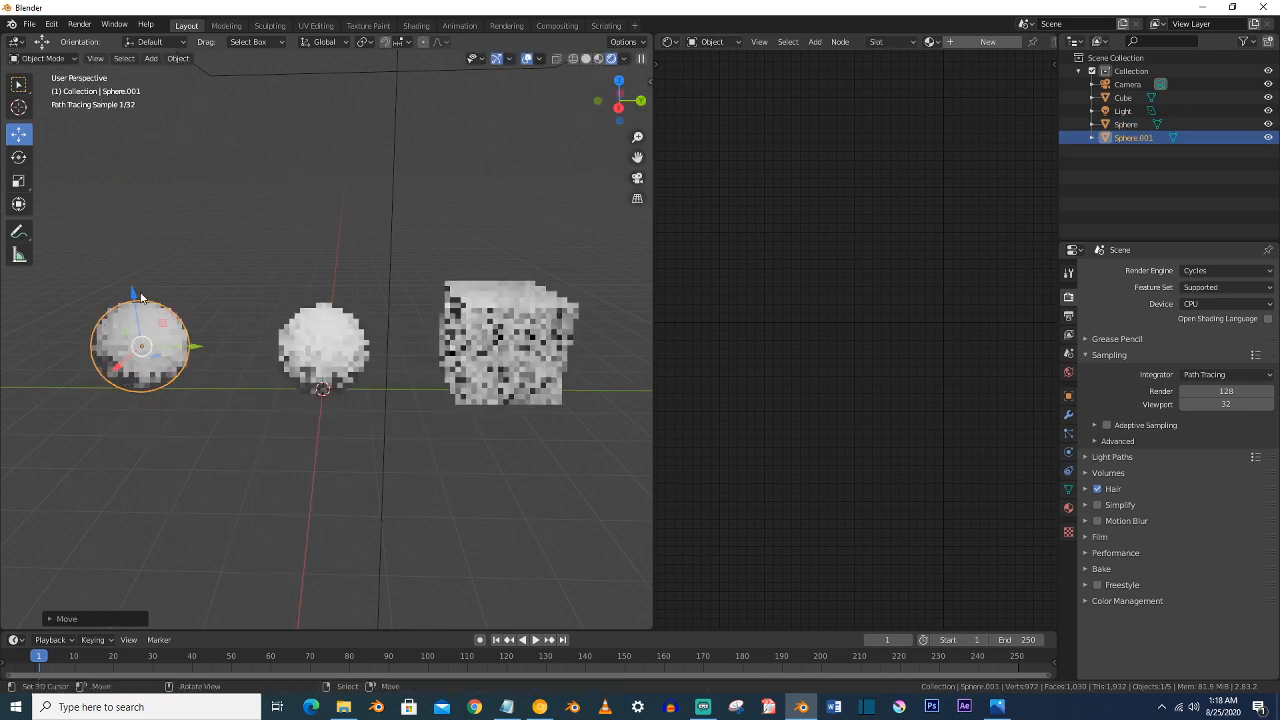
- Add a Subdivision Surface modifier to the middle sphere and apply it
{"action": "right_click", "coordinate": [312, 352]}
{"action": "left_click", "coordinate": [1068, 414]}
{"action": "left_click", "coordinate": [1160, 271]}
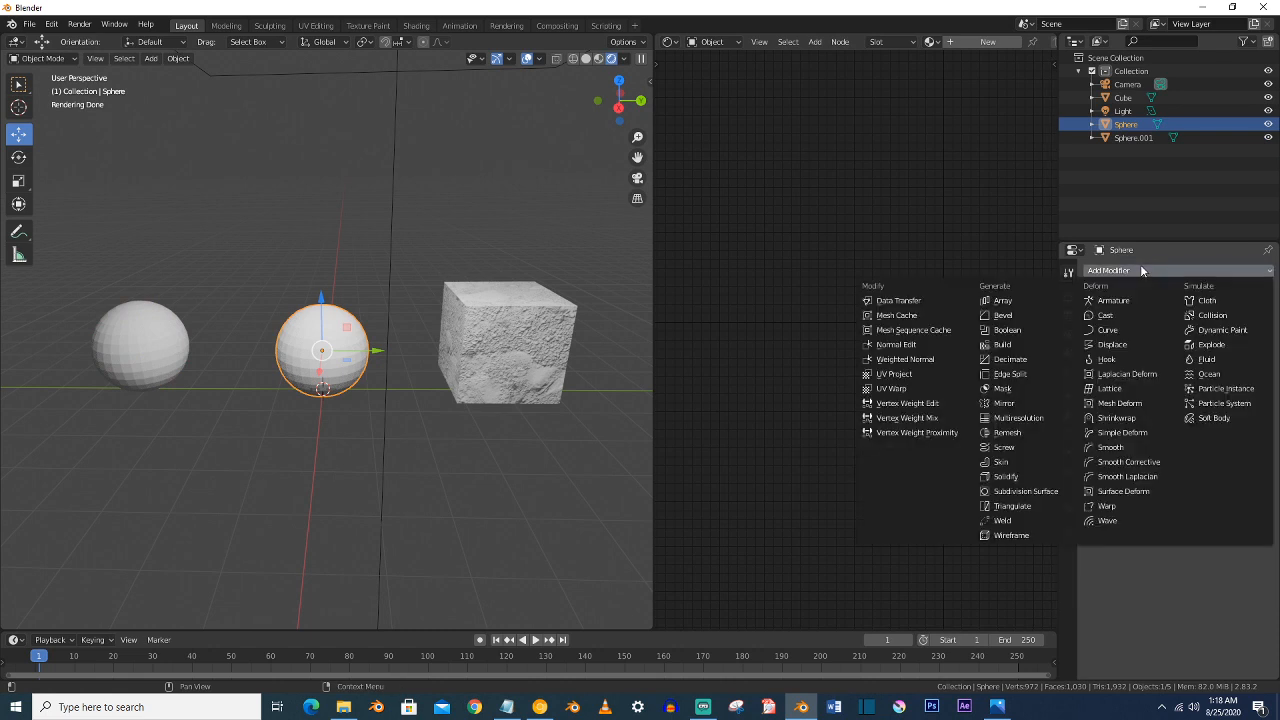
{"action": "left_click", "coordinate": [1025, 491]}
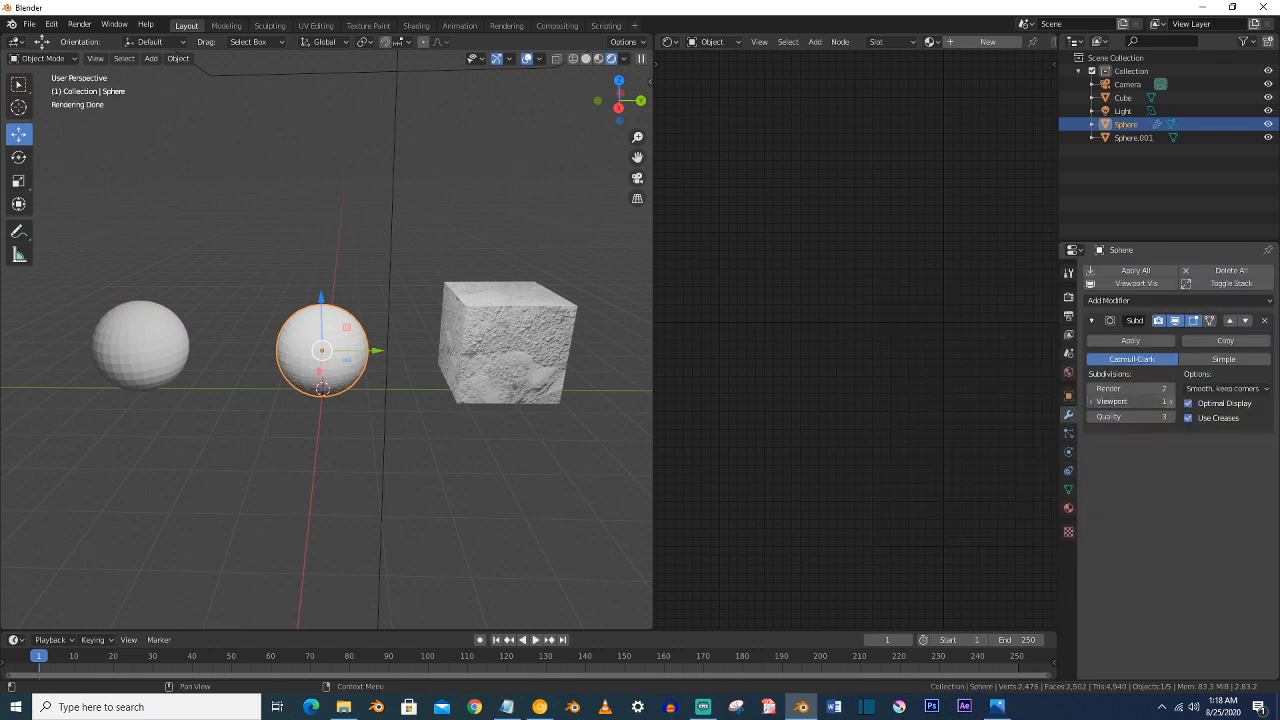
{"action": "left_click", "coordinate": [1130, 340]}
- Add a Subdivision Surface modifier to the outer sphere and apply it
{"action": "left_click", "coordinate": [160, 347]}
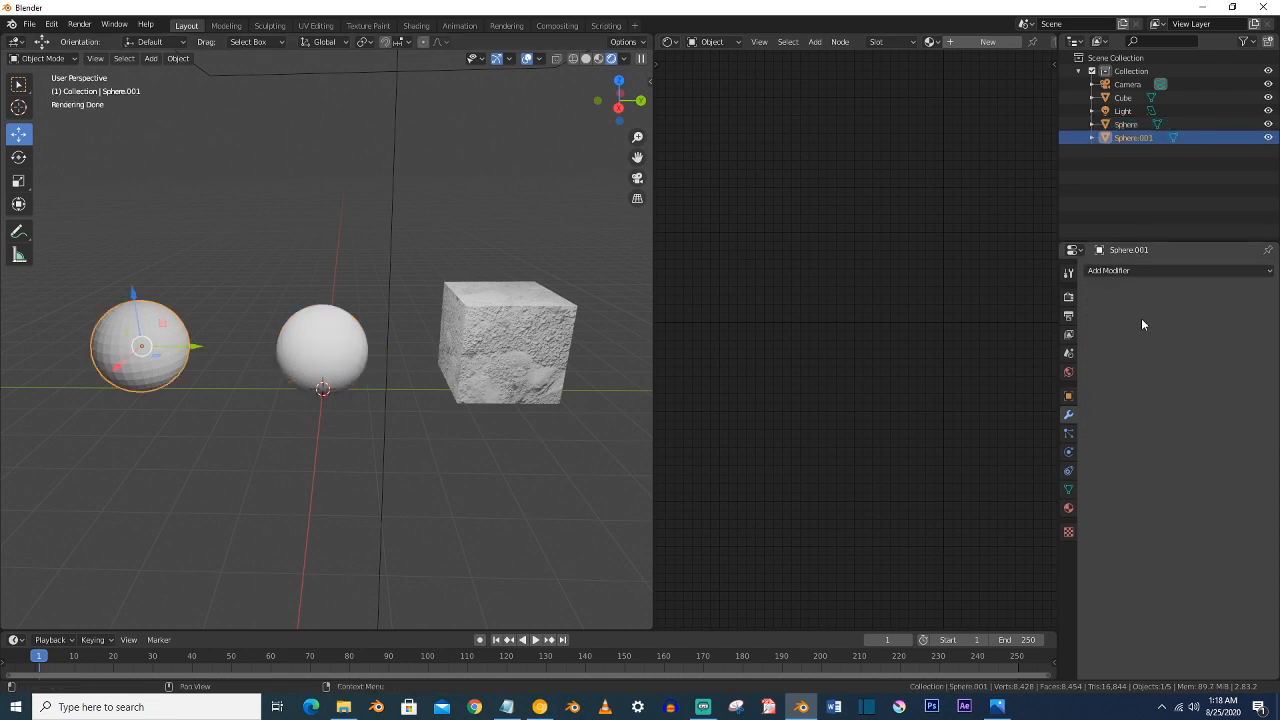
{"action": "left_click", "coordinate": [1166, 272]}
{"action": "left_click", "coordinate": [1025, 491]}
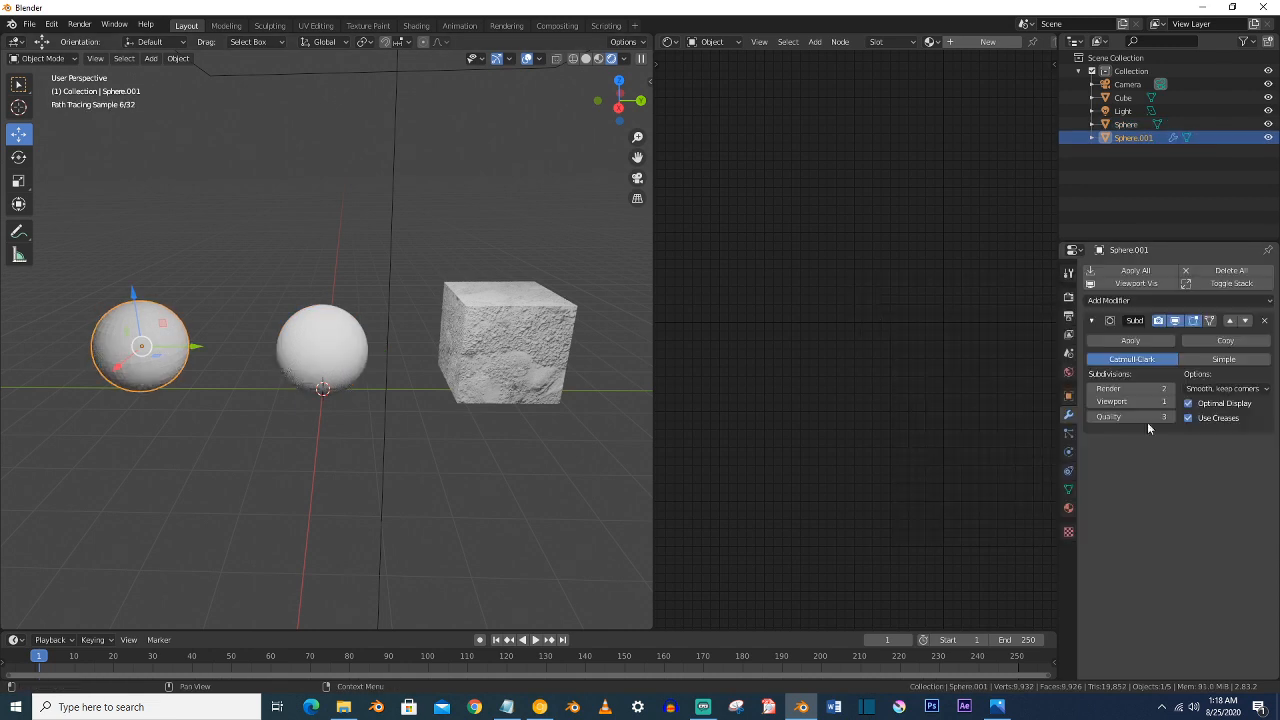
{"action": "left_click", "coordinate": [1092, 340]}
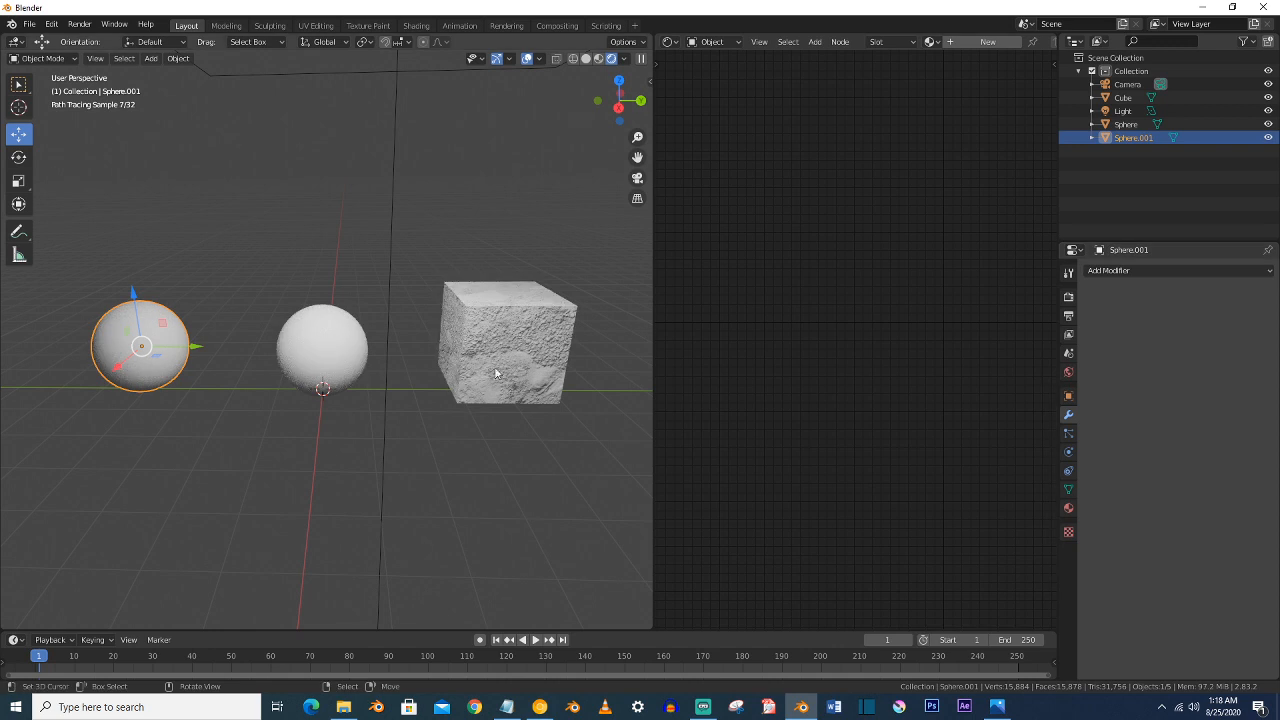
- Shade both spheres smooth
{"action": "left_click", "coordinate": [304, 337]}
{"action": "right_click", "coordinate": [304, 337]}
{"action": "left_click", "coordinate": [343, 334]}
{"action": "left_click", "coordinate": [100, 343]}
{"action": "right_click", "coordinate": [104, 340]}
{"action": "left_click", "coordinate": [108, 338]}
- Create a new material for the middle sphere and add an Image Texture node beside its Principled BSDF
{"action": "left_click", "coordinate": [307, 348]}
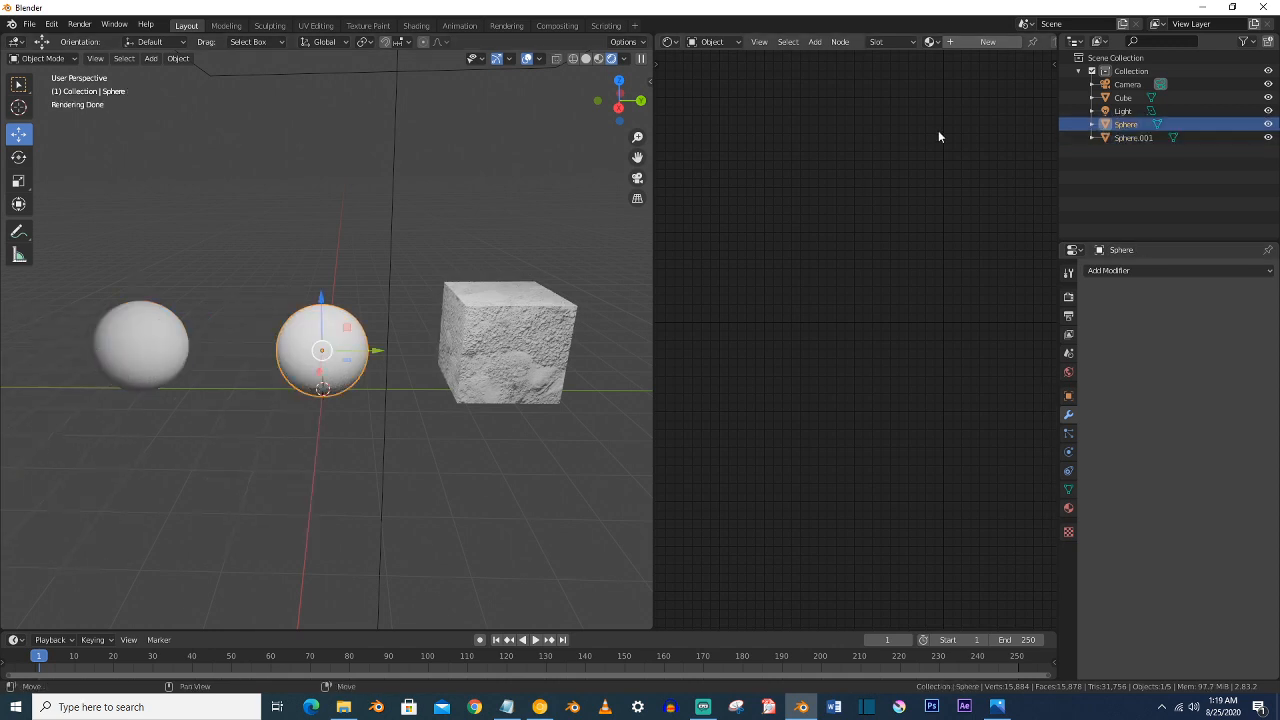
{"action": "left_click", "coordinate": [976, 43]}
{"action": "key", "text": "Home"}
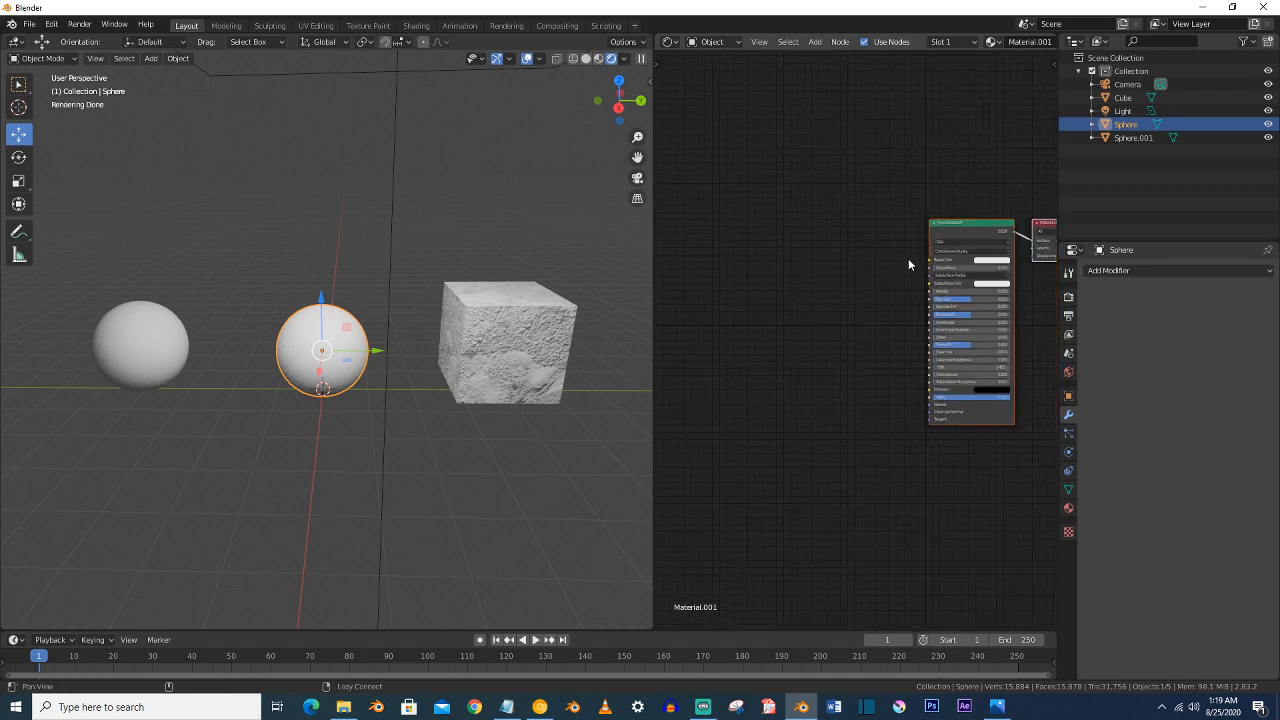
{"action": "key", "text": "shift+a"}
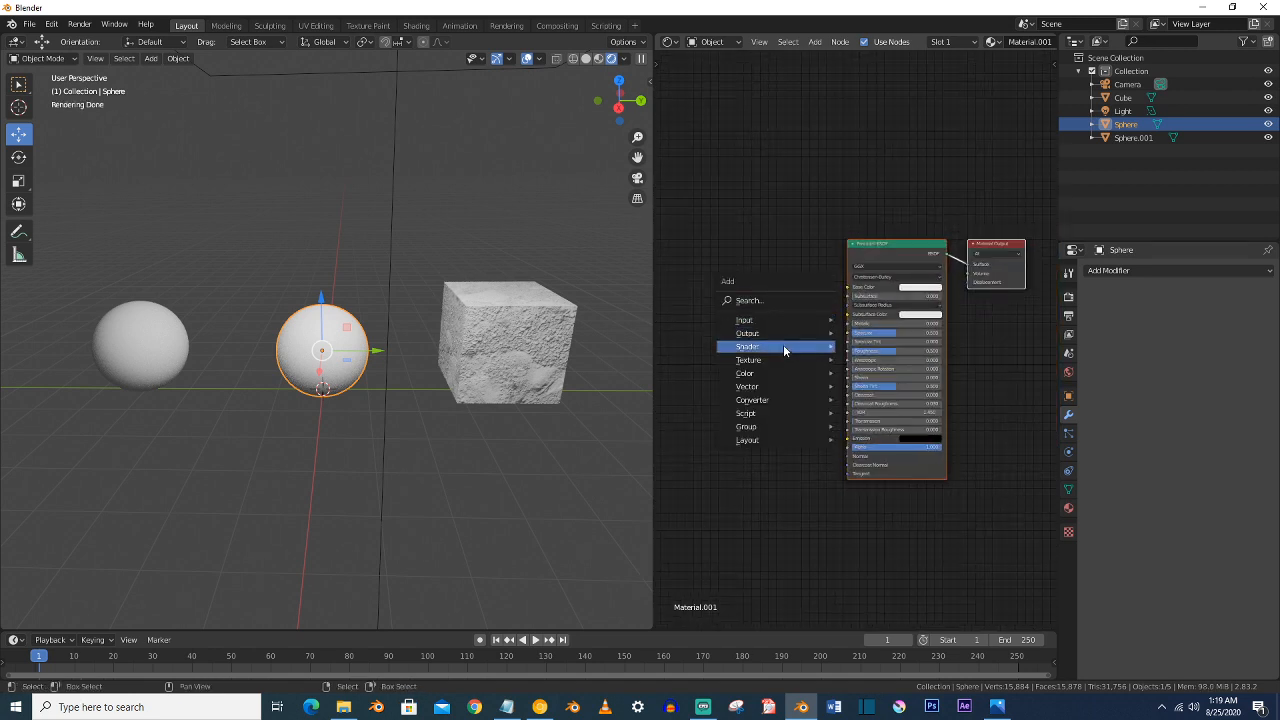
{"action": "mouse_move", "coordinate": [786, 360]}
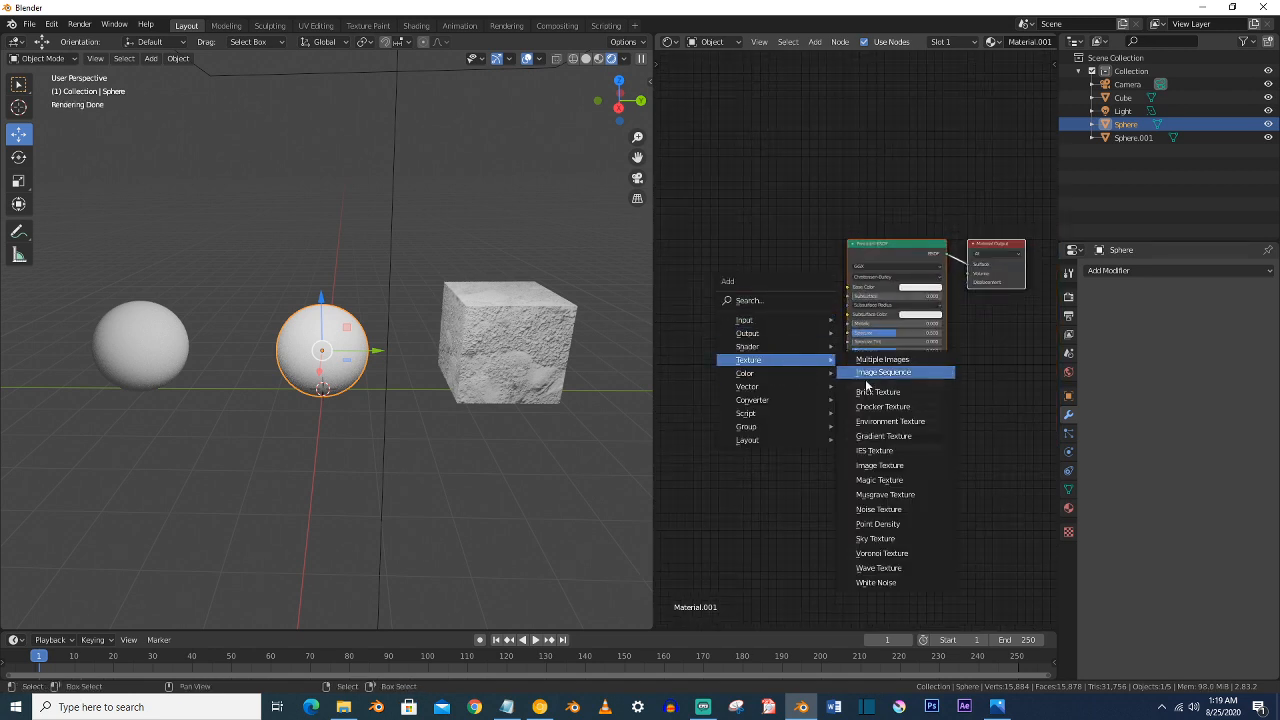
{"action": "left_click", "coordinate": [895, 466]}
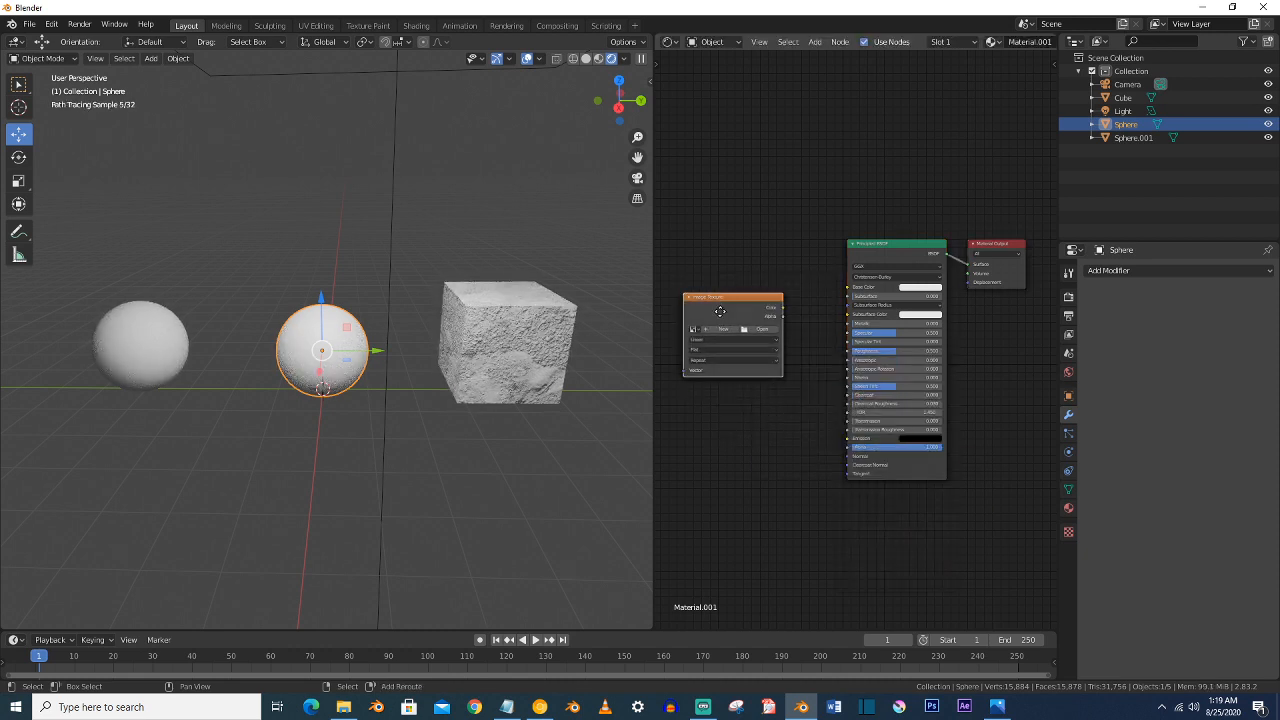
- Duplicate the Image Texture node three times and stack the copies in a column below the original
{"action": "key", "text": "shift+d"}
{"action": "left_click", "coordinate": [727, 411]}
{"action": "key", "text": "shift+d"}
{"action": "left_click", "coordinate": [728, 519]}
{"action": "key", "text": "shift+d"}
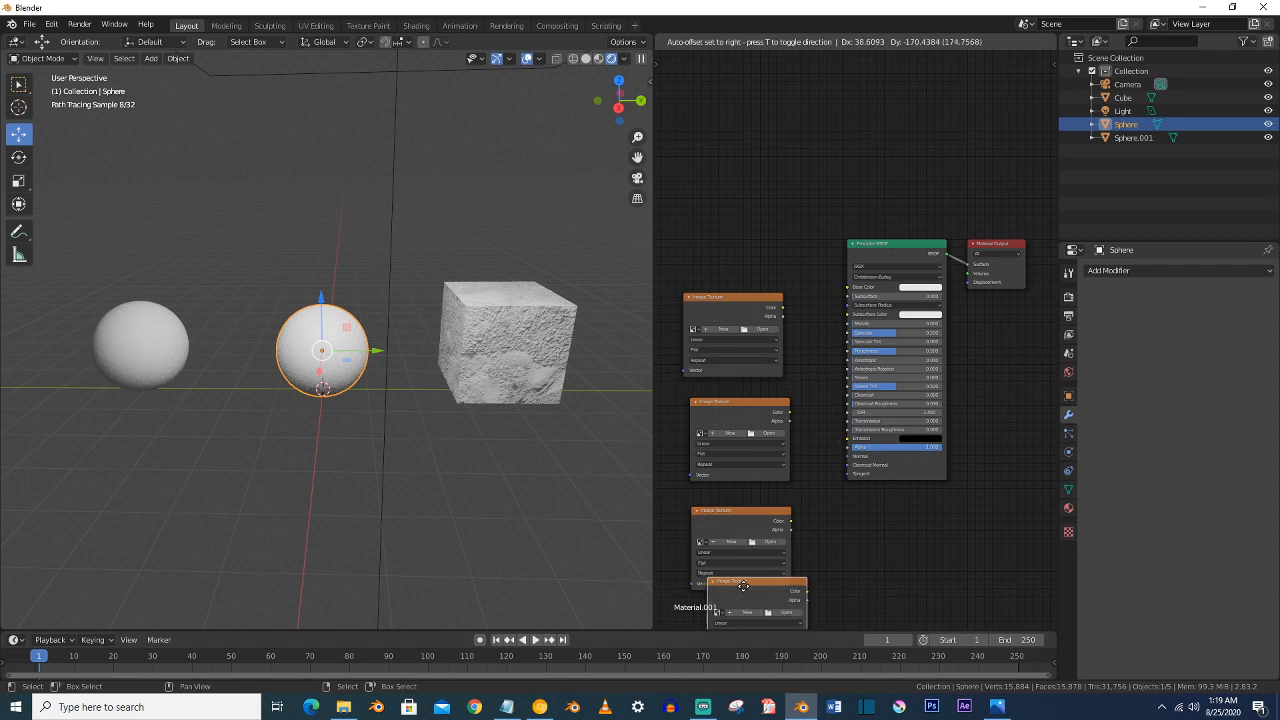
{"action": "left_click", "coordinate": [745, 608]}
{"action": "scroll", "coordinate": [761, 470], "scroll_direction": "down", "scroll_amount": 1}
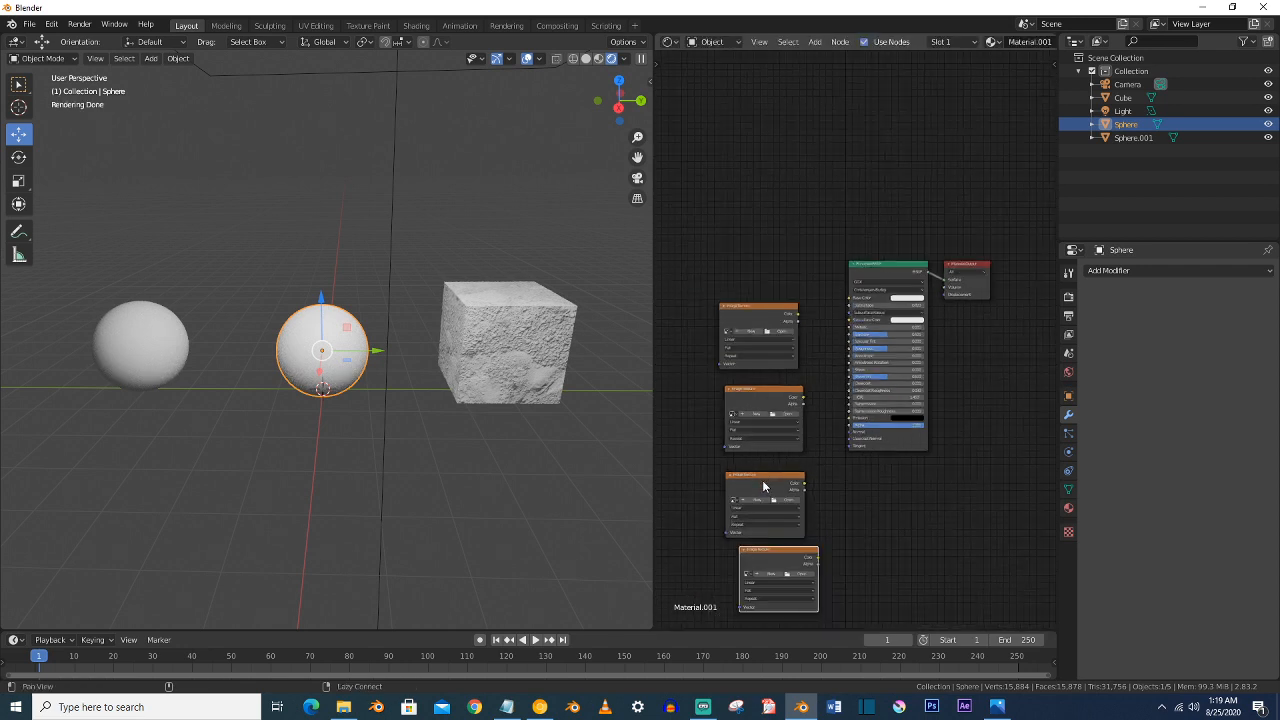
{"action": "key", "text": "Home"}
{"action": "scroll", "coordinate": [781, 320], "scroll_direction": "up", "scroll_amount": 2}
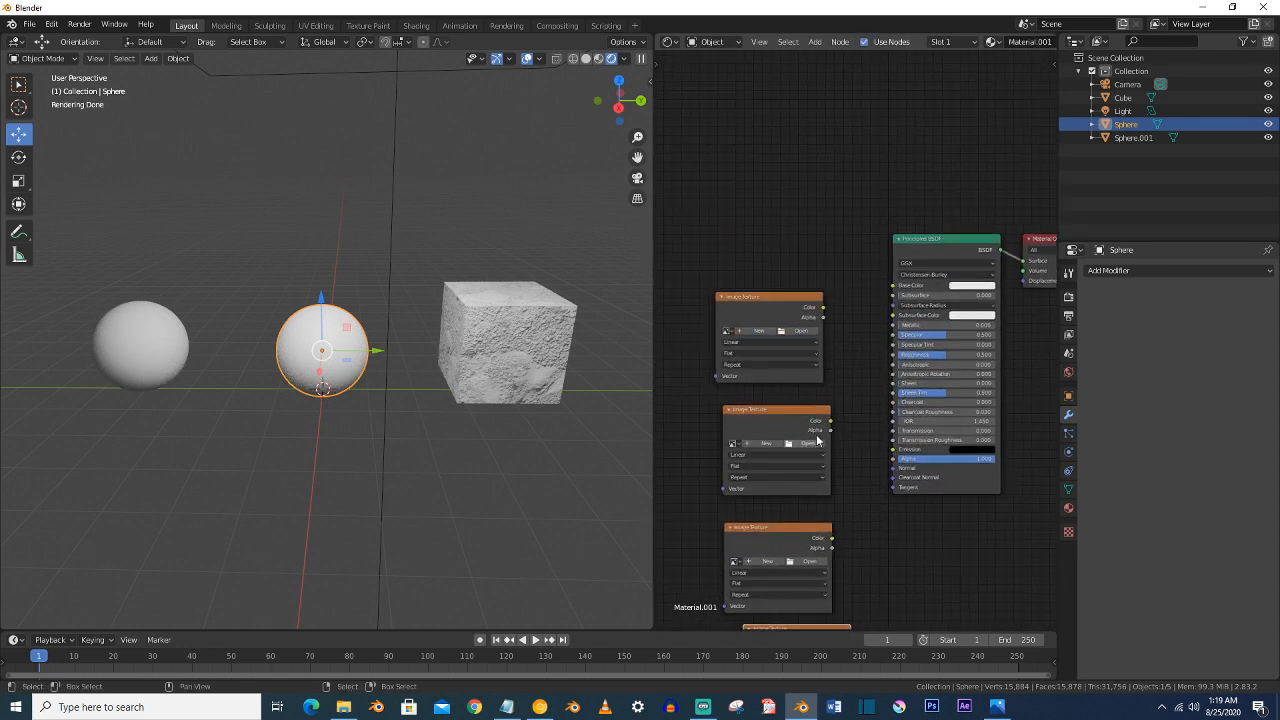
- Load Stylized_Fur_001_basecolor.jpg from Downloads\maps into the top Image Texture node, connect it to Base Color, and check the sphere
{"action": "left_click", "coordinate": [774, 328]}
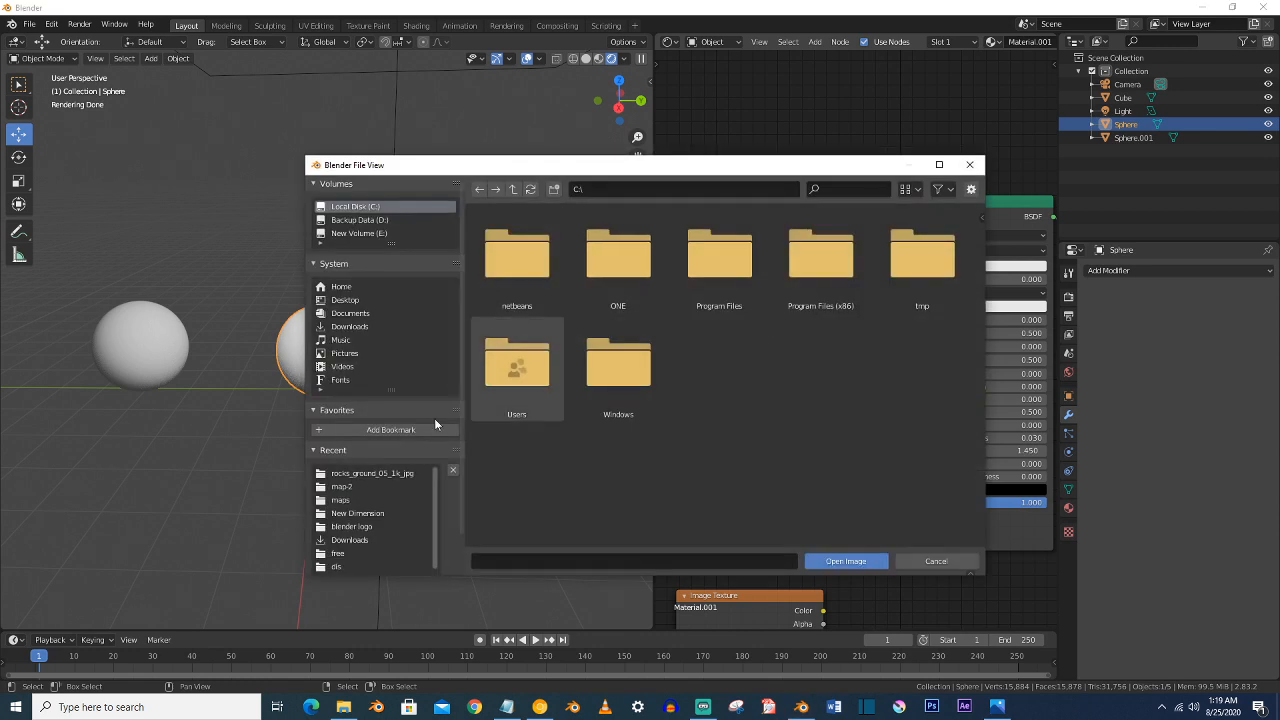
{"action": "left_click", "coordinate": [360, 540]}
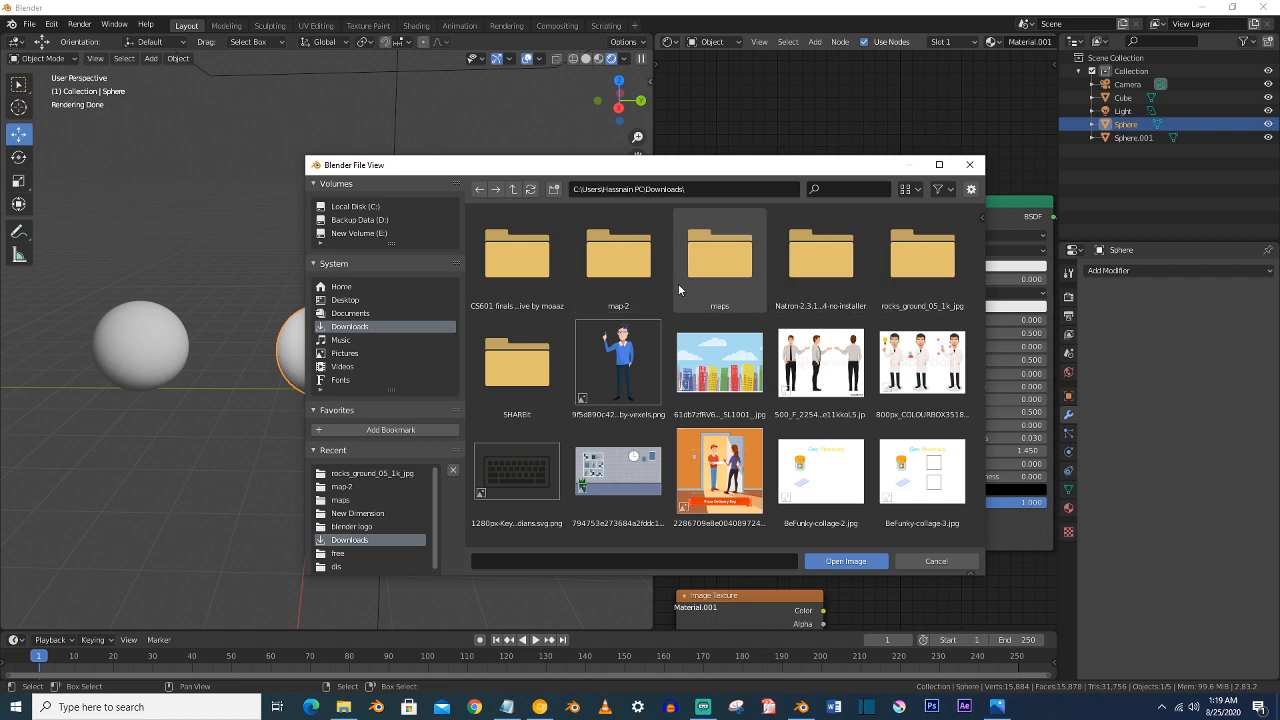
{"action": "double_click", "coordinate": [714, 287]}
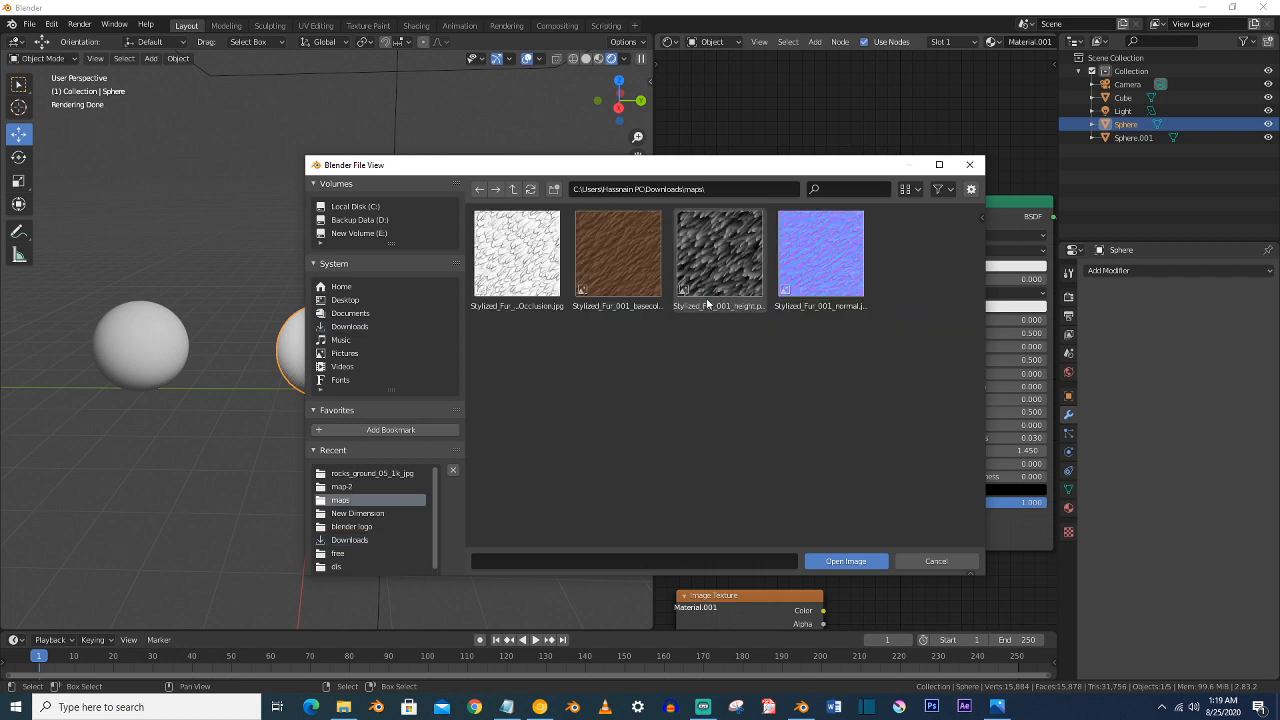
{"action": "double_click", "coordinate": [613, 284]}
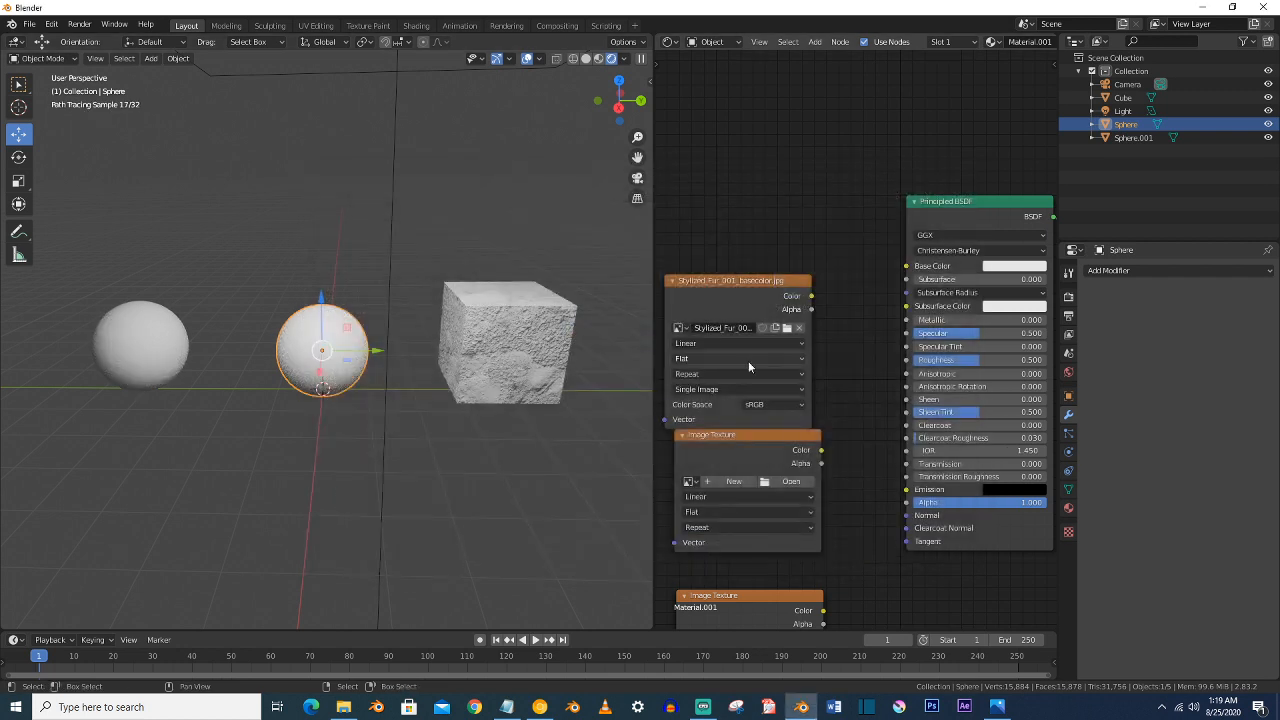
{"action": "left_click_drag", "start_coordinate": [813, 298], "coordinate": [836, 290]}
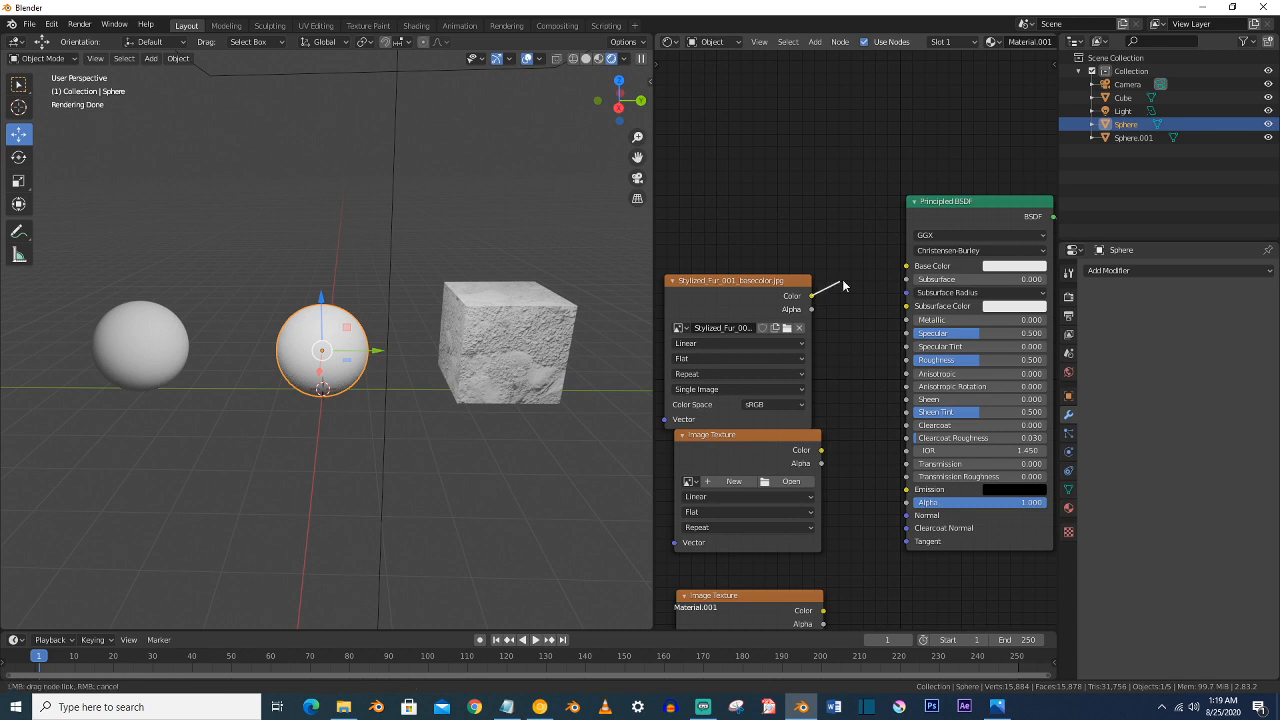
{"action": "left_click_drag", "start_coordinate": [908, 270], "coordinate": [906, 266]}
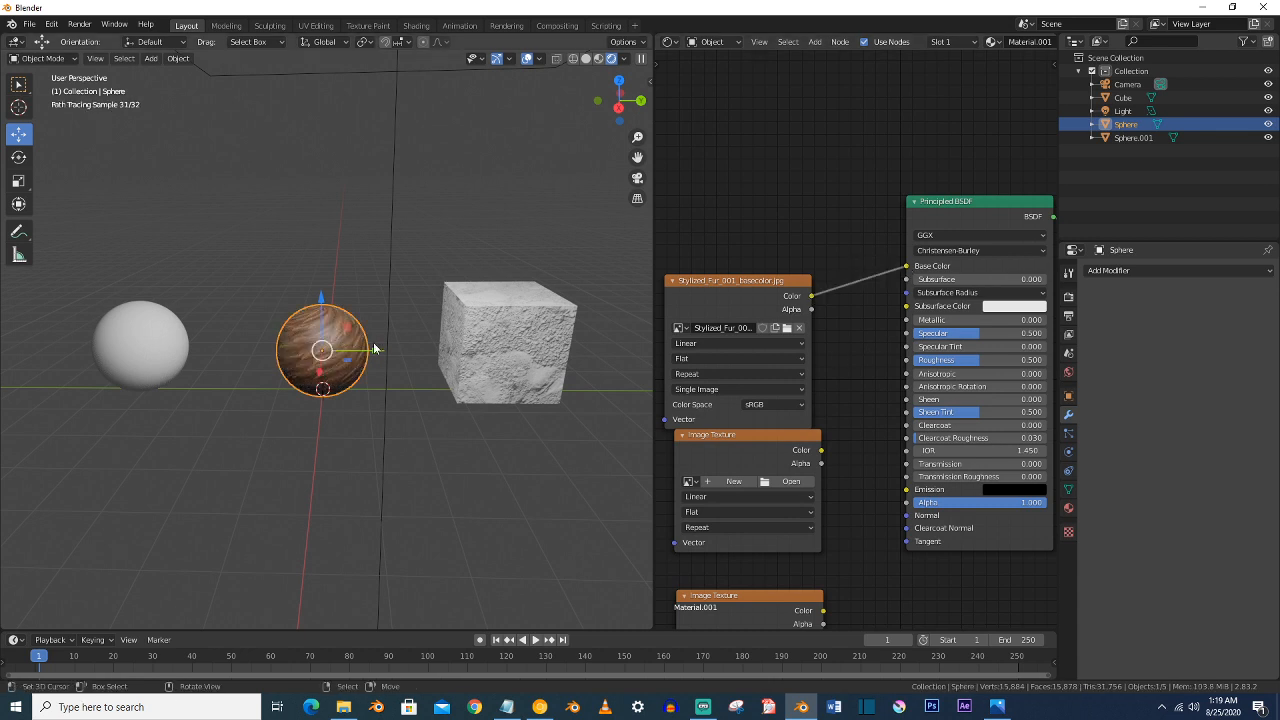
{"action": "scroll", "coordinate": [373, 342], "scroll_direction": "up", "scroll_amount": 7}
{"action": "mouse_move", "coordinate": [372, 342]}
{"action": "middle_mouse_down"}
{"action": "mouse_move", "coordinate": [370, 322]}
{"action": "mouse_move", "coordinate": [380, 335]}
{"action": "middle_mouse_up"}
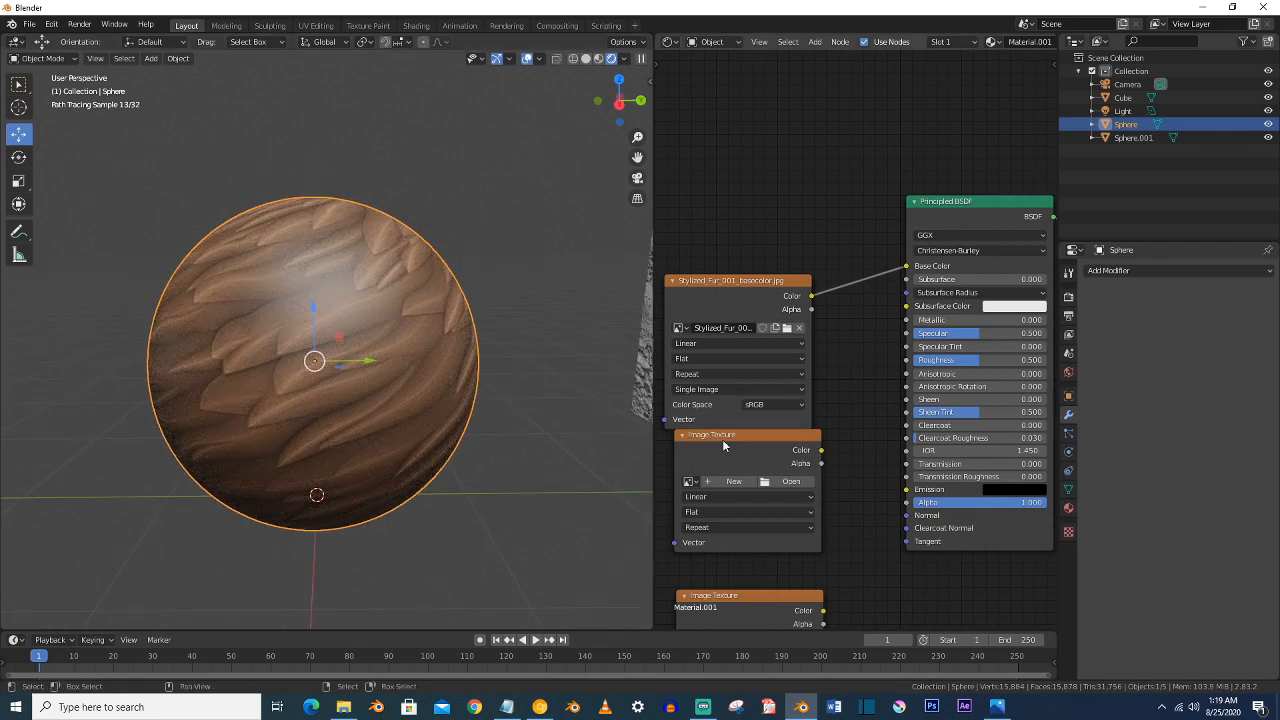
- Load the Stylized_Fur_001_ambientOcclusion map into the second Image Texture node and connect its Color output to the Principled BSDF's Roughness
{"action": "left_click_drag", "start_coordinate": [721, 447], "coordinate": [699, 460]}
{"action": "left_click", "coordinate": [759, 494]}
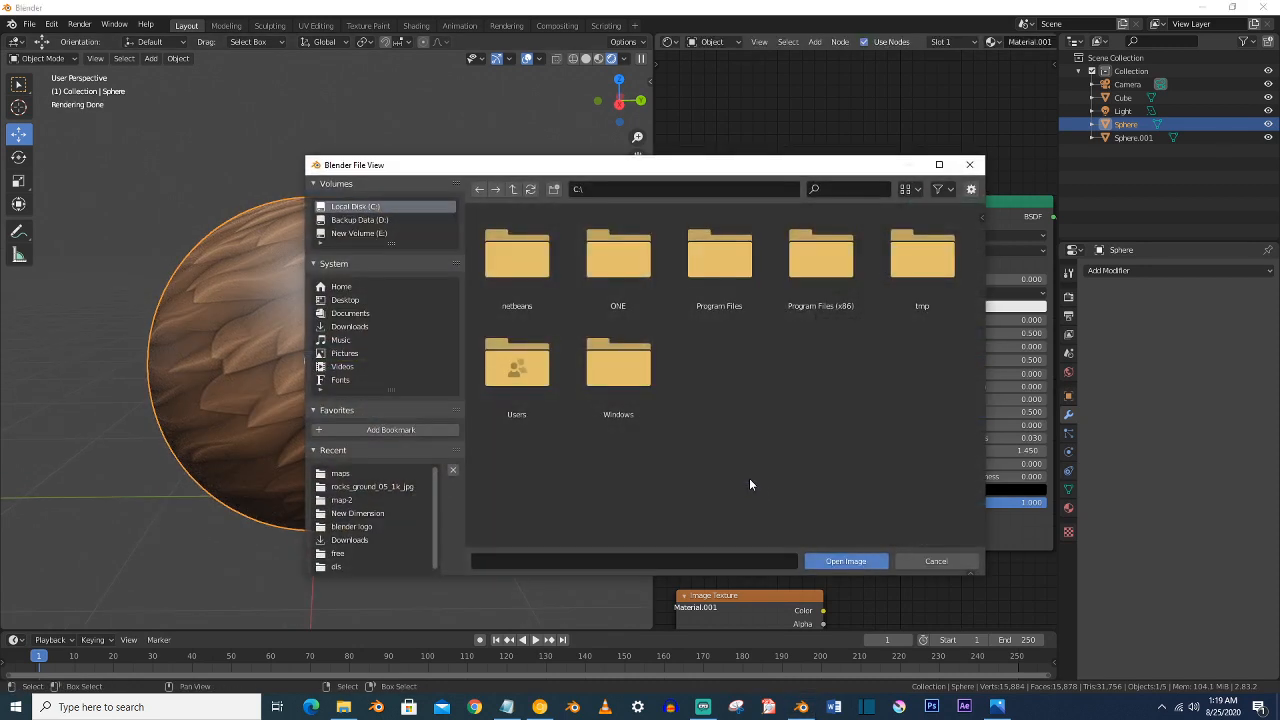
{"action": "left_click", "coordinate": [366, 539]}
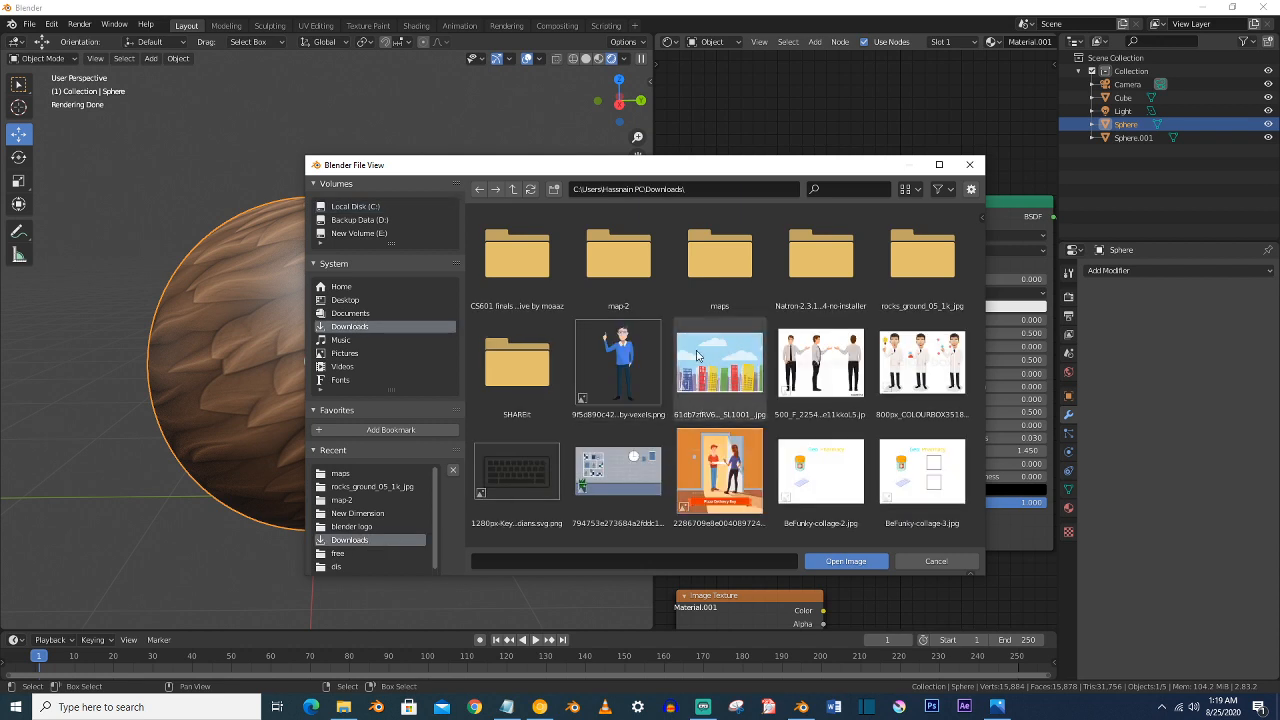
{"action": "double_click", "coordinate": [727, 289]}
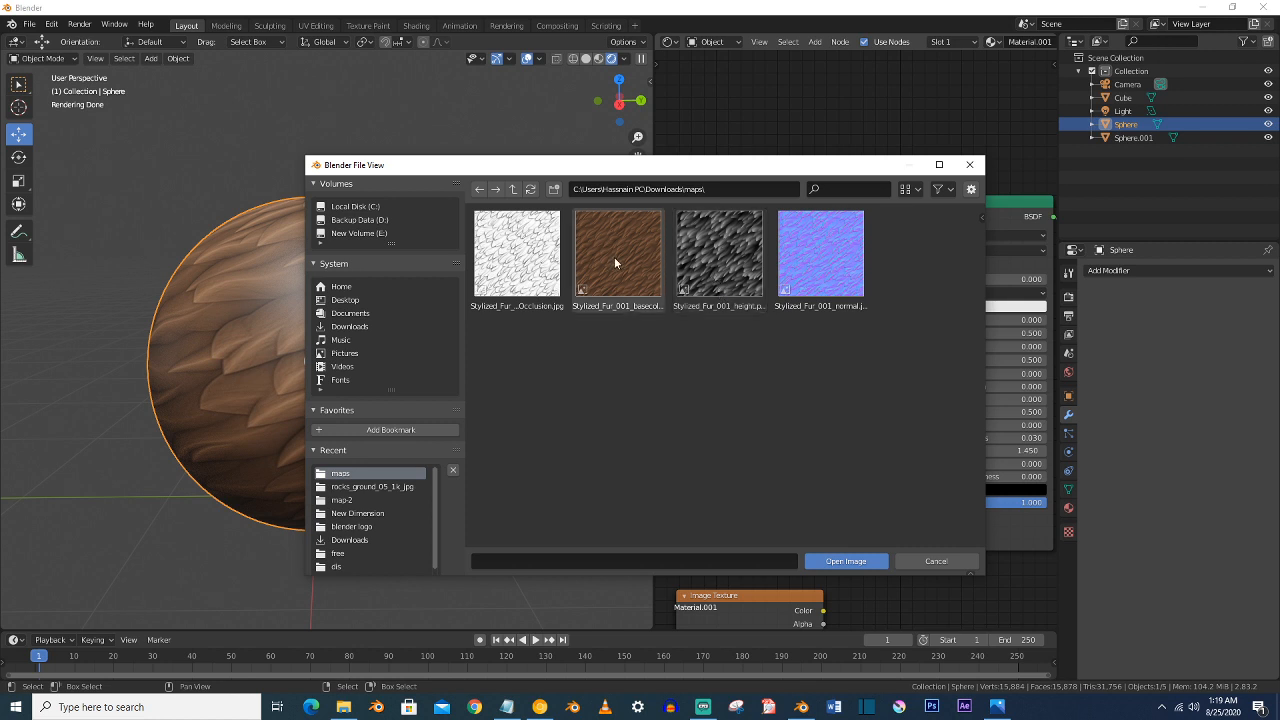
{"action": "double_click", "coordinate": [532, 263]}
{"action": "left_click", "coordinate": [714, 464]}
{"action": "left_click_drag", "start_coordinate": [795, 460], "coordinate": [818, 457]}
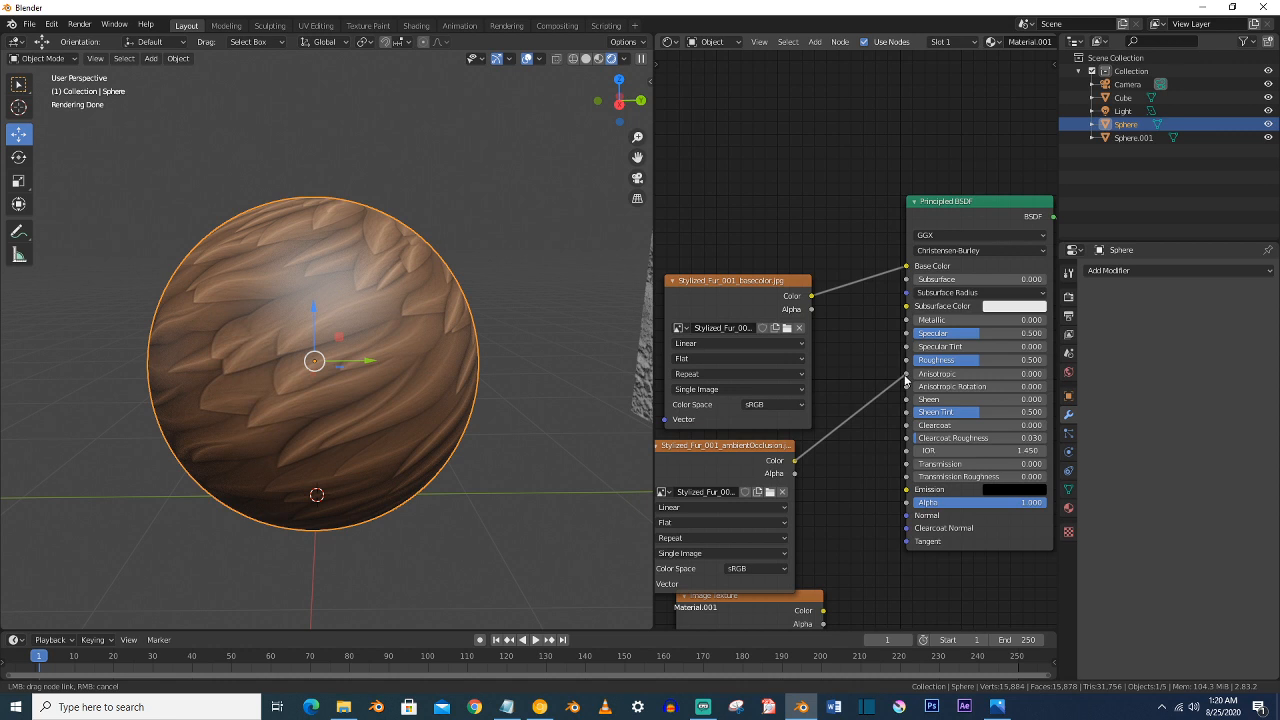
{"action": "left_click_drag", "start_coordinate": [905, 367], "coordinate": [906, 360]}
{"action": "scroll", "coordinate": [846, 499], "scroll_direction": "down", "scroll_amount": 1}
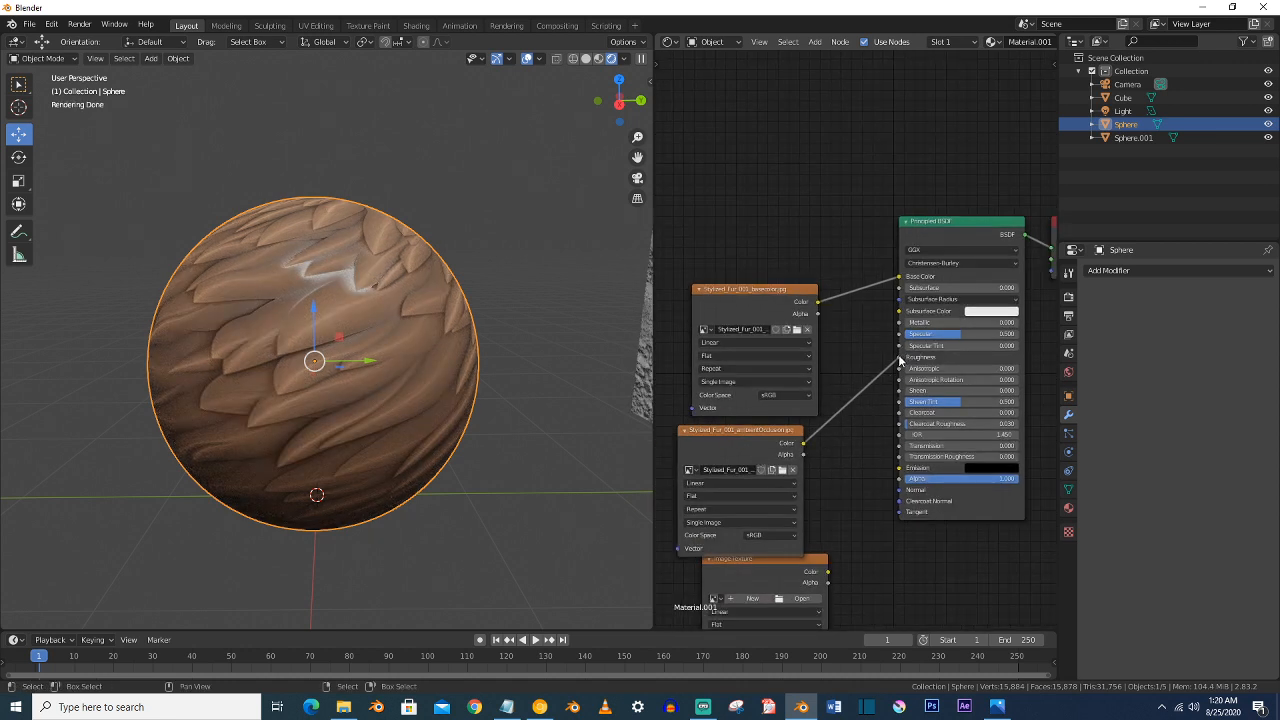
- Disconnect the ambient occlusion map from Roughness, move it aside, and load Stylized_Fur_001_normal.jpg into the third Image Texture node
{"action": "left_click_drag", "start_coordinate": [897, 366], "coordinate": [849, 406]}
{"action": "left_click_drag", "start_coordinate": [748, 449], "coordinate": [600, 437]}
{"action": "middle_click_drag", "start_coordinate": [740, 489], "coordinate": [746, 356]}
{"action": "left_click_drag", "start_coordinate": [761, 447], "coordinate": [736, 367]}
{"action": "scroll", "coordinate": [736, 401], "scroll_direction": "up", "scroll_amount": 1}
{"action": "left_click", "coordinate": [763, 392]}
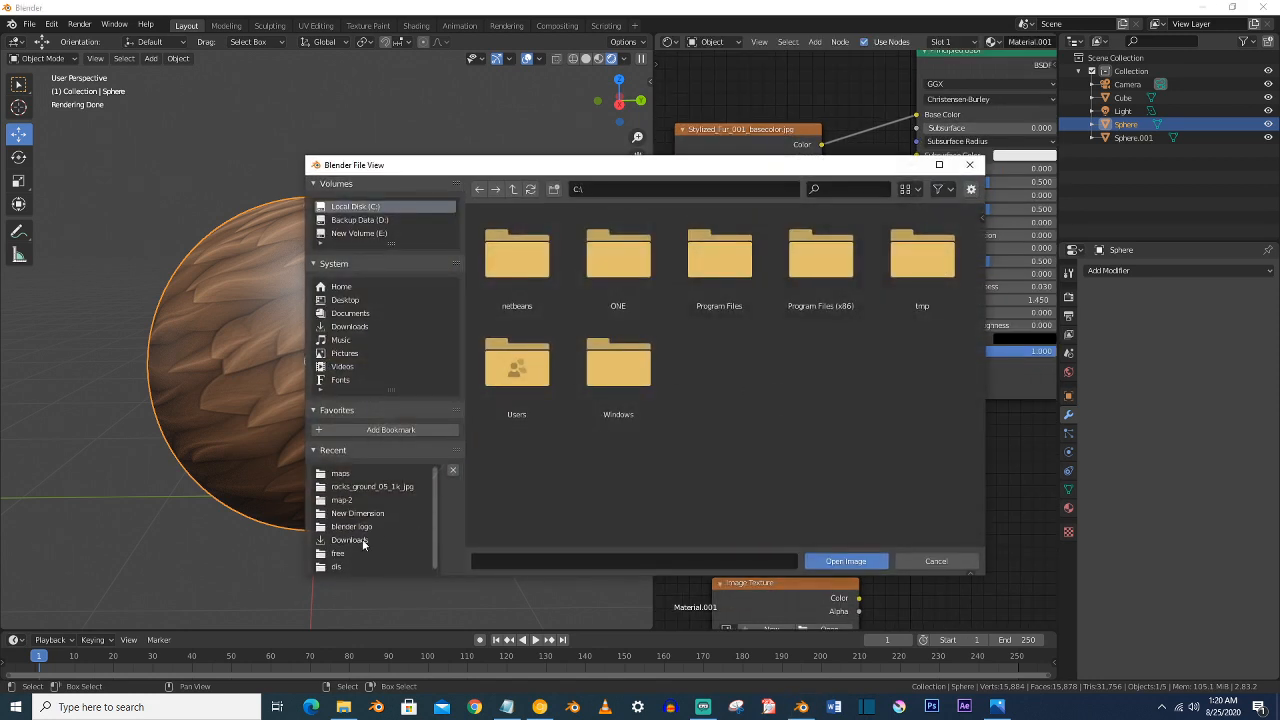
{"action": "left_click", "coordinate": [363, 543]}
{"action": "double_click", "coordinate": [737, 278]}
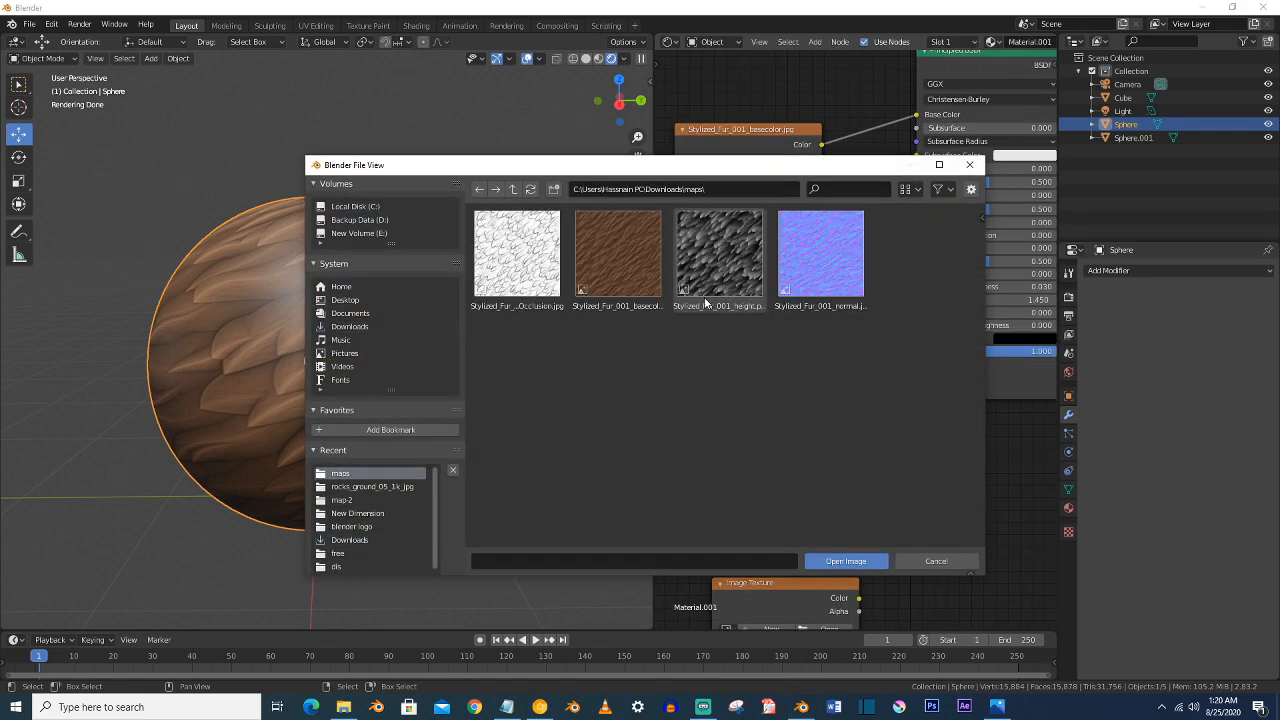
{"action": "double_click", "coordinate": [828, 286]}
{"action": "left_click_drag", "start_coordinate": [760, 355], "coordinate": [694, 369]}
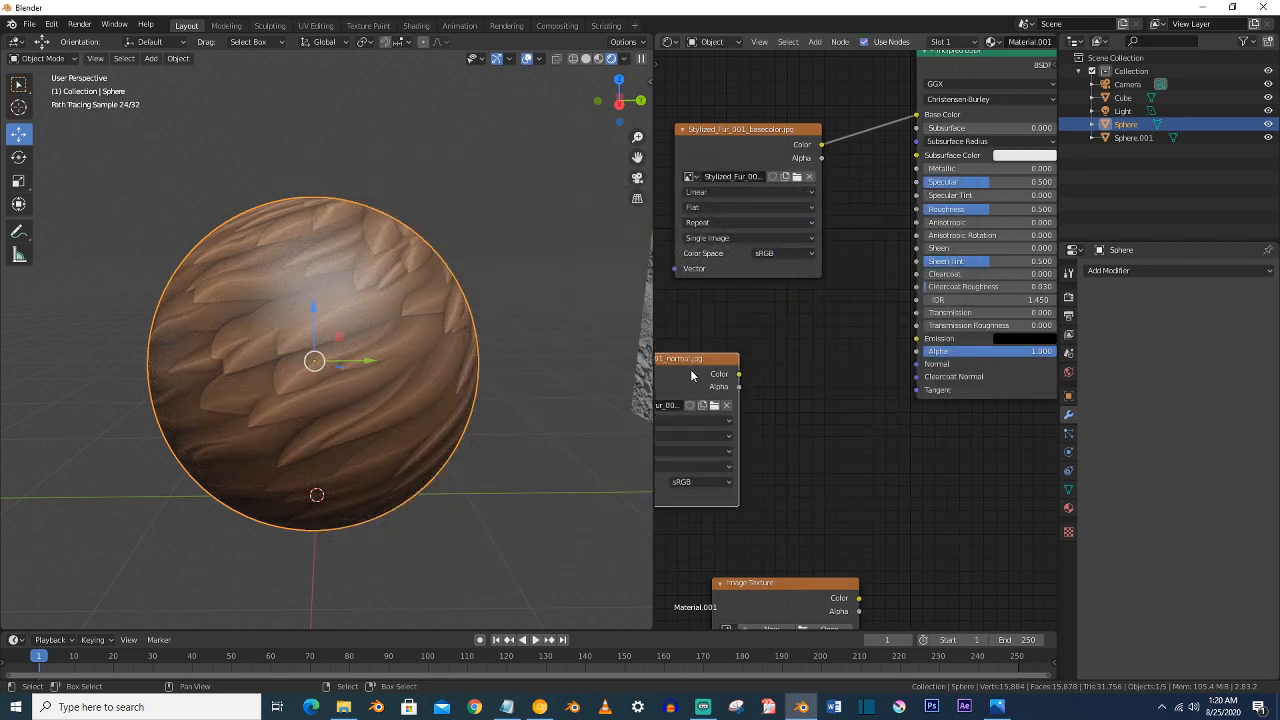
- Add a Normal Map node, feed it the normal texture's Color, and connect its Normal output to the Principled BSDF's Normal
{"action": "key", "text": "shift+a"}
{"action": "mouse_move", "coordinate": [798, 382]}
{"action": "mouse_move", "coordinate": [757, 411]}
{"action": "left_click", "coordinate": [872, 459]}
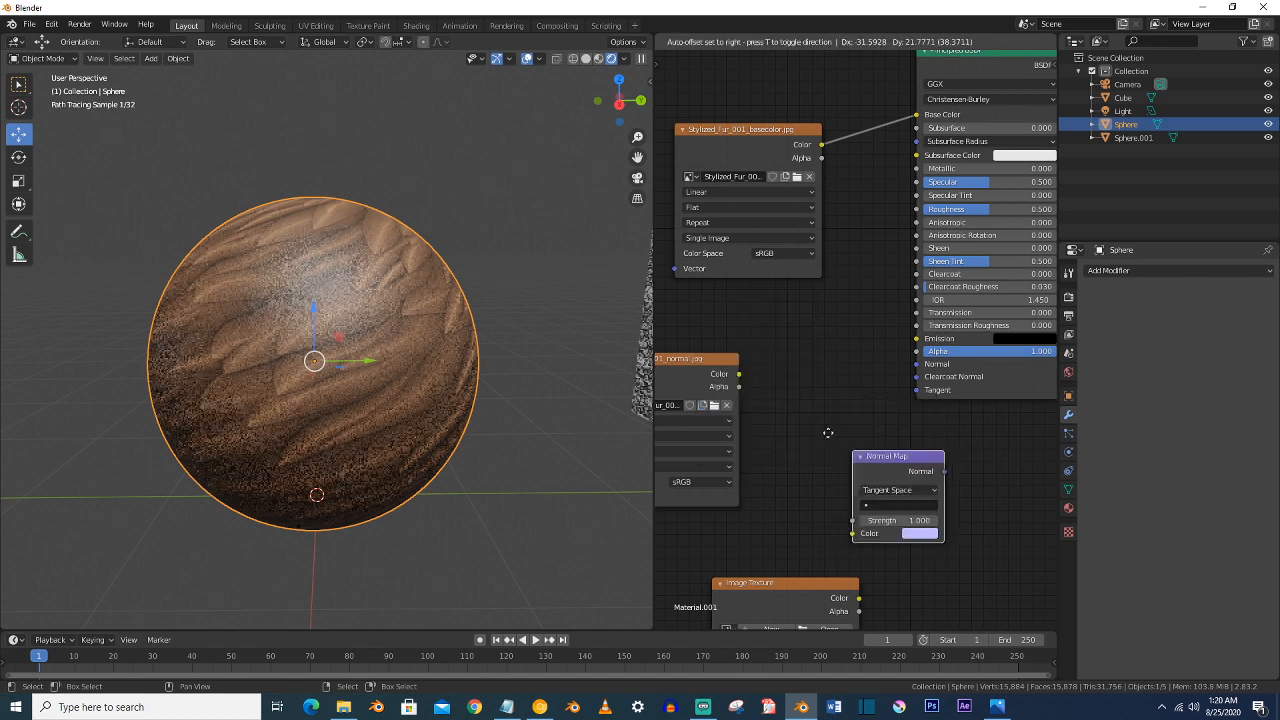
{"action": "left_click_drag", "start_coordinate": [737, 377], "coordinate": [758, 398]}
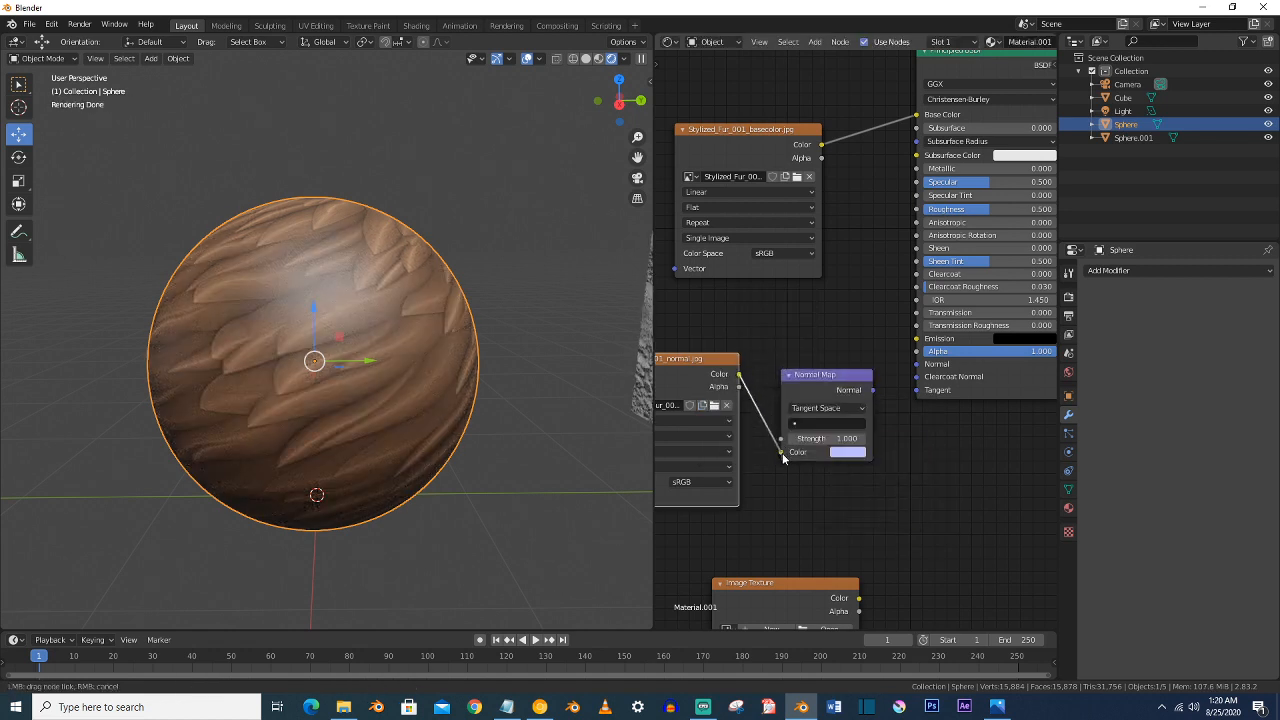
{"action": "left_click_drag", "start_coordinate": [783, 458], "coordinate": [782, 454]}
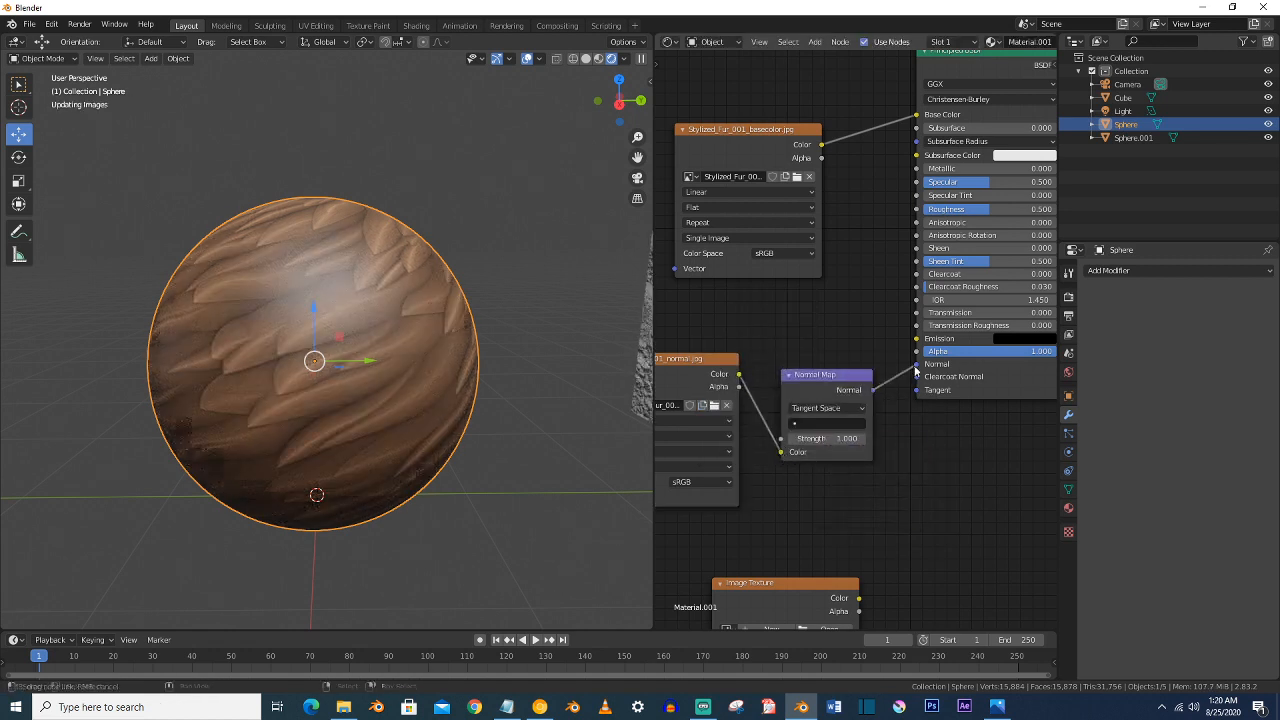
{"action": "left_click_drag", "start_coordinate": [914, 367], "coordinate": [914, 366]}
{"action": "mouse_move", "coordinate": [477, 371]}
{"action": "middle_mouse_down"}
{"action": "mouse_move", "coordinate": [423, 378]}
{"action": "mouse_move", "coordinate": [464, 360]}
{"action": "mouse_move", "coordinate": [492, 368]}
{"action": "mouse_move", "coordinate": [473, 373]}
{"action": "middle_mouse_up"}
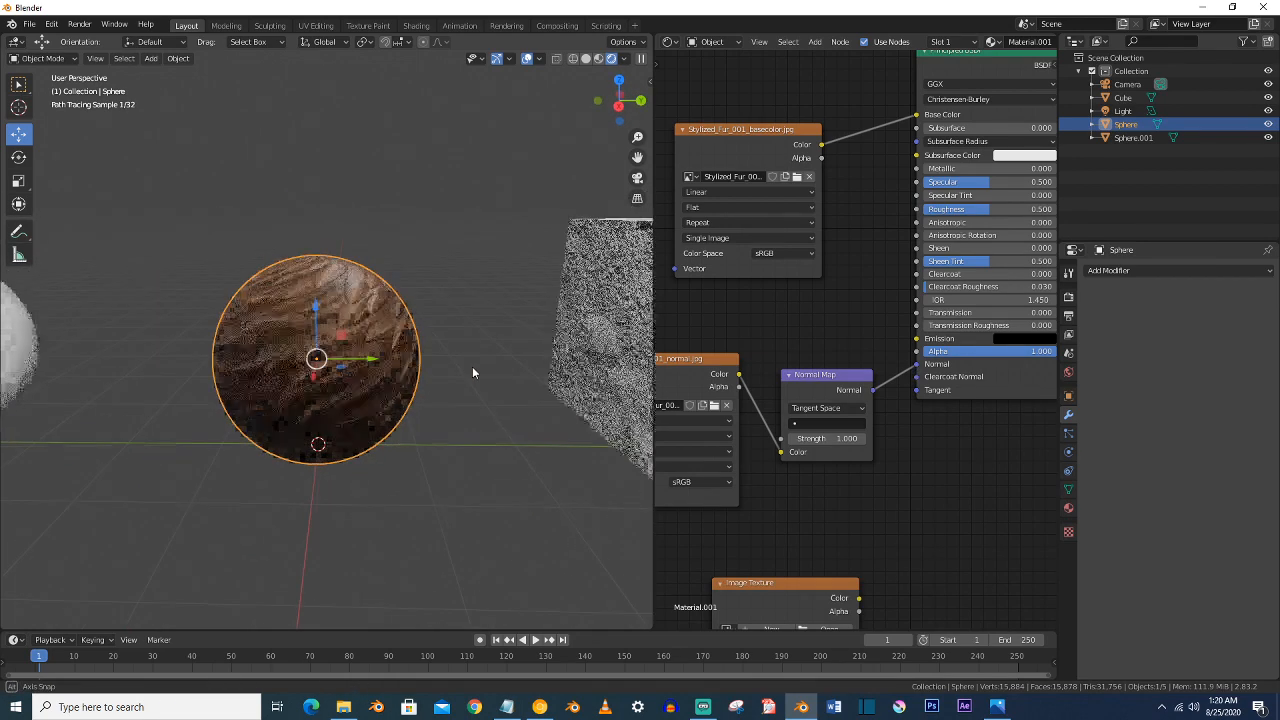
- Place the ambient occlusion node between the base color and normal textures, reconnect its Color to Roughness, and check the sphere
{"action": "scroll", "coordinate": [824, 488], "scroll_direction": "down", "scroll_amount": 3}
{"action": "left_click_drag", "start_coordinate": [741, 356], "coordinate": [741, 411]}
{"action": "scroll", "coordinate": [746, 342], "scroll_direction": "down", "scroll_amount": 6}
{"action": "left_click_drag", "start_coordinate": [669, 310], "coordinate": [781, 325]}
{"action": "scroll", "coordinate": [782, 332], "scroll_direction": "up", "scroll_amount": 3}
{"action": "middle_click_drag", "start_coordinate": [782, 332], "coordinate": [778, 388]}
{"action": "scroll", "coordinate": [778, 388], "scroll_direction": "up", "scroll_amount": 2}
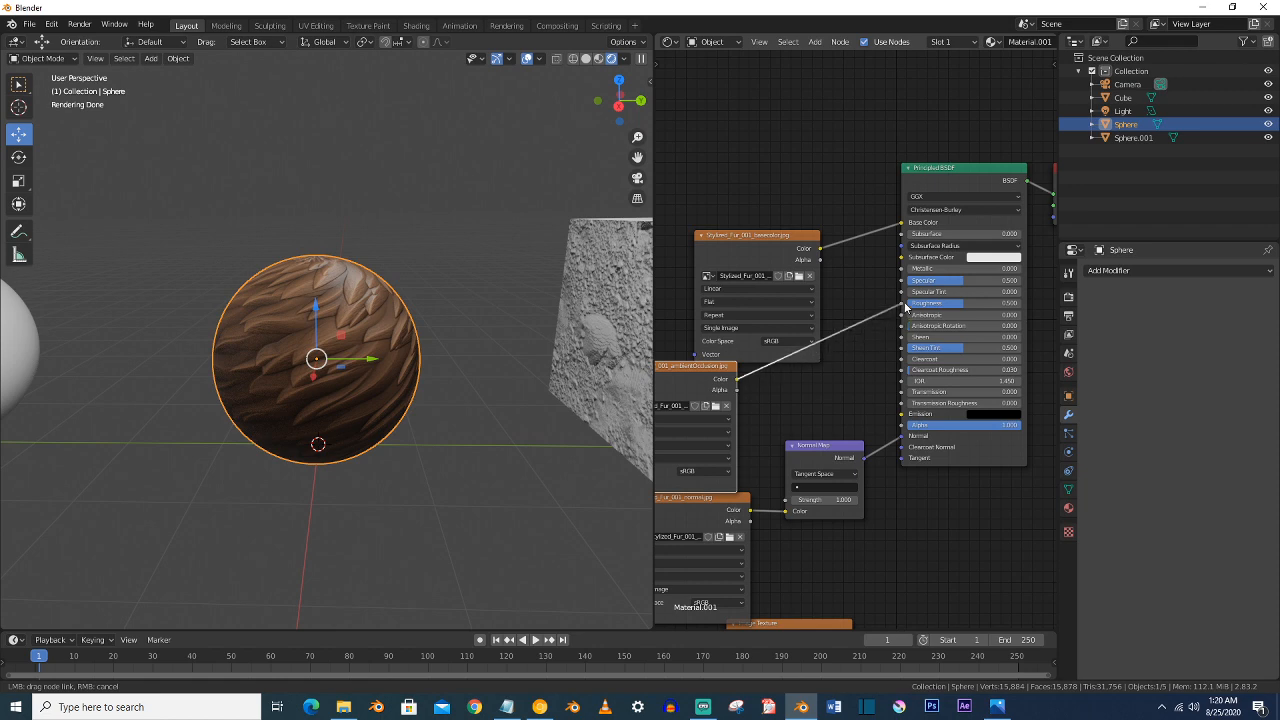
{"action": "left_click_drag", "start_coordinate": [905, 307], "coordinate": [904, 303]}
{"action": "scroll", "coordinate": [437, 337], "scroll_direction": "up", "scroll_amount": 4}
{"action": "mouse_move", "coordinate": [437, 337]}
{"action": "middle_mouse_down"}
{"action": "mouse_move", "coordinate": [401, 342]}
{"action": "mouse_move", "coordinate": [417, 334]}
{"action": "middle_mouse_up"}
{"action": "scroll", "coordinate": [417, 334], "scroll_direction": "down", "scroll_amount": 2}
{"action": "middle_click_drag", "start_coordinate": [450, 375], "coordinate": [472, 371]}
{"action": "scroll", "coordinate": [472, 371], "scroll_direction": "up", "scroll_amount": 1}
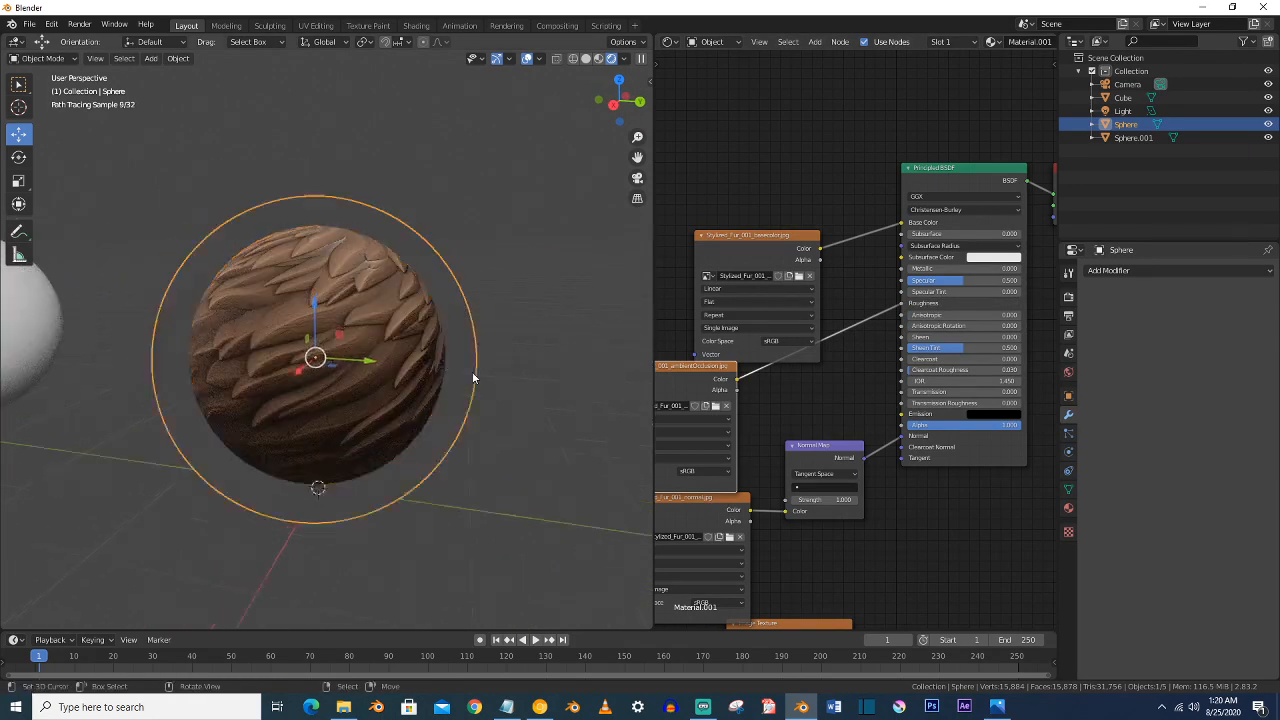
- Insert a Bump node on the link between the Normal Map node and the Principled BSDF's Normal input
{"action": "scroll", "coordinate": [851, 550], "scroll_direction": "down", "scroll_amount": 1}
{"action": "left_click_drag", "start_coordinate": [831, 430], "coordinate": [820, 442]}
{"action": "key", "text": "shift+a"}
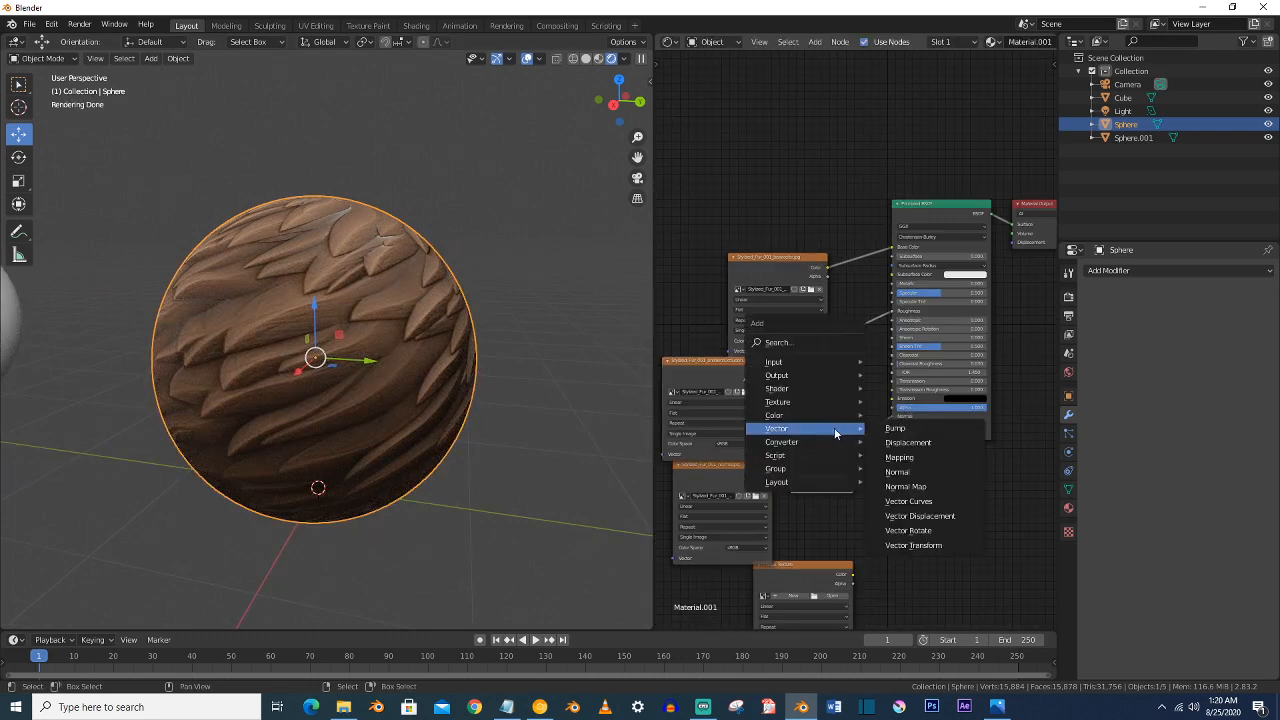
{"action": "left_click", "coordinate": [895, 428]}
{"action": "left_click", "coordinate": [868, 408]}
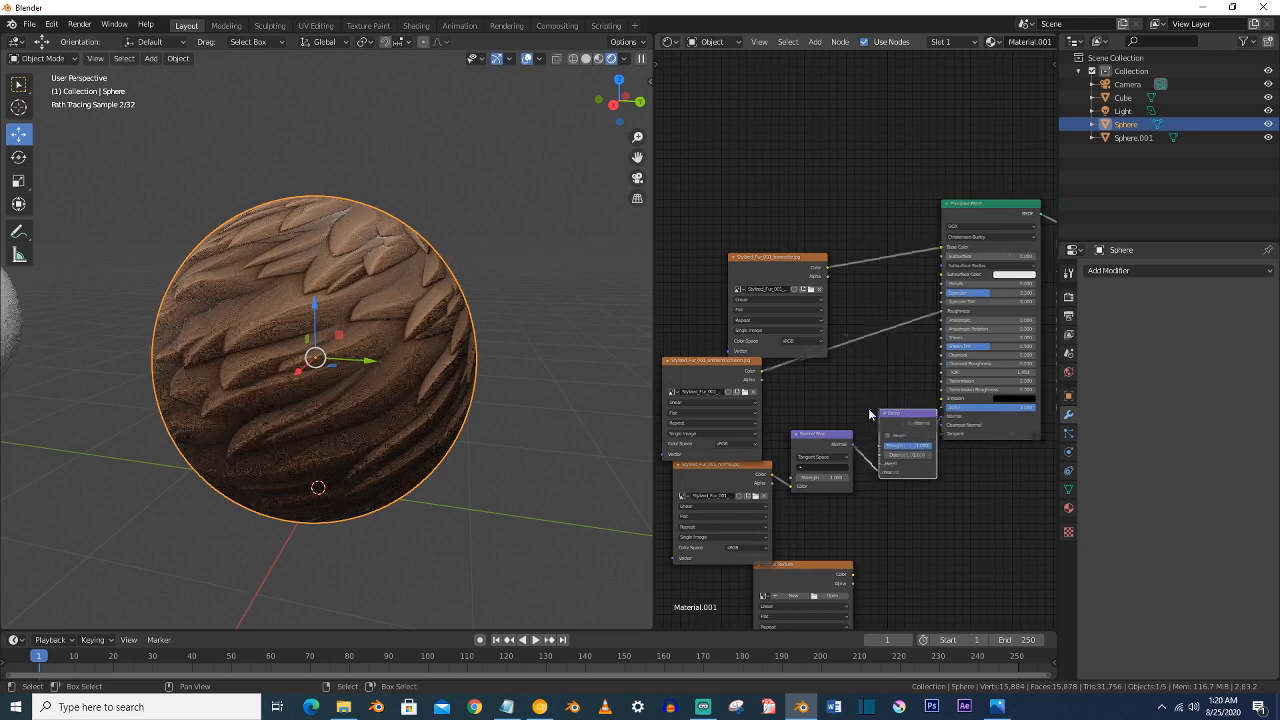
- Load Stylized_Fur_001_height.png from Downloads\maps into the fourth Image Texture node and connect its Color to the Bump node's Height
{"action": "left_click_drag", "start_coordinate": [820, 578], "coordinate": [849, 557]}
{"action": "left_click", "coordinate": [857, 578]}
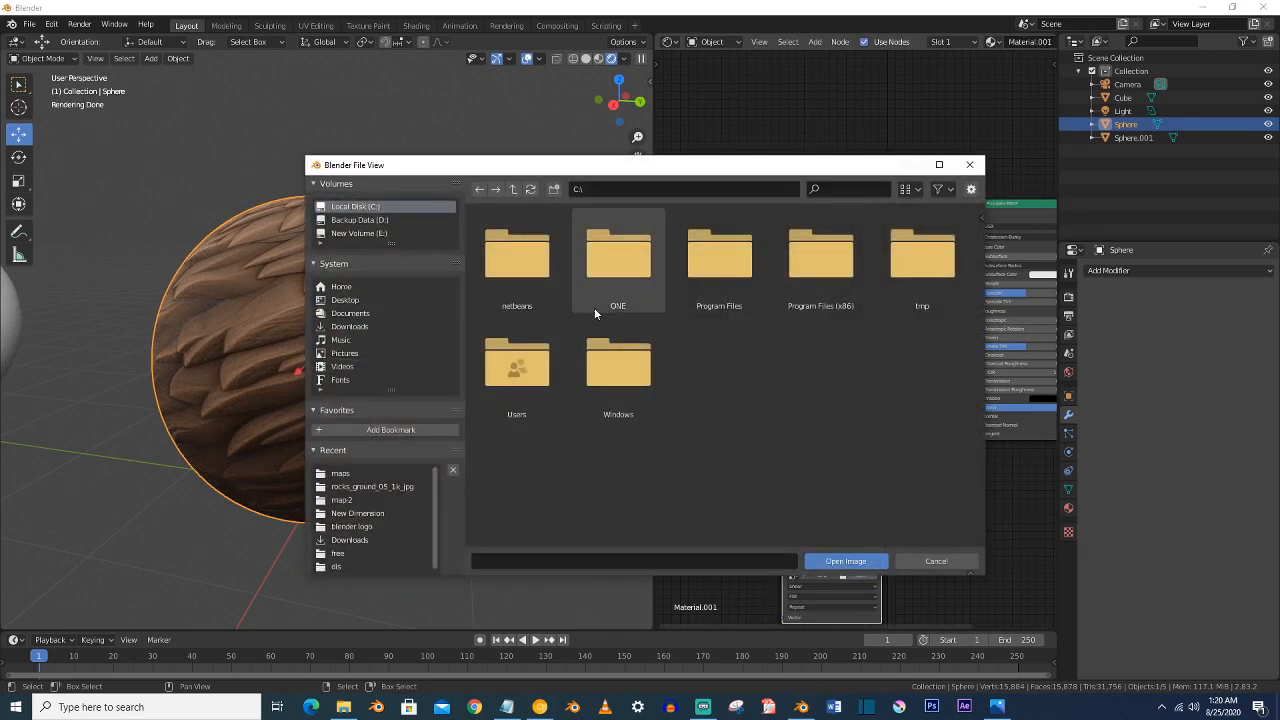
{"action": "left_click", "coordinate": [349, 540]}
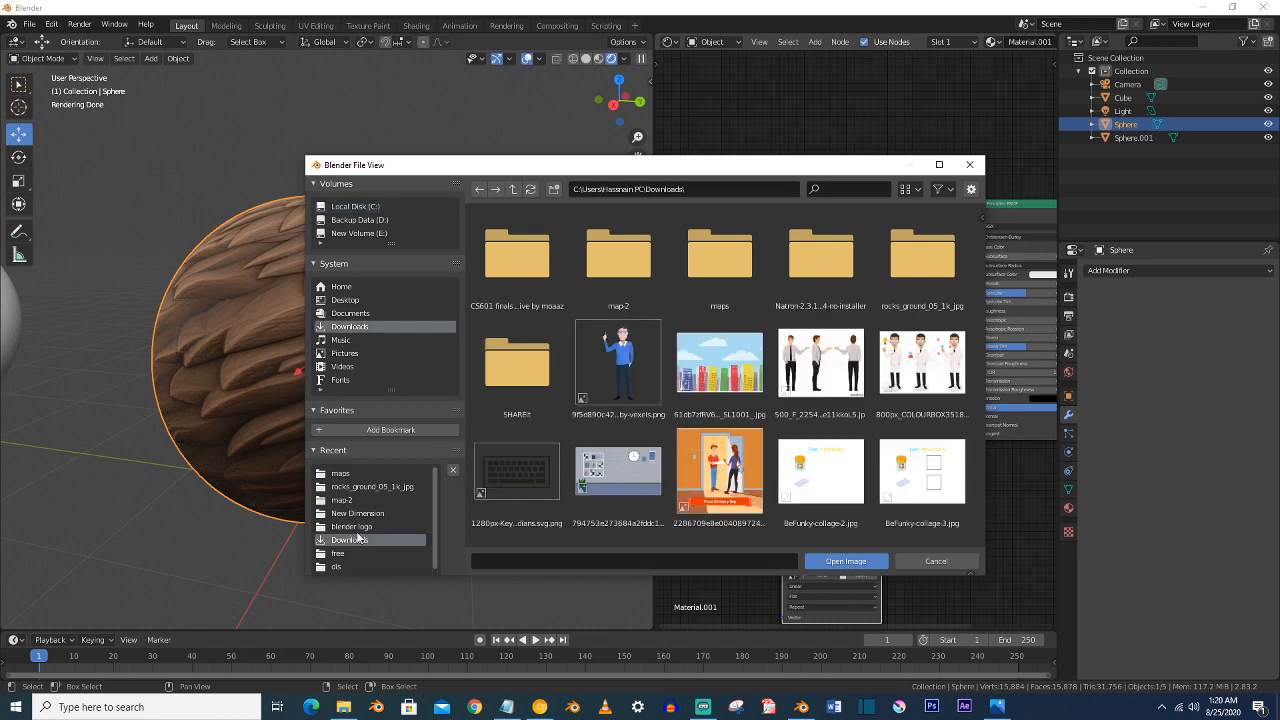
{"action": "double_click", "coordinate": [716, 290]}
{"action": "double_click", "coordinate": [719, 287]}
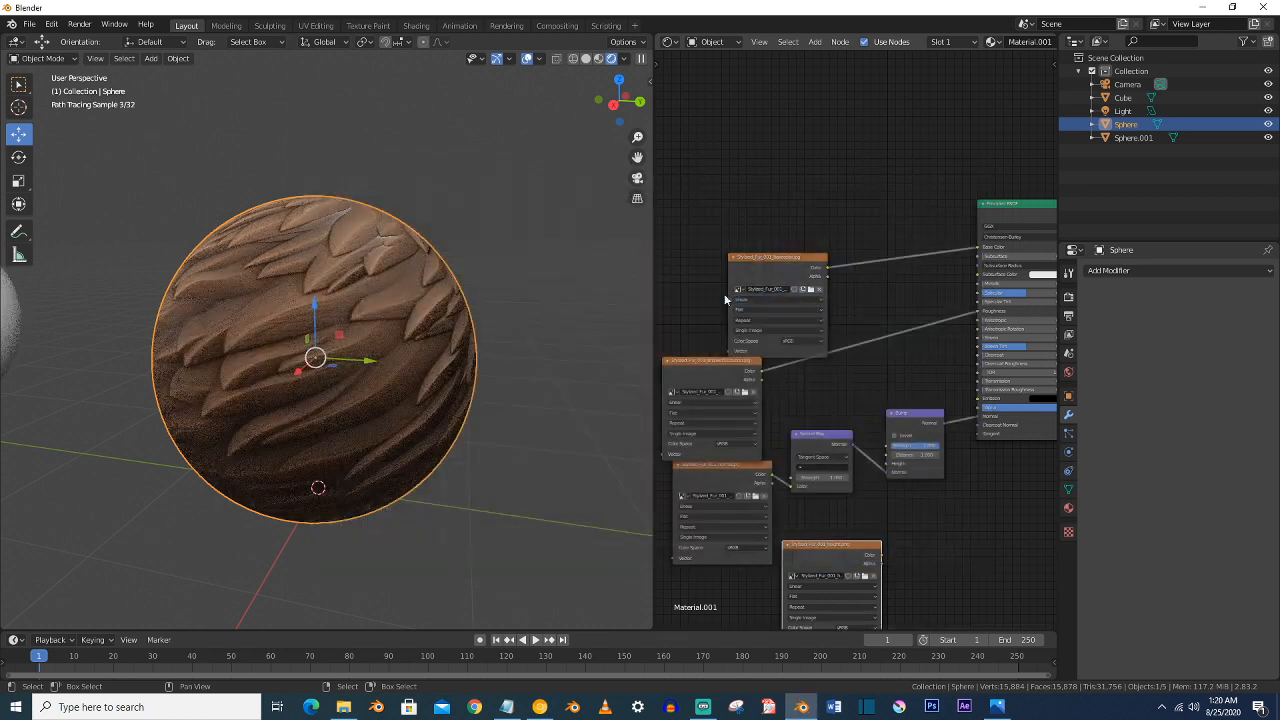
{"action": "left_click_drag", "start_coordinate": [880, 555], "coordinate": [961, 500]}
{"action": "scroll", "coordinate": [917, 470], "scroll_direction": "up", "scroll_amount": 2}
{"action": "scroll", "coordinate": [493, 390], "scroll_direction": "up", "scroll_amount": 3}
{"action": "scroll", "coordinate": [493, 390], "scroll_direction": "down", "scroll_amount": 3}
{"action": "middle_click_drag", "start_coordinate": [493, 390], "coordinate": [450, 411]}
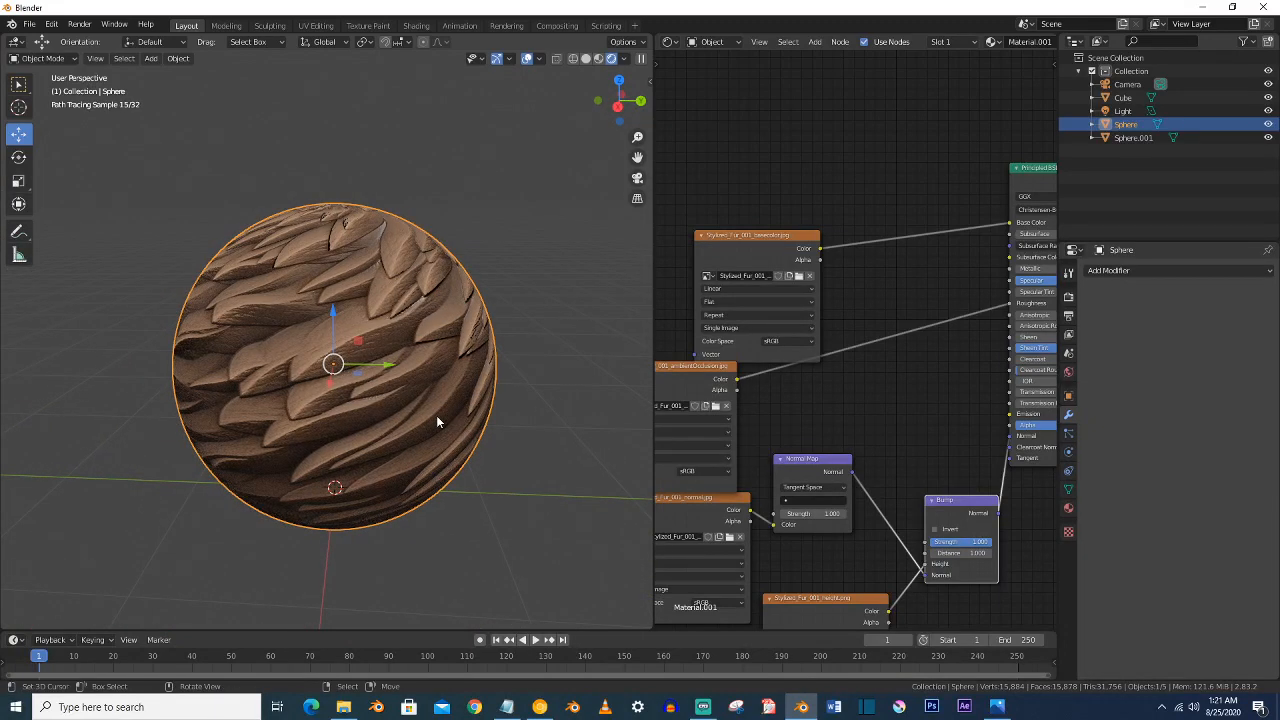
- Insert a ColorRamp between the ambient occlusion texture and Roughness, and move its white stop to about 0.736
{"action": "left_click_drag", "start_coordinate": [761, 257], "coordinate": [692, 218]}
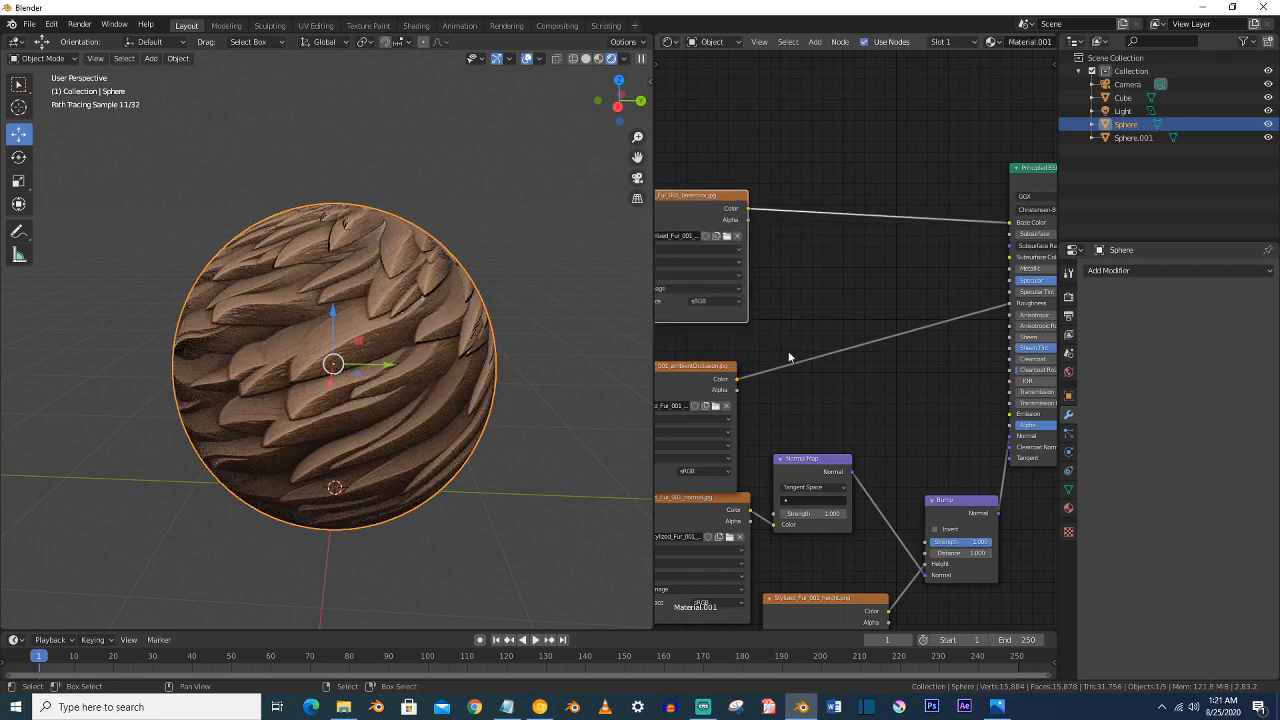
{"action": "scroll", "coordinate": [848, 336], "scroll_direction": "down", "scroll_amount": 1}
{"action": "key", "text": "shift+a"}
{"action": "mouse_move", "coordinate": [816, 315]}
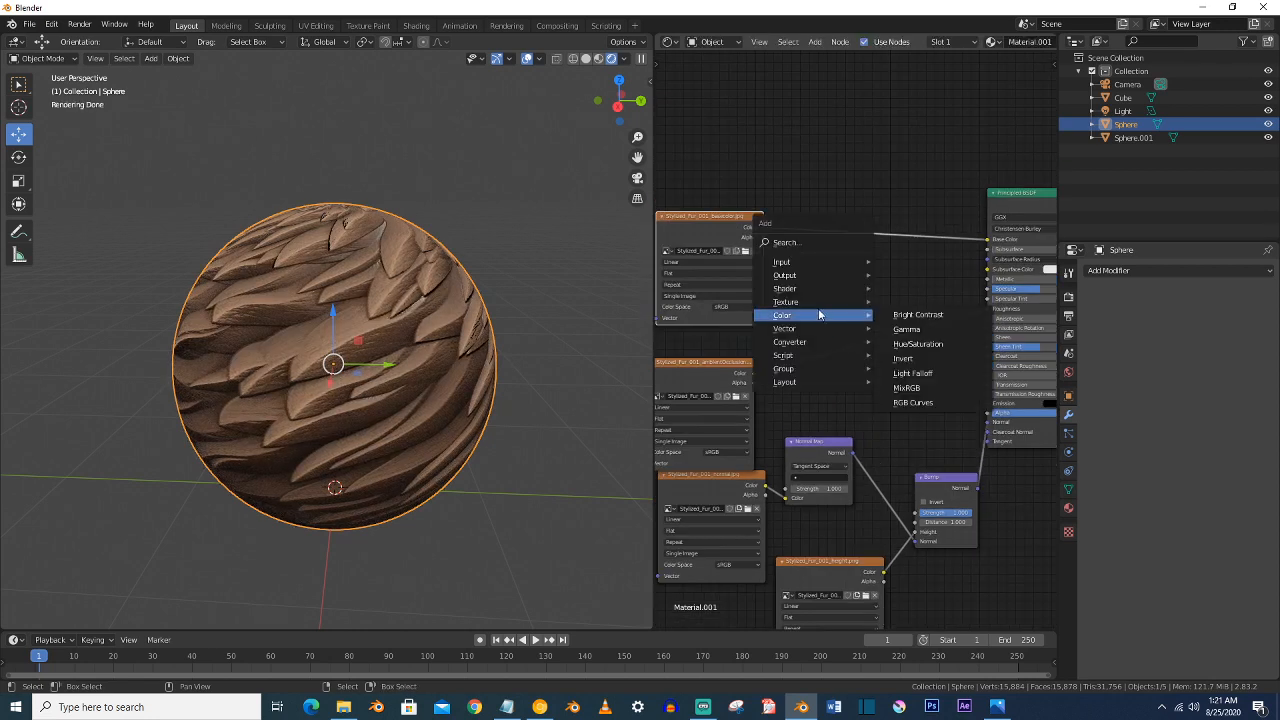
{"action": "mouse_move", "coordinate": [797, 342]}
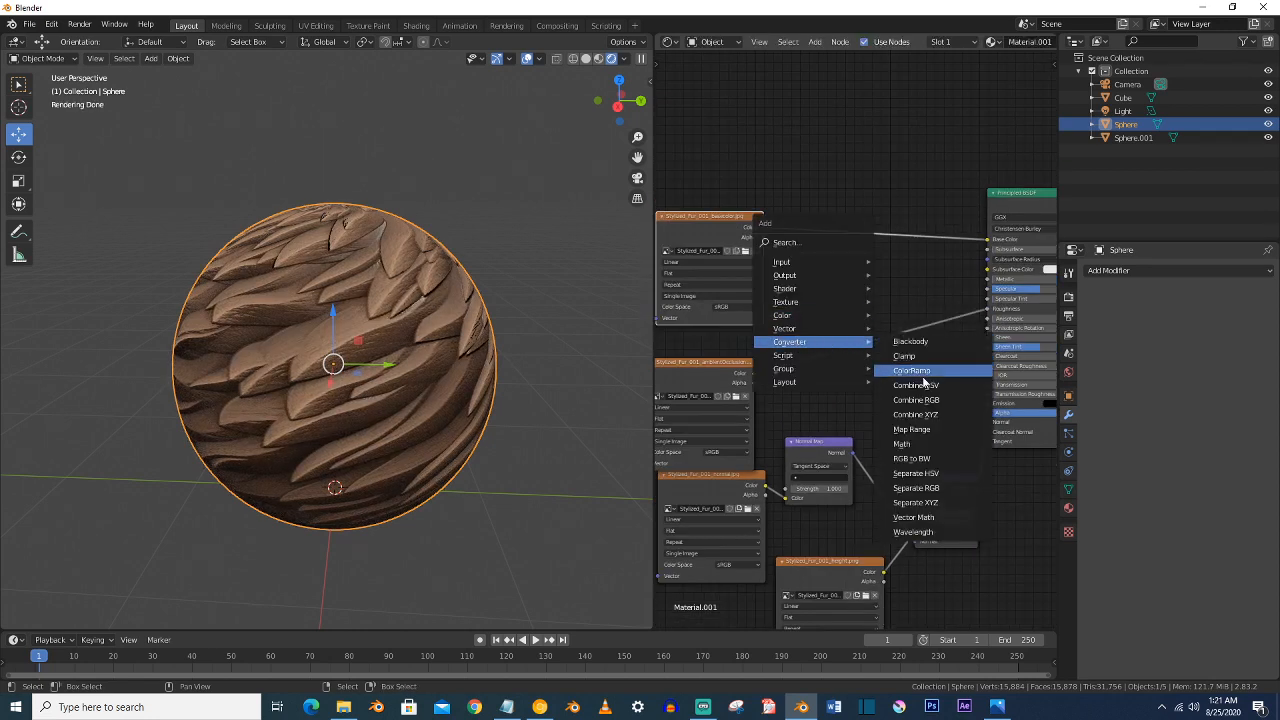
{"action": "left_click", "coordinate": [905, 371]}
{"action": "left_click", "coordinate": [815, 354]}
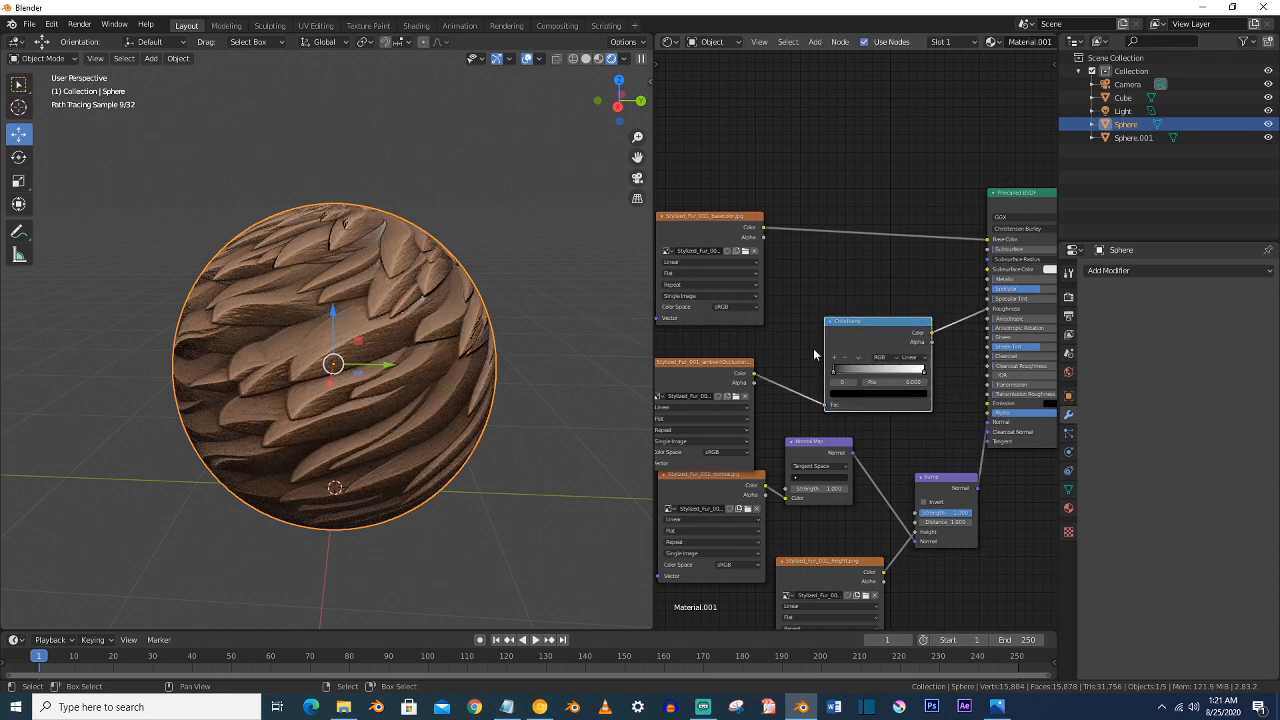
{"action": "left_click_drag", "start_coordinate": [922, 371], "coordinate": [899, 376]}
- Create a new material for the untextured white sphere and add an Image Texture node beside its Principled BSDF
{"action": "scroll", "coordinate": [418, 371], "scroll_direction": "down", "scroll_amount": 4}
{"action": "middle_click_drag", "start_coordinate": [412, 370], "coordinate": [5, 394], "text": "shift"}
{"action": "left_click", "coordinate": [308, 362]}
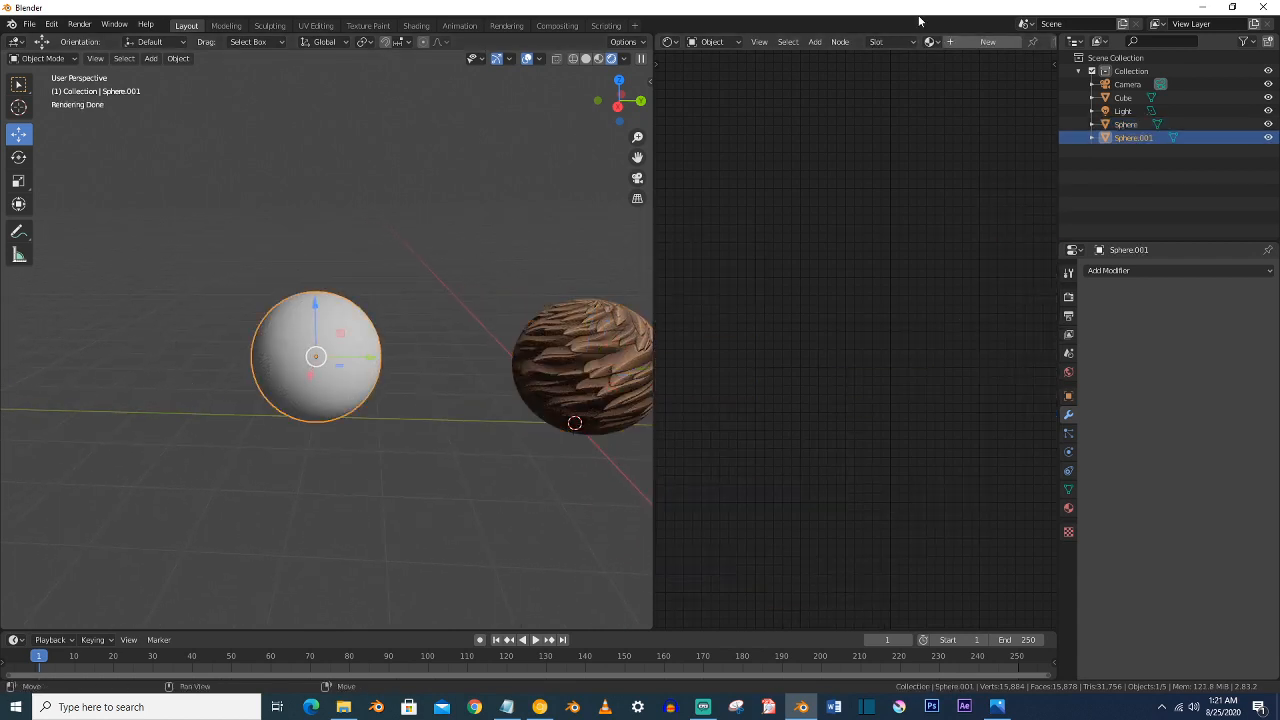
{"action": "left_click", "coordinate": [966, 43]}
{"action": "scroll", "coordinate": [863, 265], "scroll_direction": "up", "scroll_amount": 1}
{"action": "scroll", "coordinate": [863, 265], "scroll_direction": "down", "scroll_amount": 1}
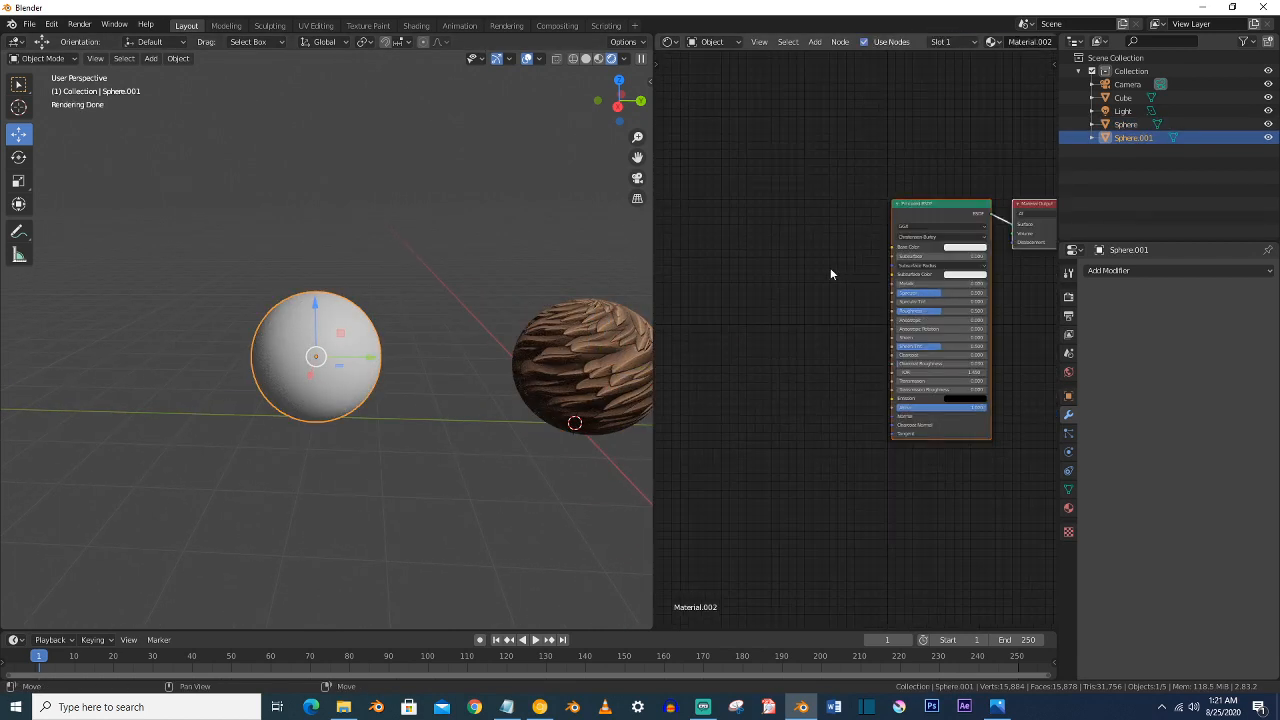
{"action": "key", "text": "shift+a"}
{"action": "mouse_move", "coordinate": [776, 215]}
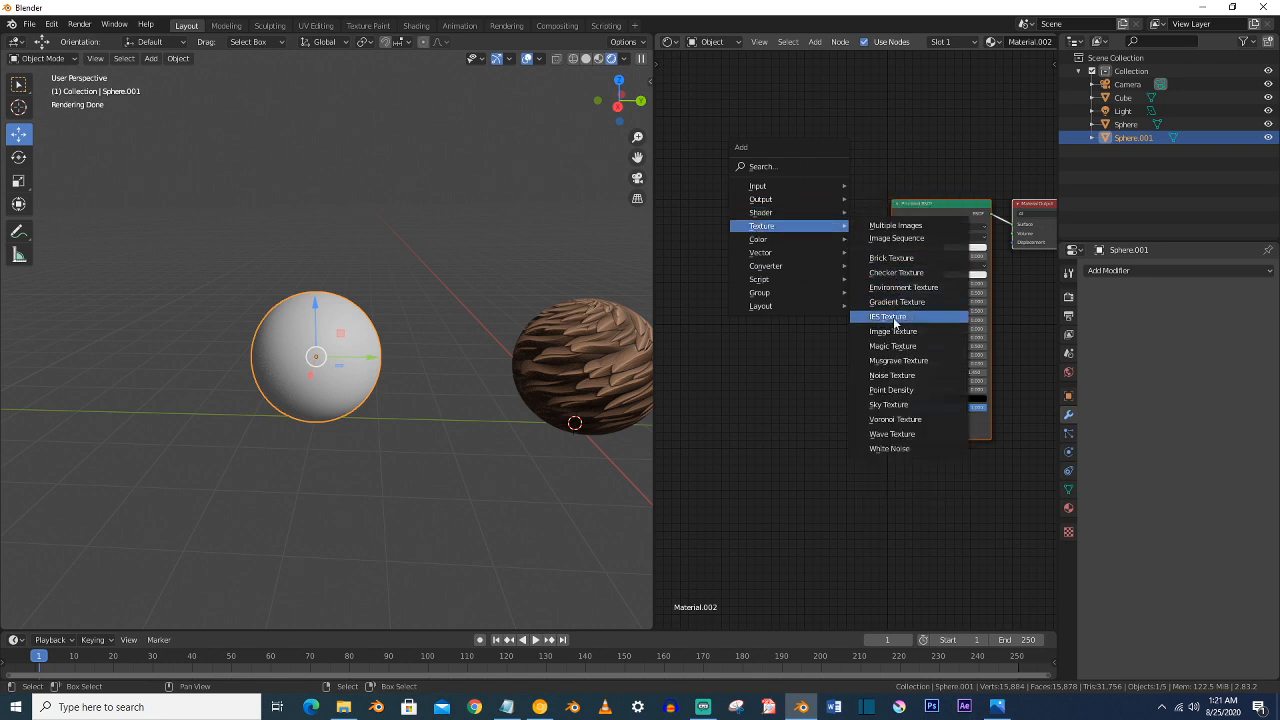
{"action": "left_click", "coordinate": [893, 331]}
{"action": "left_click", "coordinate": [753, 208]}
- Duplicate the white sphere's Image Texture node three times and arrange the copies in a column below it
{"action": "key", "text": "shift+d"}
{"action": "left_click", "coordinate": [730, 322]}
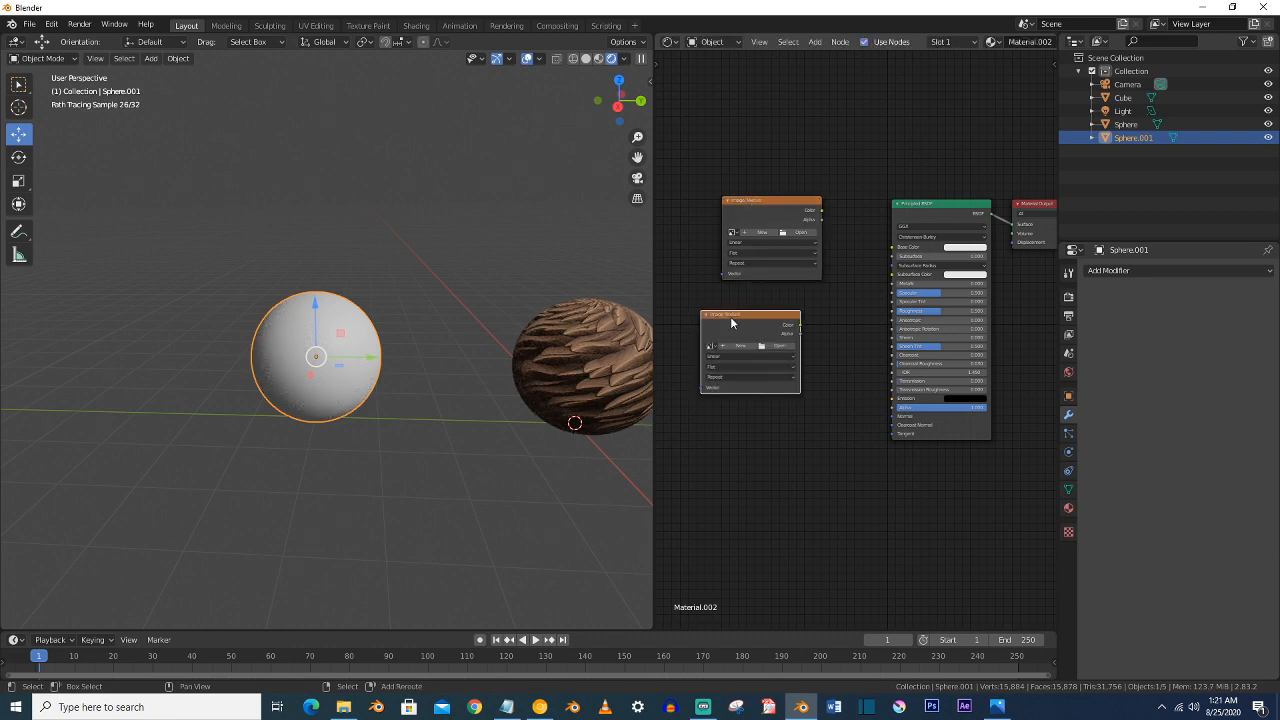
{"action": "key", "text": "shift+d"}
{"action": "left_click", "coordinate": [727, 465]}
{"action": "key", "text": "shift+d"}
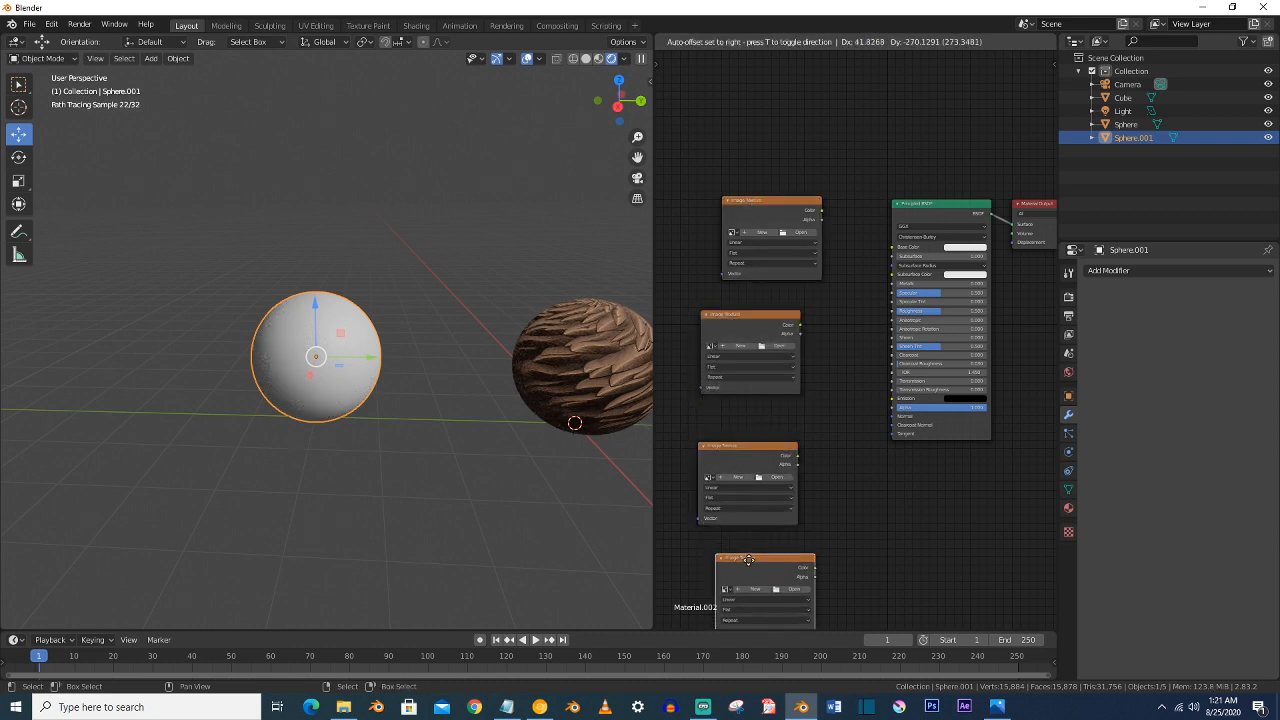
{"action": "left_click", "coordinate": [744, 576]}
- Set the color space of the fur sphere's ambient occlusion, normal and height textures to Non-Color and check the sphere
{"action": "left_click", "coordinate": [618, 367]}
{"action": "middle_click_drag", "start_coordinate": [768, 350], "coordinate": [822, 259]}
{"action": "scroll", "coordinate": [822, 262], "scroll_direction": "up", "scroll_amount": 5}
{"action": "middle_click_drag", "start_coordinate": [812, 316], "coordinate": [853, 298]}
{"action": "left_click", "coordinate": [805, 357]}
{"action": "left_click", "coordinate": [812, 409]}
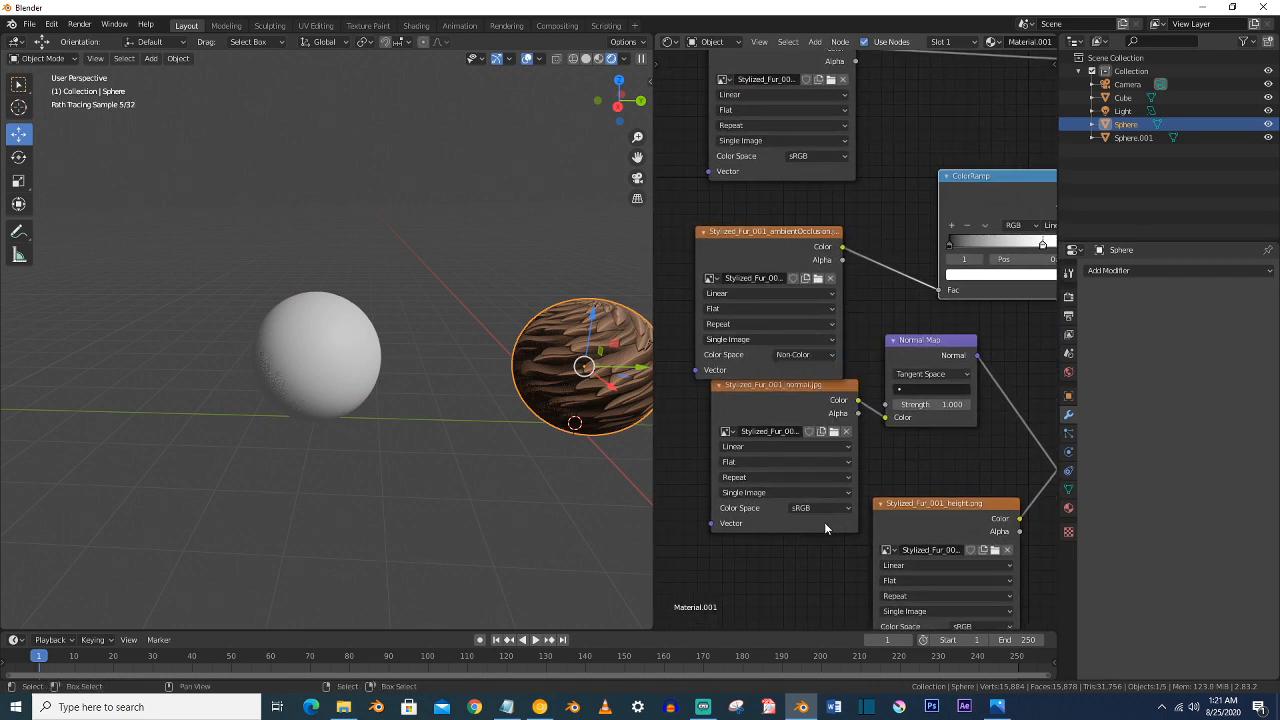
{"action": "left_click", "coordinate": [822, 509]}
{"action": "left_click", "coordinate": [832, 576]}
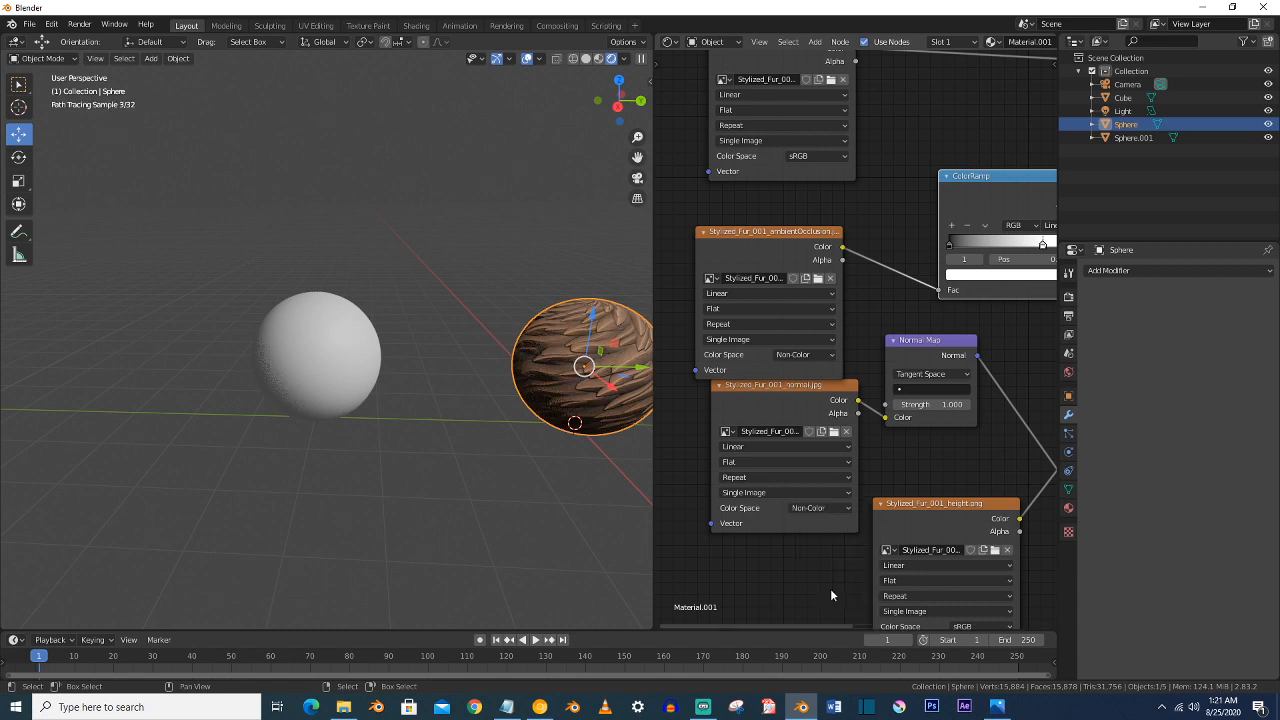
{"action": "middle_click_drag", "start_coordinate": [806, 566], "coordinate": [765, 470]}
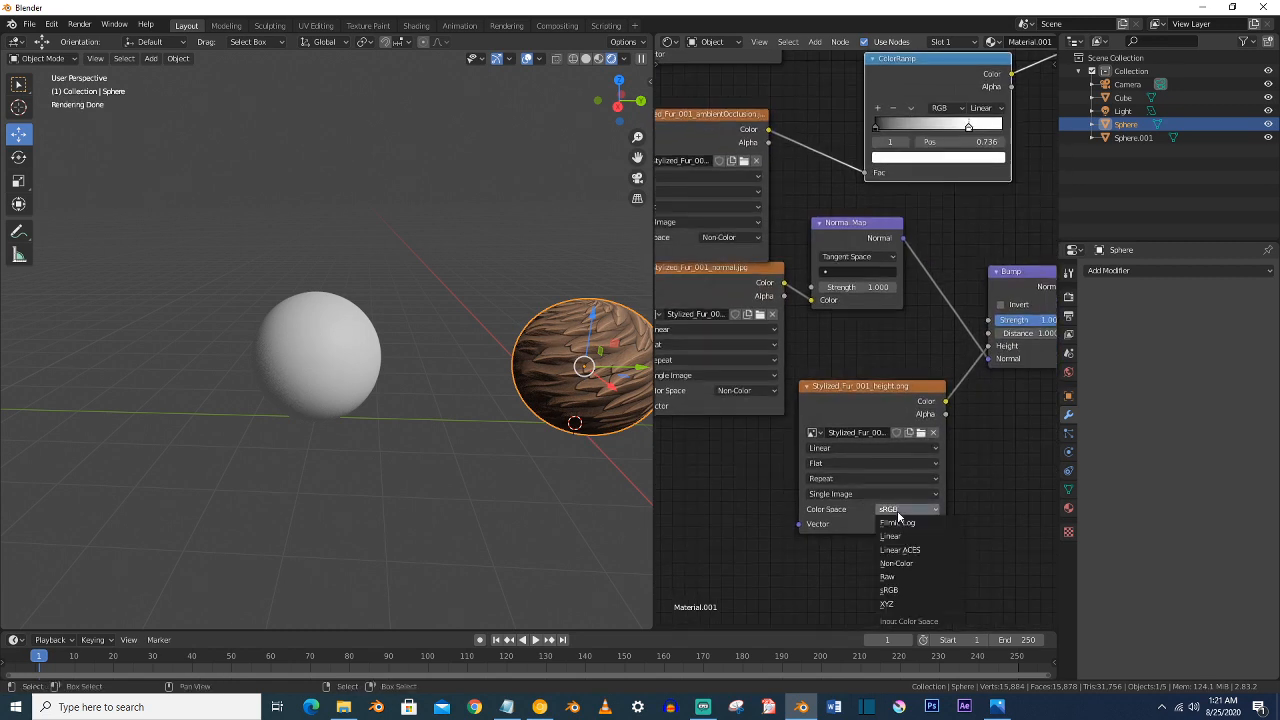
{"action": "left_click", "coordinate": [905, 563]}
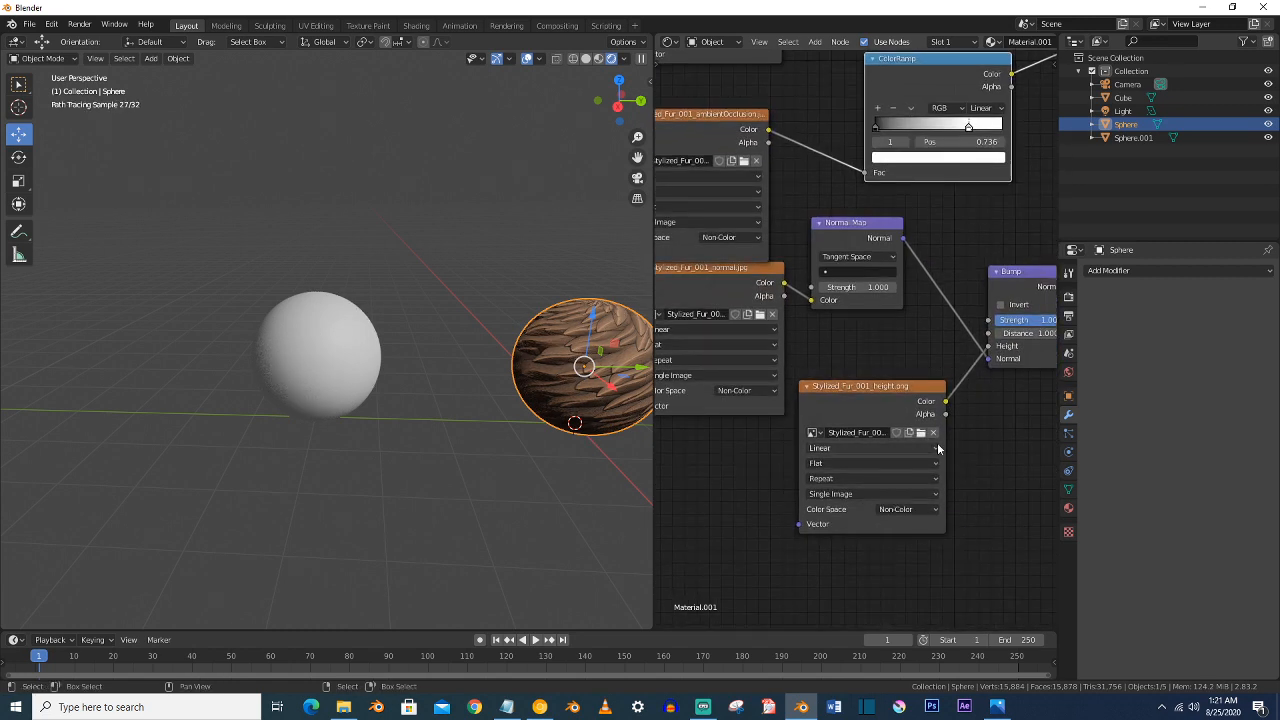
{"action": "scroll", "coordinate": [934, 457], "scroll_direction": "down", "scroll_amount": 2}
{"action": "middle_click_drag", "start_coordinate": [508, 461], "coordinate": [266, 449], "text": "shift"}
{"action": "scroll", "coordinate": [405, 400], "scroll_direction": "up", "scroll_amount": 4}
{"action": "scroll", "coordinate": [405, 400], "scroll_direction": "down", "scroll_amount": 4}
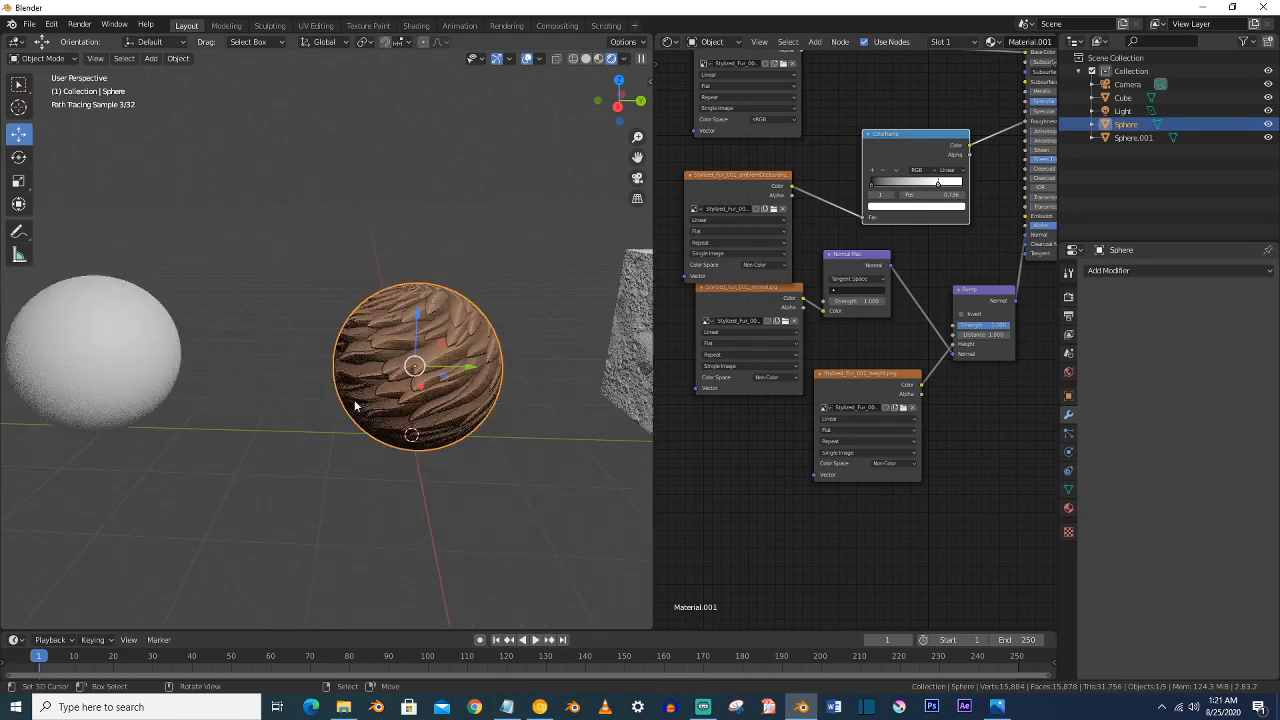
- Load Fabric_Mesh_002_basecolor.jpg from Downloads\map-2 into the white sphere's top Image Texture node and connect its Color to Base Color
{"action": "left_click", "coordinate": [110, 375]}
{"action": "middle_click_drag", "start_coordinate": [164, 403], "coordinate": [416, 396], "text": "shift"}
{"action": "scroll", "coordinate": [860, 440], "scroll_direction": "up", "scroll_amount": 5}
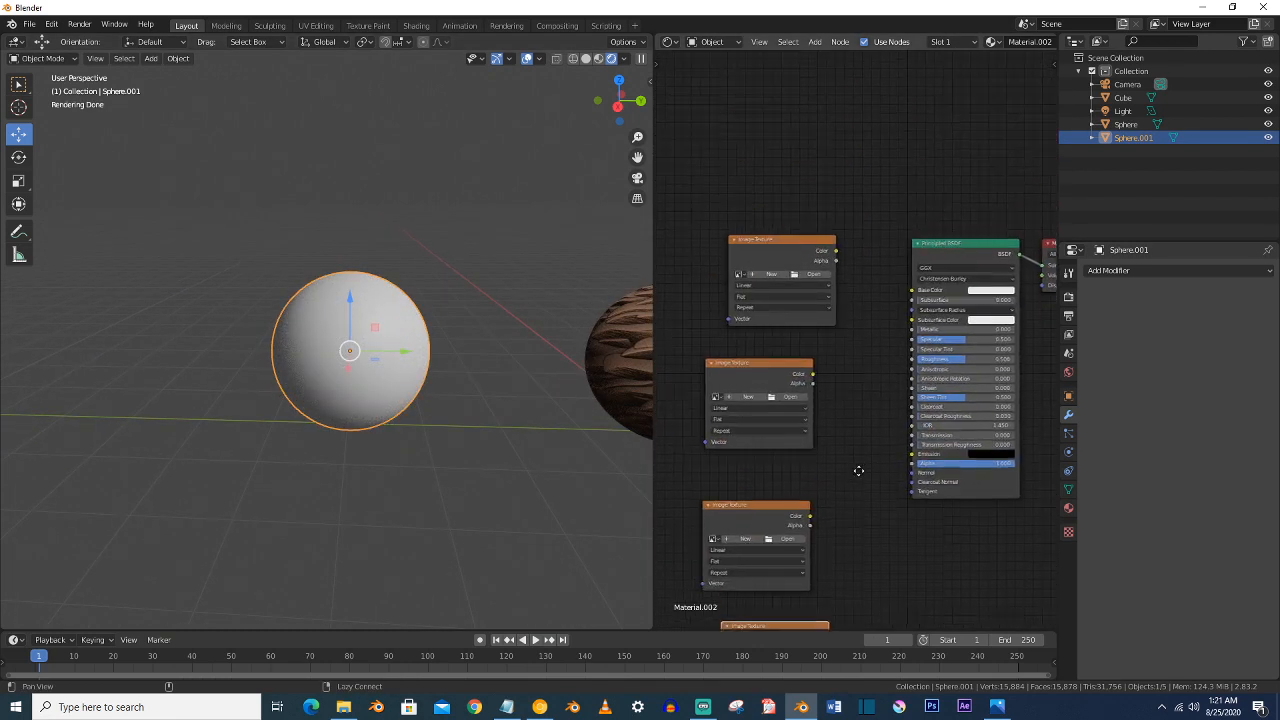
{"action": "left_click", "coordinate": [794, 268]}
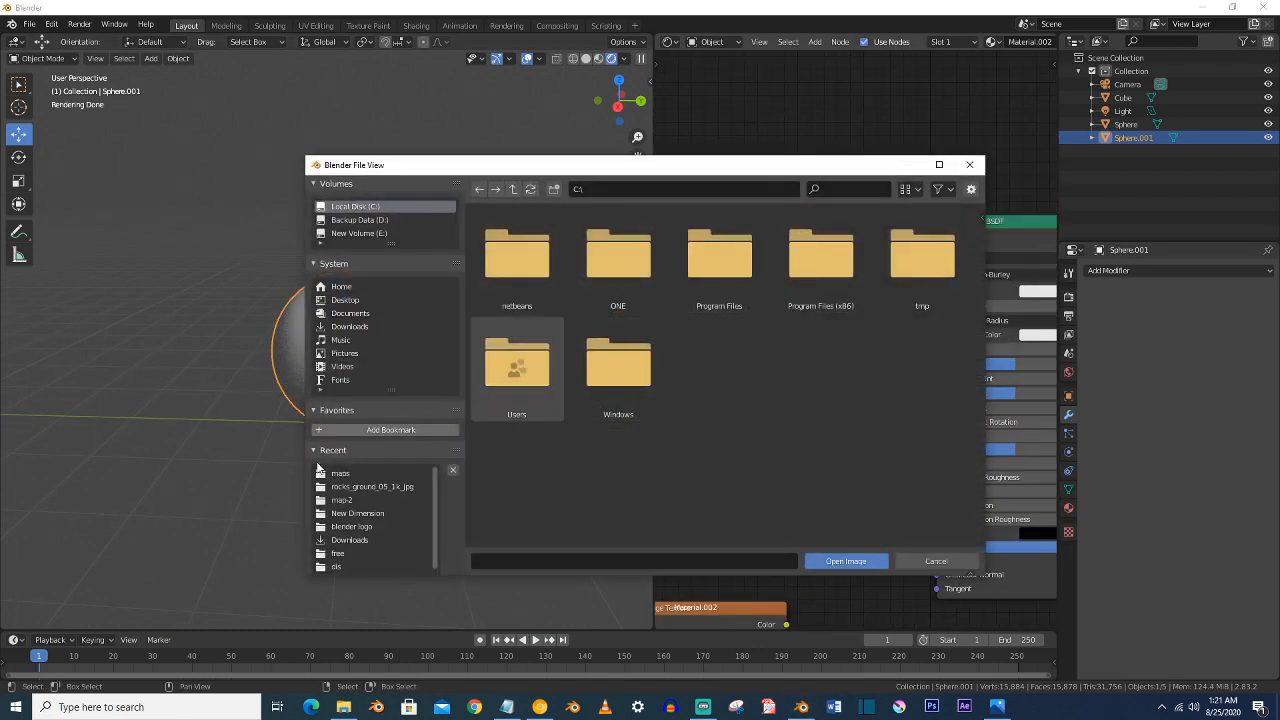
{"action": "left_click", "coordinate": [358, 540]}
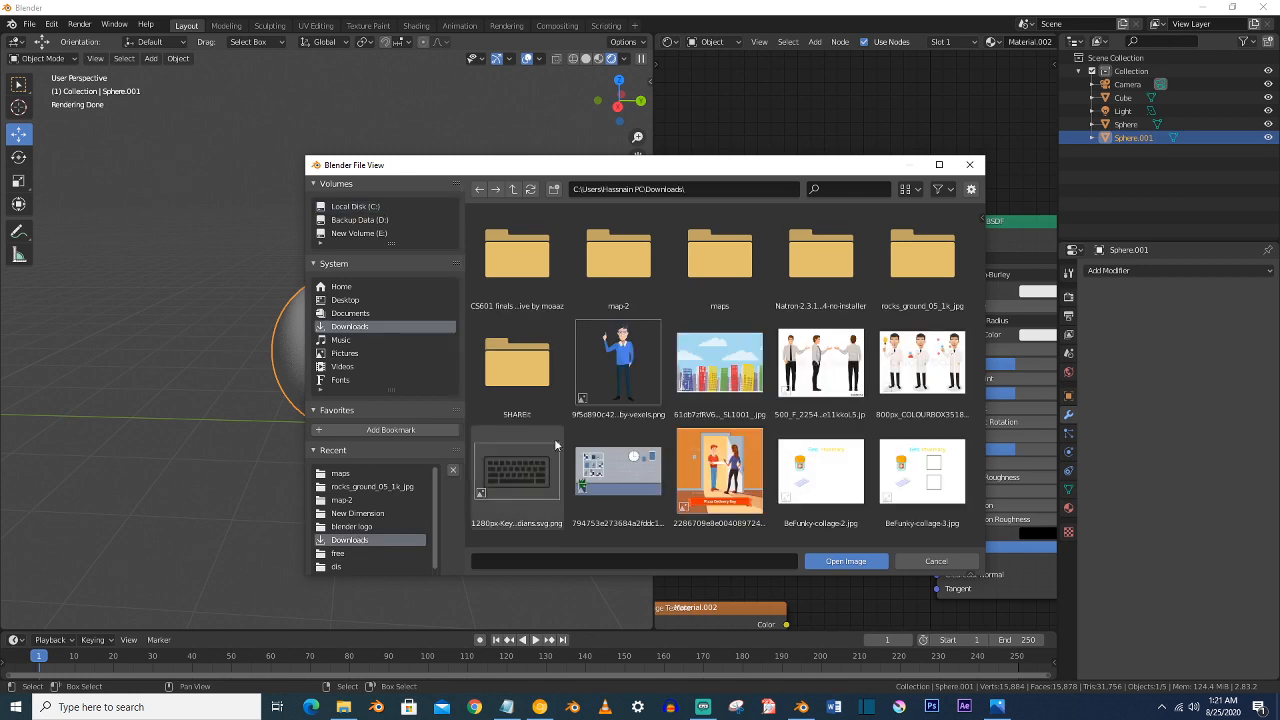
{"action": "double_click", "coordinate": [612, 298]}
{"action": "double_click", "coordinate": [523, 254]}
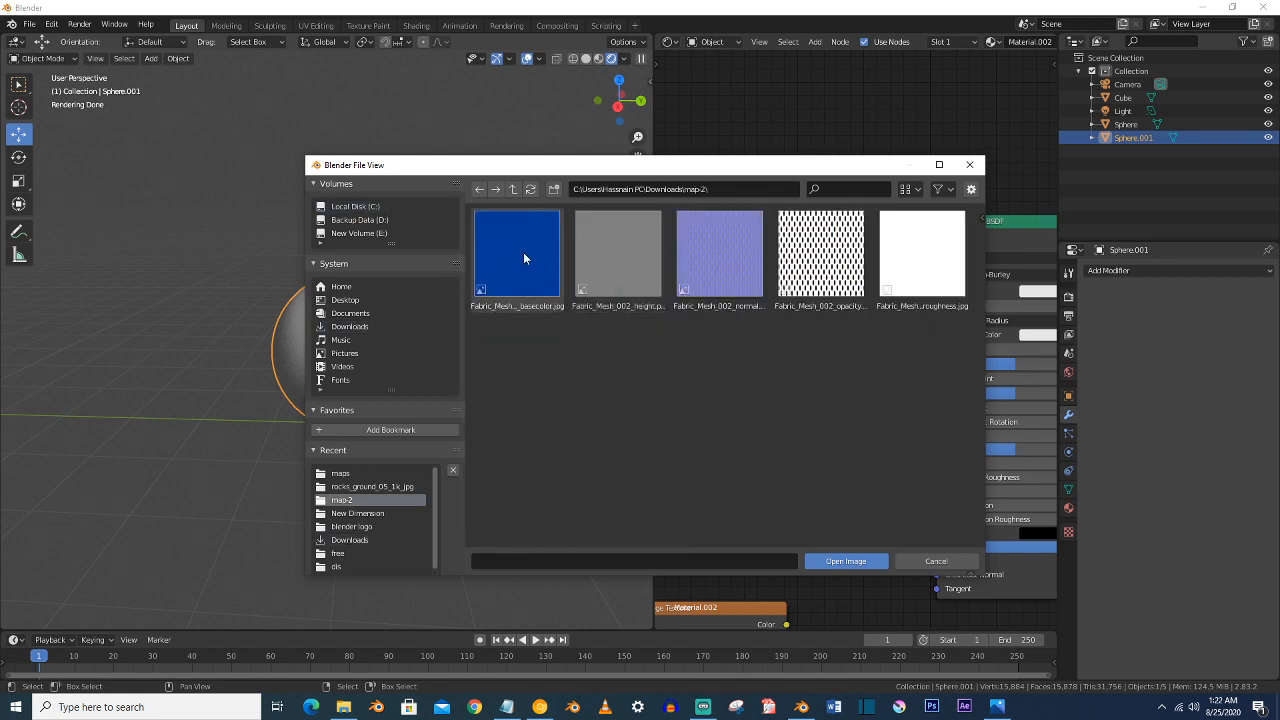
{"action": "left_click_drag", "start_coordinate": [831, 236], "coordinate": [838, 245]}
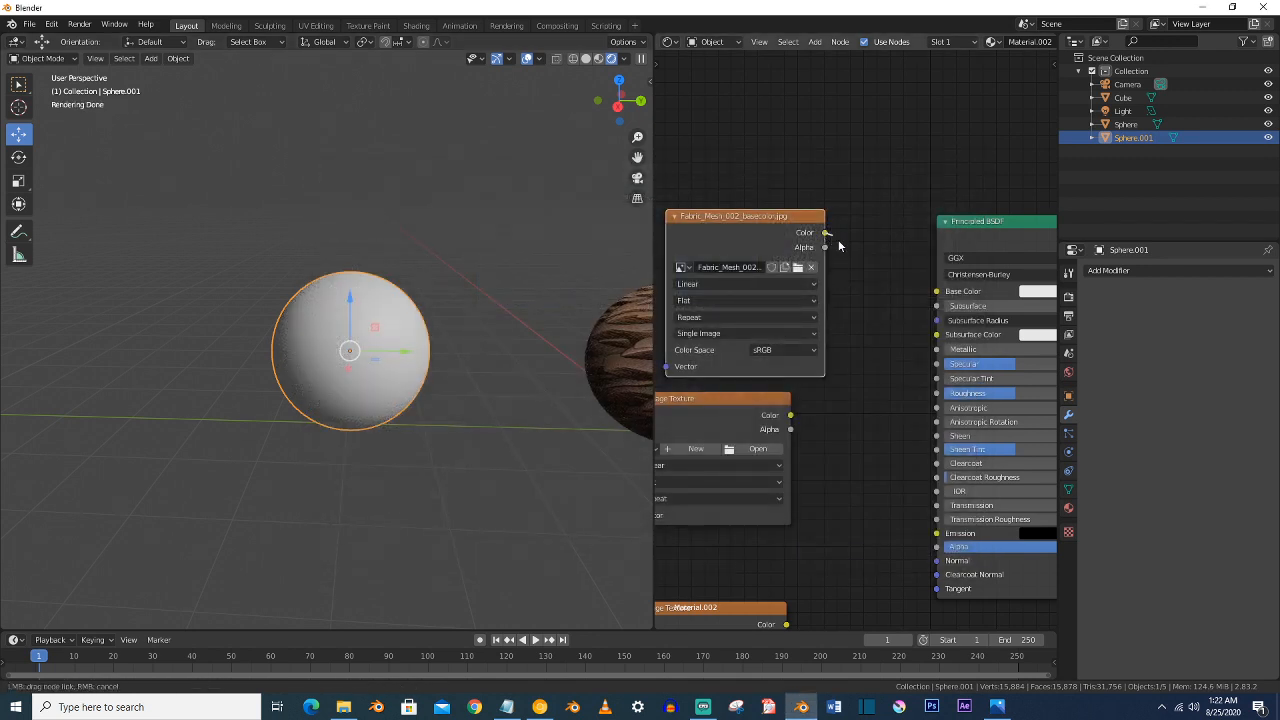
{"action": "left_click_drag", "start_coordinate": [923, 290], "coordinate": [936, 291]}
{"action": "scroll", "coordinate": [540, 337], "scroll_direction": "up", "scroll_amount": 3}
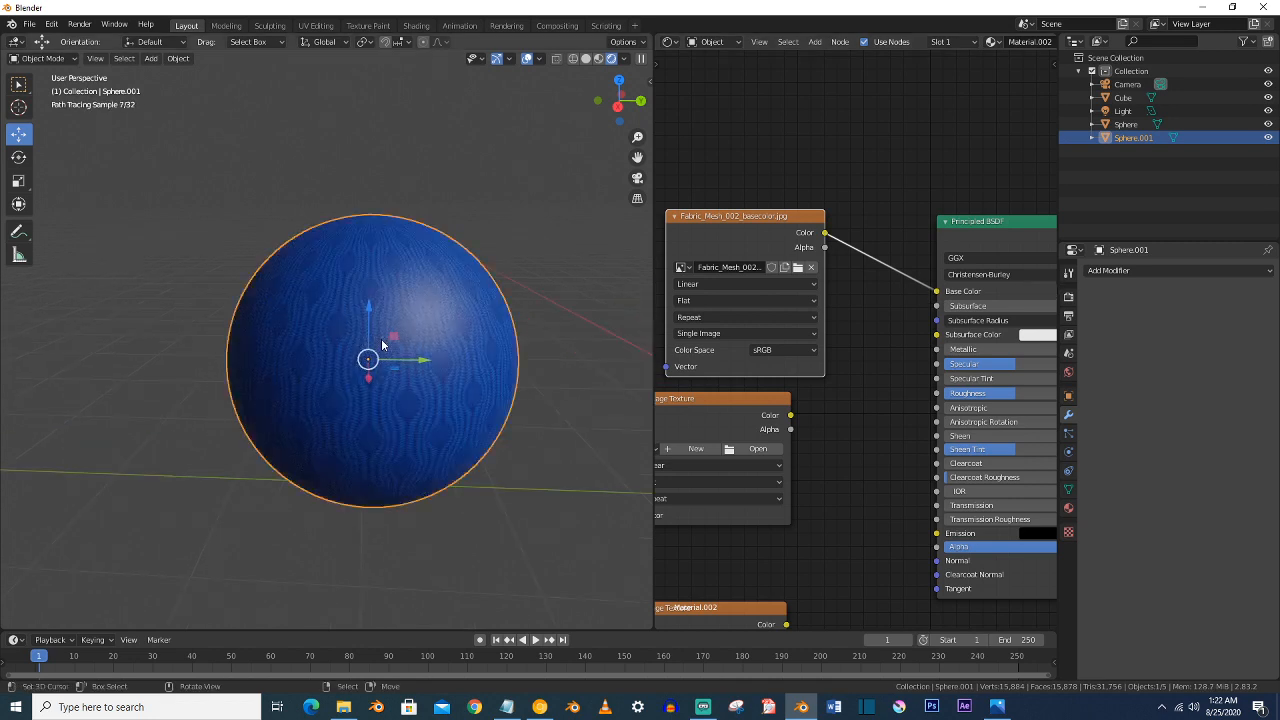
- Load Fabric_Mesh_002_roughness.jpg from Downloads\map-2 into the second Image Texture node and connect its Color to Roughness
{"action": "left_click", "coordinate": [757, 451]}
{"action": "left_click", "coordinate": [362, 541]}
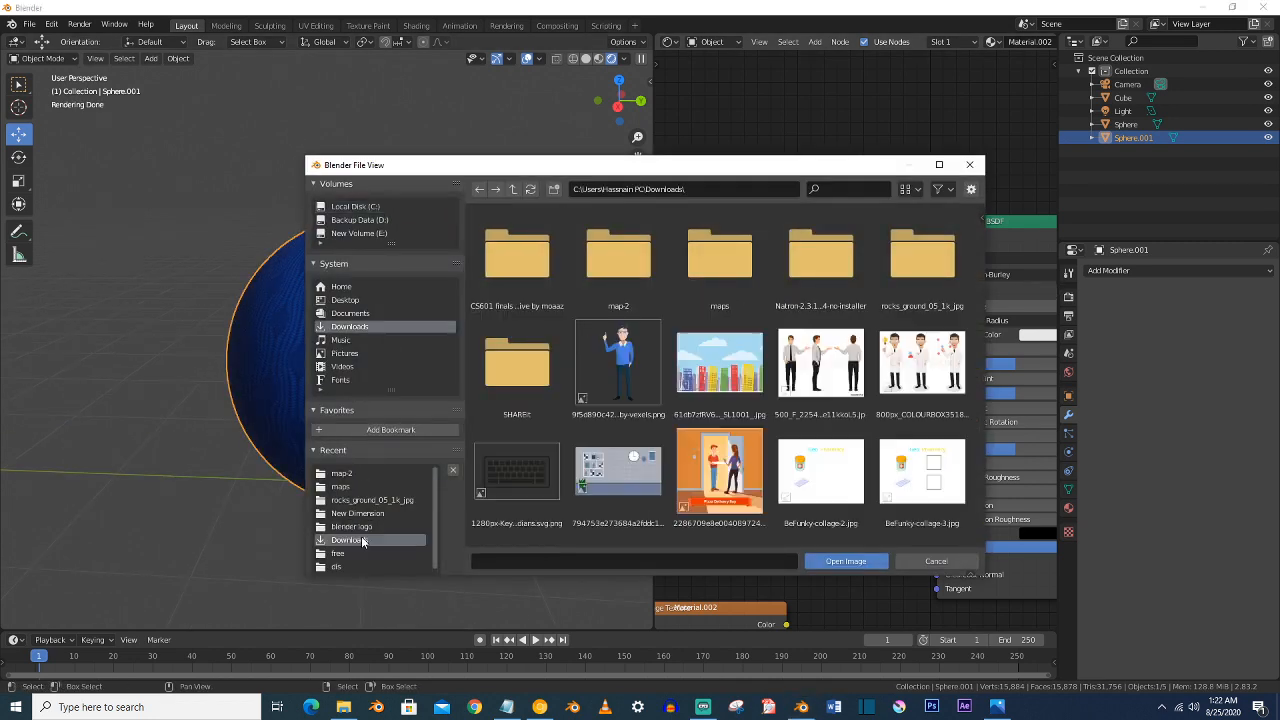
{"action": "double_click", "coordinate": [630, 279]}
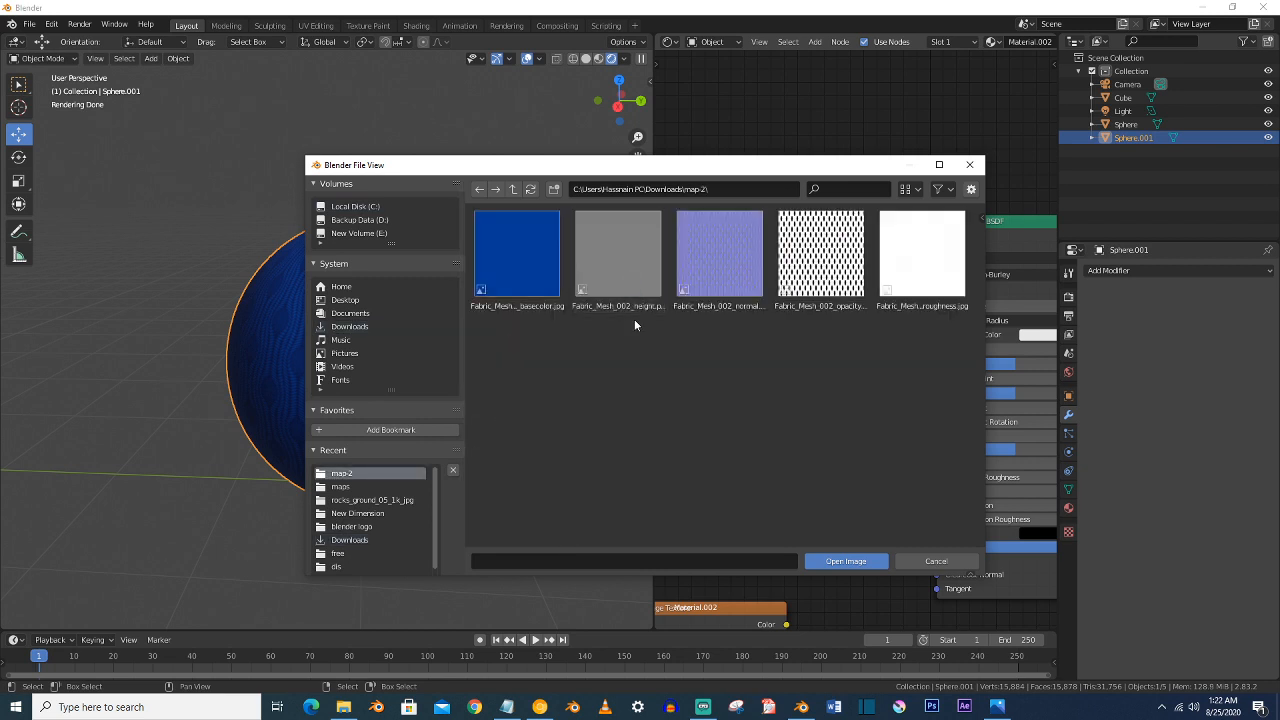
{"action": "double_click", "coordinate": [910, 289]}
{"action": "left_click", "coordinate": [808, 413]}
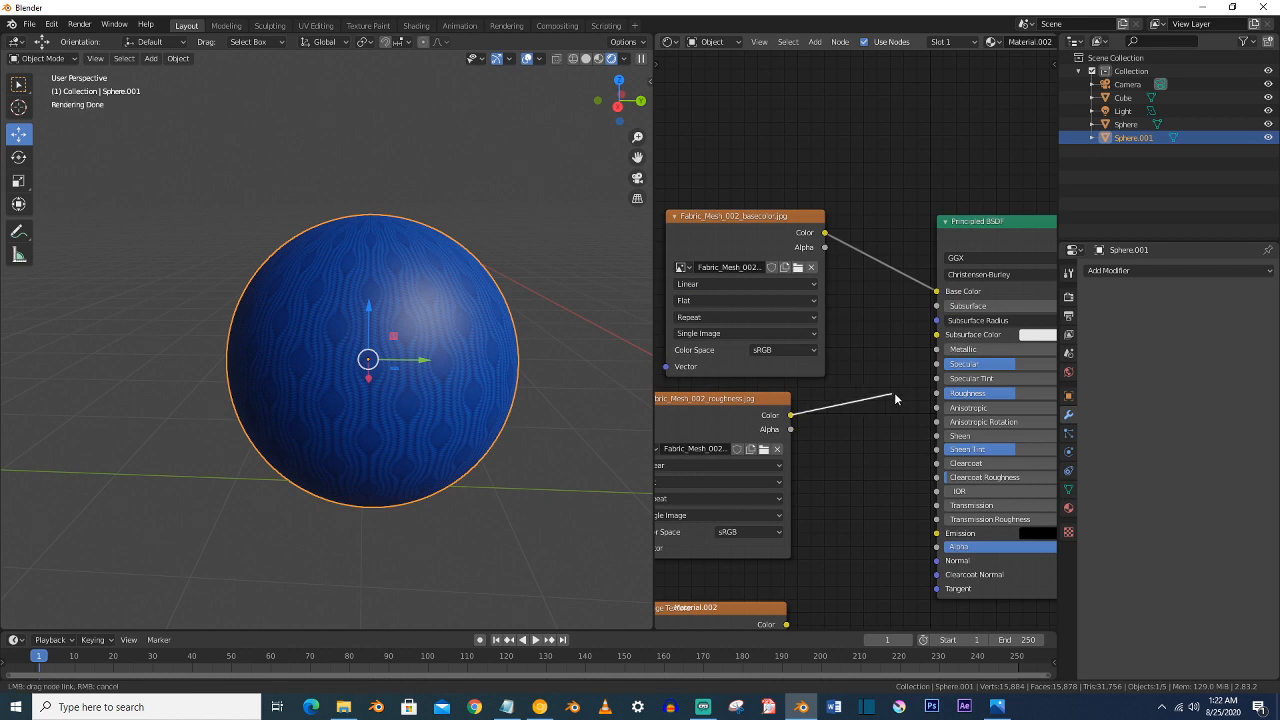
{"action": "left_click_drag", "start_coordinate": [937, 398], "coordinate": [937, 396]}
- Set the color space of the fabric roughness texture to Non-Color
{"action": "middle_click_drag", "start_coordinate": [829, 507], "coordinate": [883, 386]}
{"action": "left_click", "coordinate": [804, 408]}
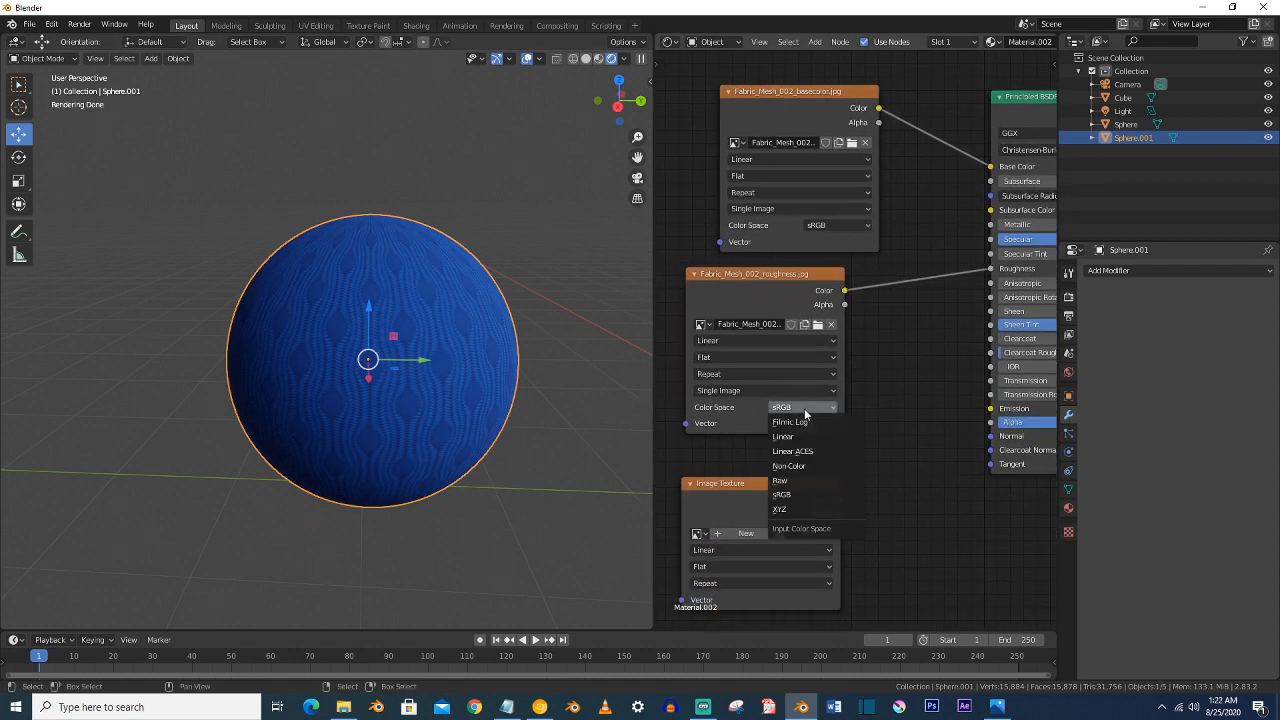
{"action": "left_click", "coordinate": [800, 466]}
- Load the Fabric_Mesh_002_normal.jpg map from Downloads\map-2 into the third Image Texture node and reposition the node below the roughness texture
{"action": "left_click_drag", "start_coordinate": [784, 512], "coordinate": [784, 478]}
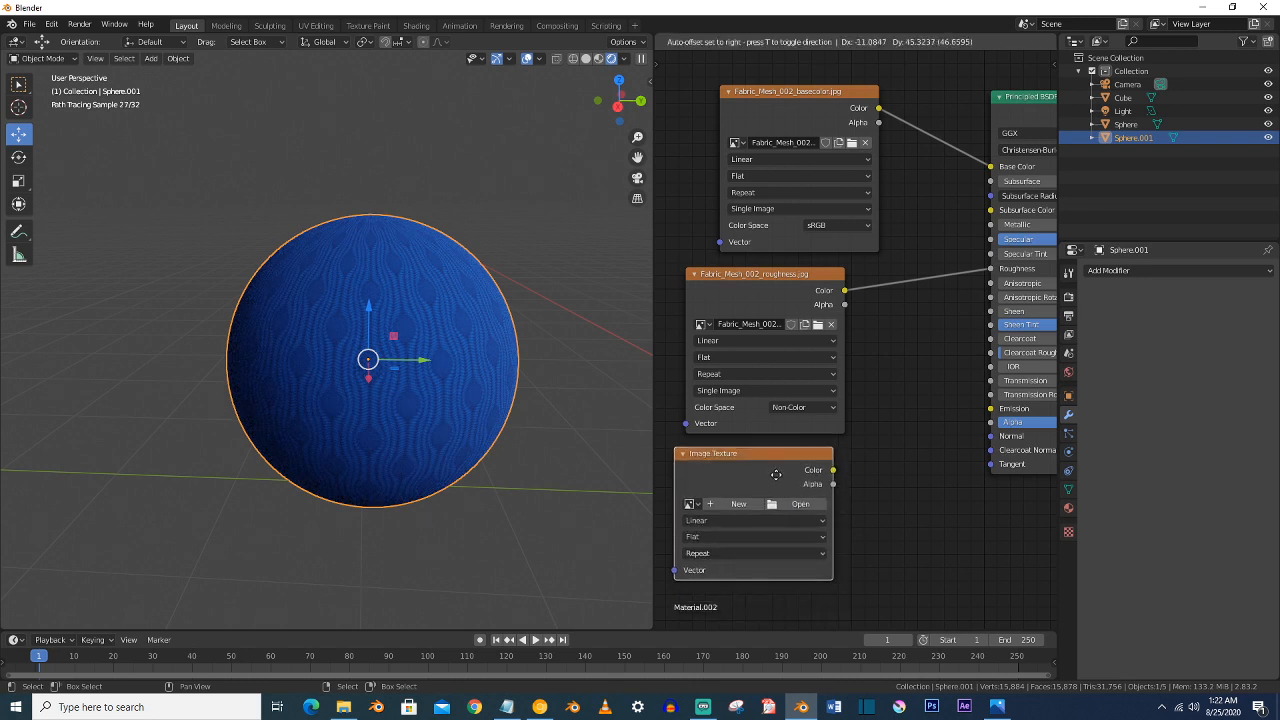
{"action": "left_click", "coordinate": [808, 499]}
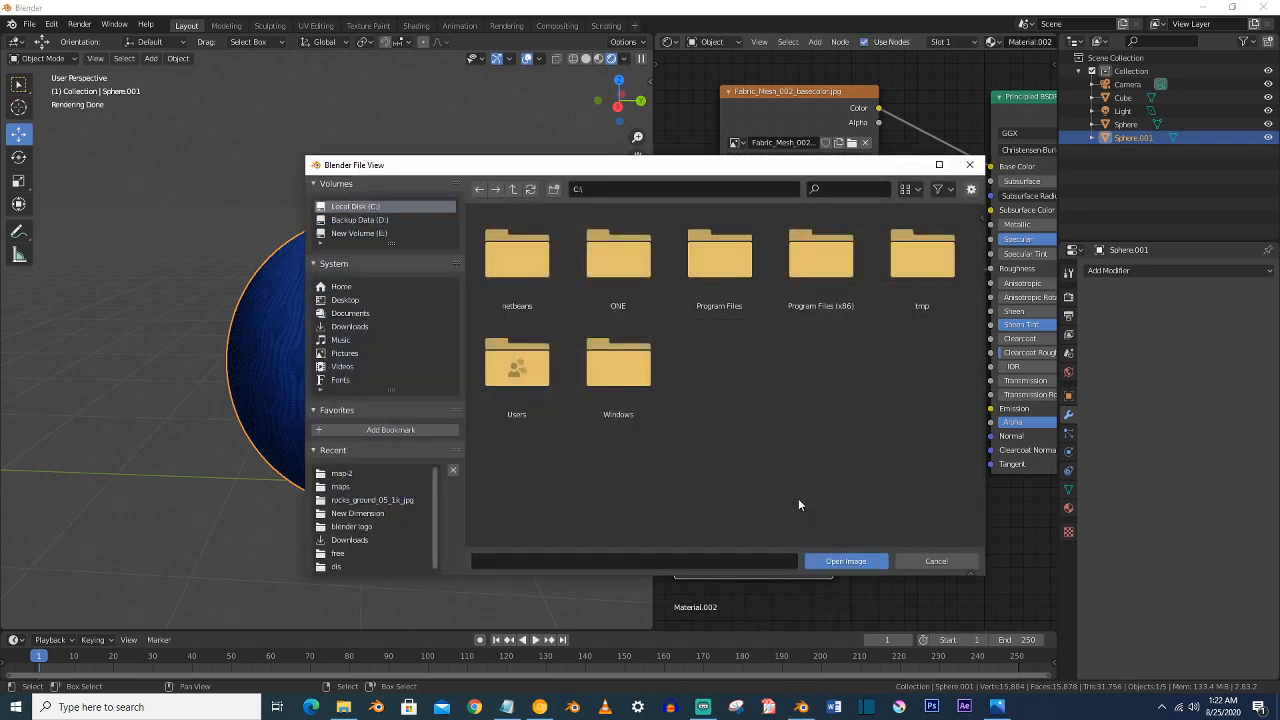
{"action": "left_click", "coordinate": [364, 541]}
{"action": "double_click", "coordinate": [598, 300]}
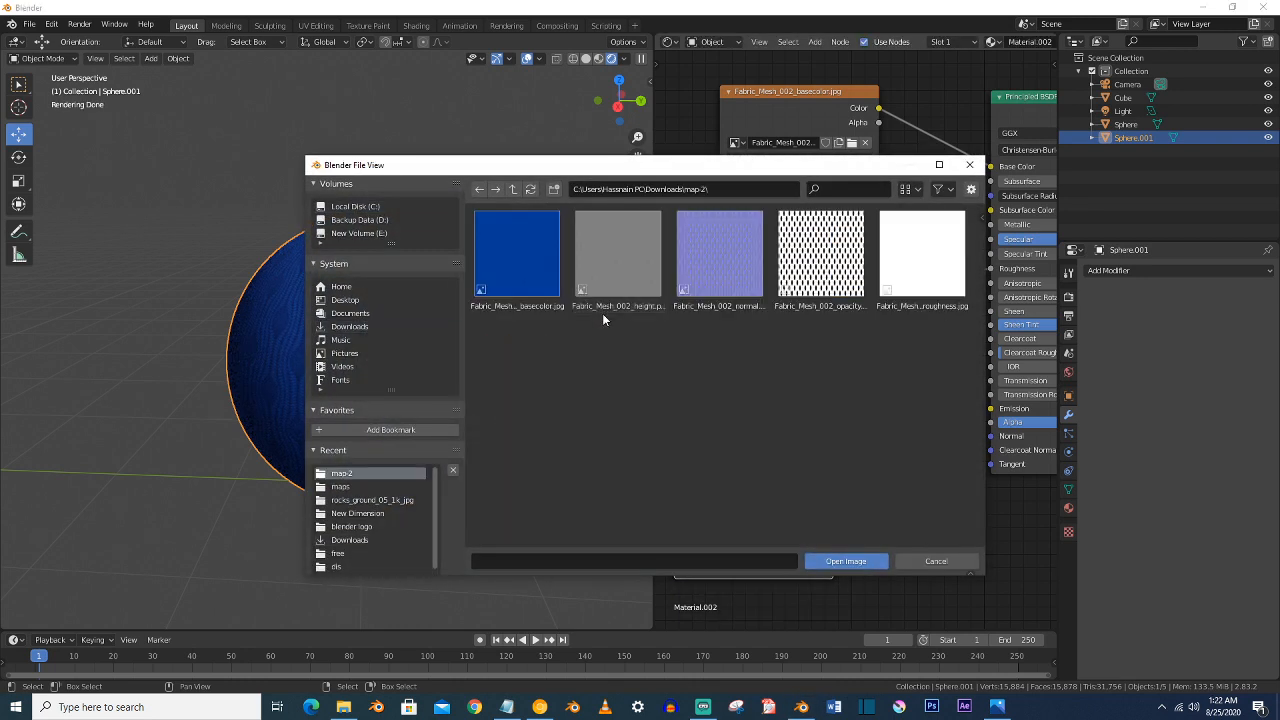
{"action": "double_click", "coordinate": [734, 265]}
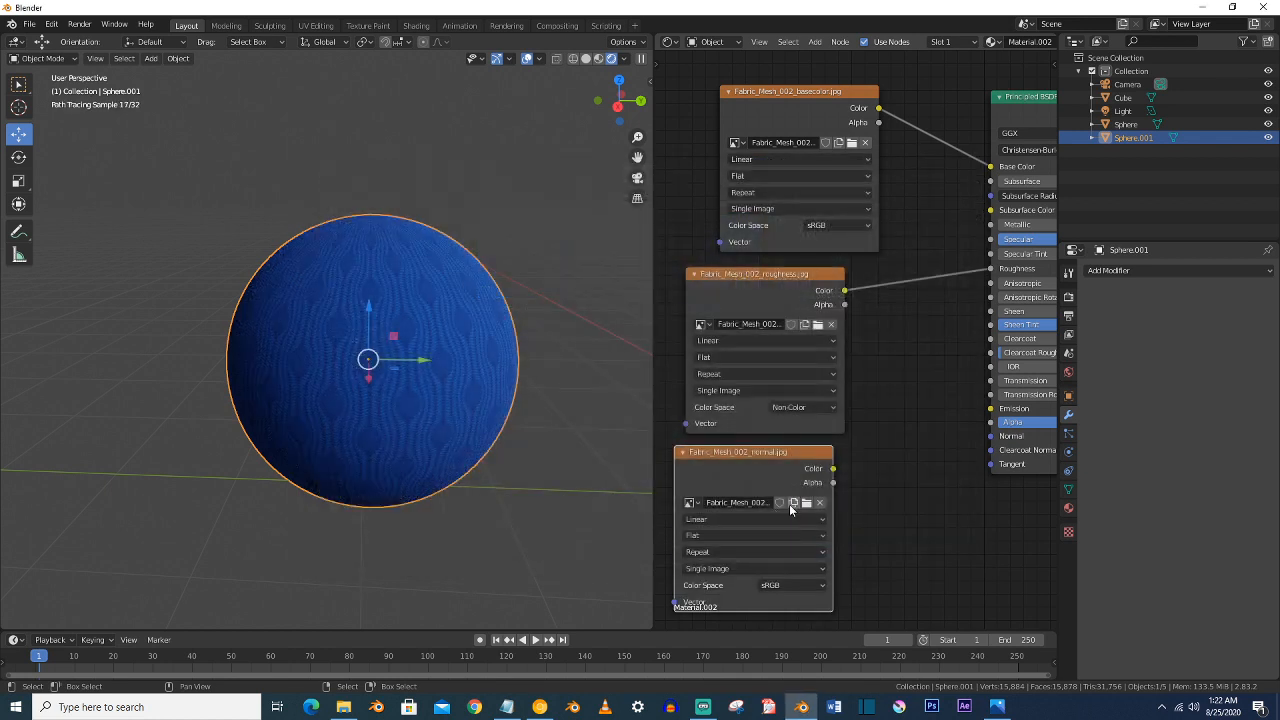
{"action": "left_click_drag", "start_coordinate": [760, 476], "coordinate": [757, 495]}
- Add a Normal Map node and link it between the fabric normal texture's Color and the Principled BSDF's Normal input
{"action": "key", "text": "shift+a"}
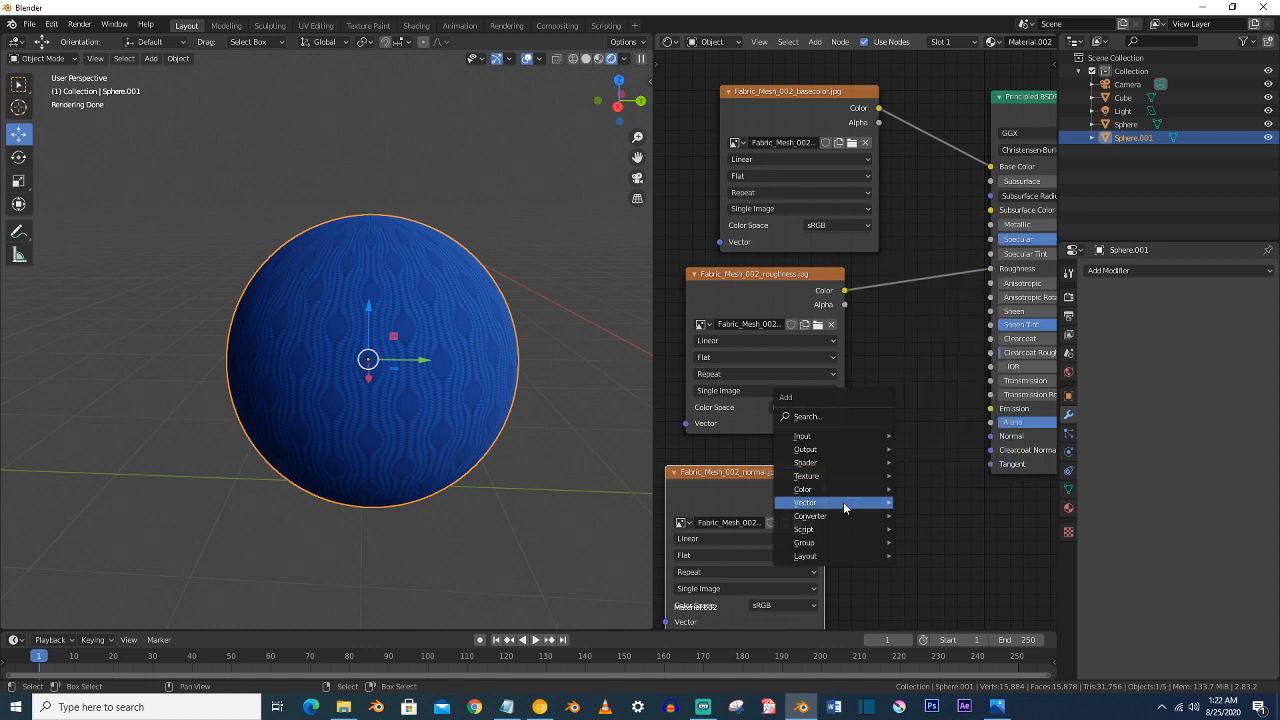
{"action": "mouse_move", "coordinate": [838, 525]}
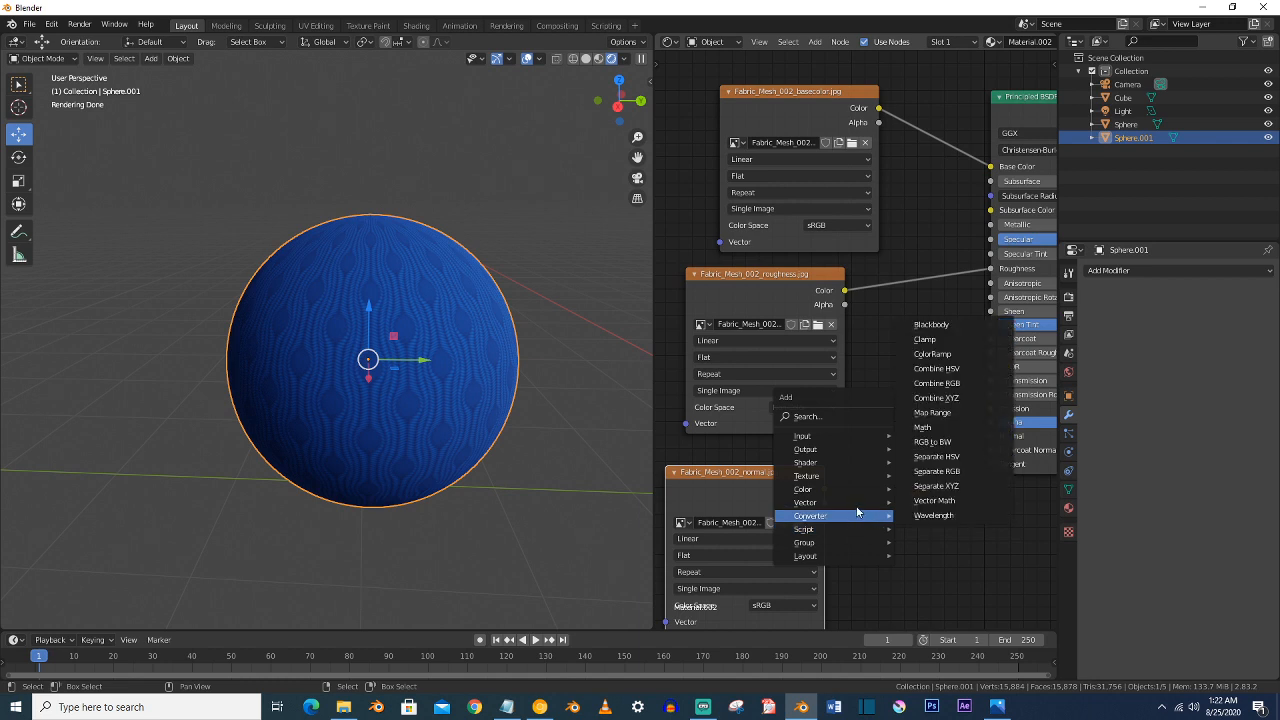
{"action": "mouse_move", "coordinate": [849, 504]}
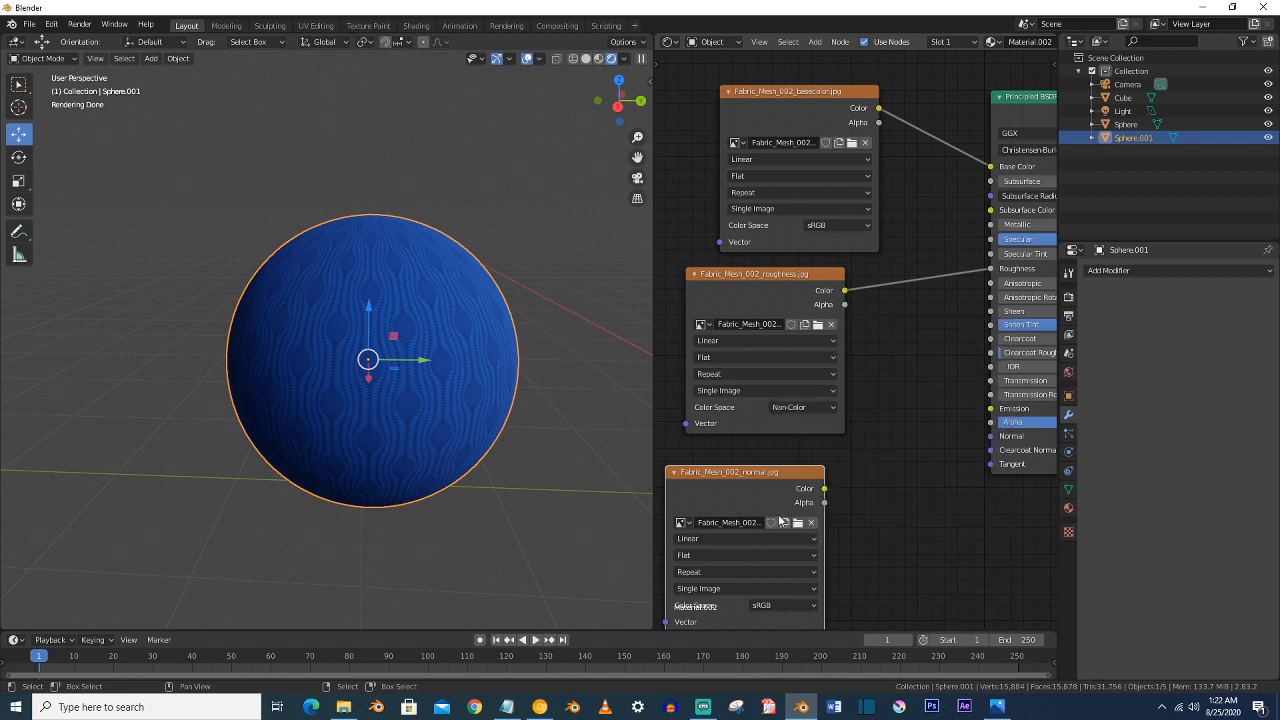
{"action": "key", "text": "shift+a"}
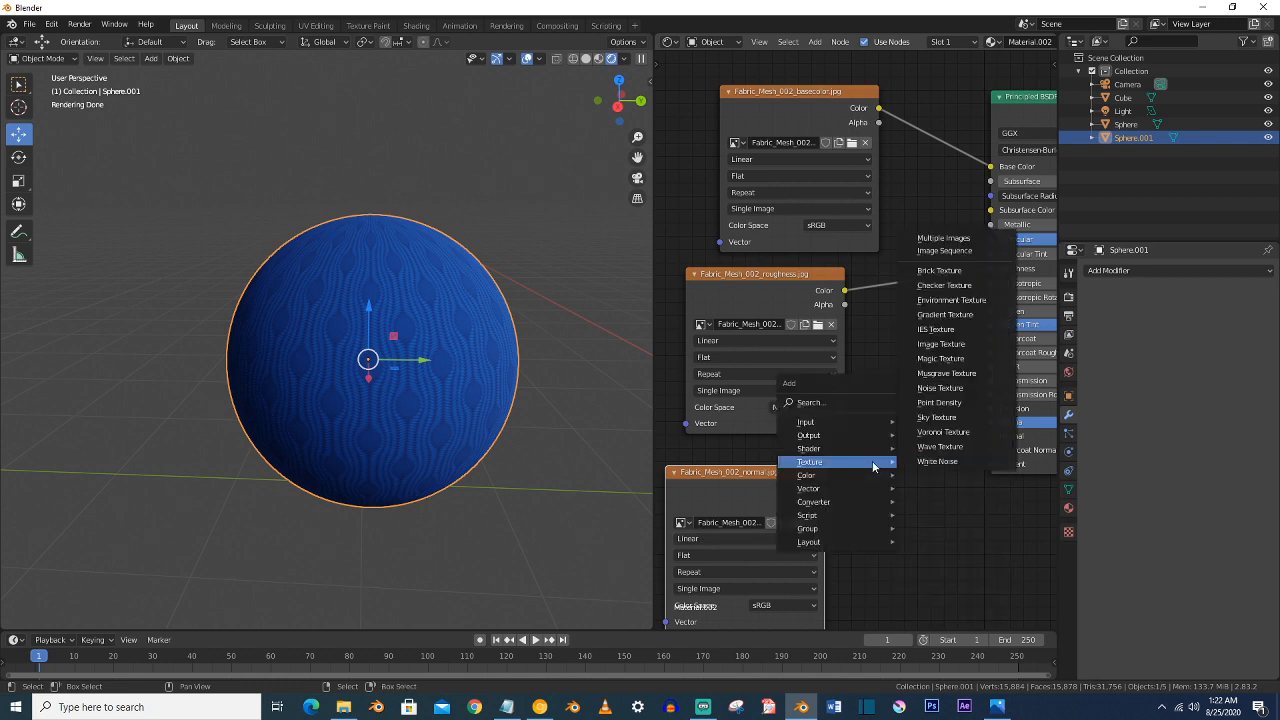
{"action": "left_click", "coordinate": [940, 546]}
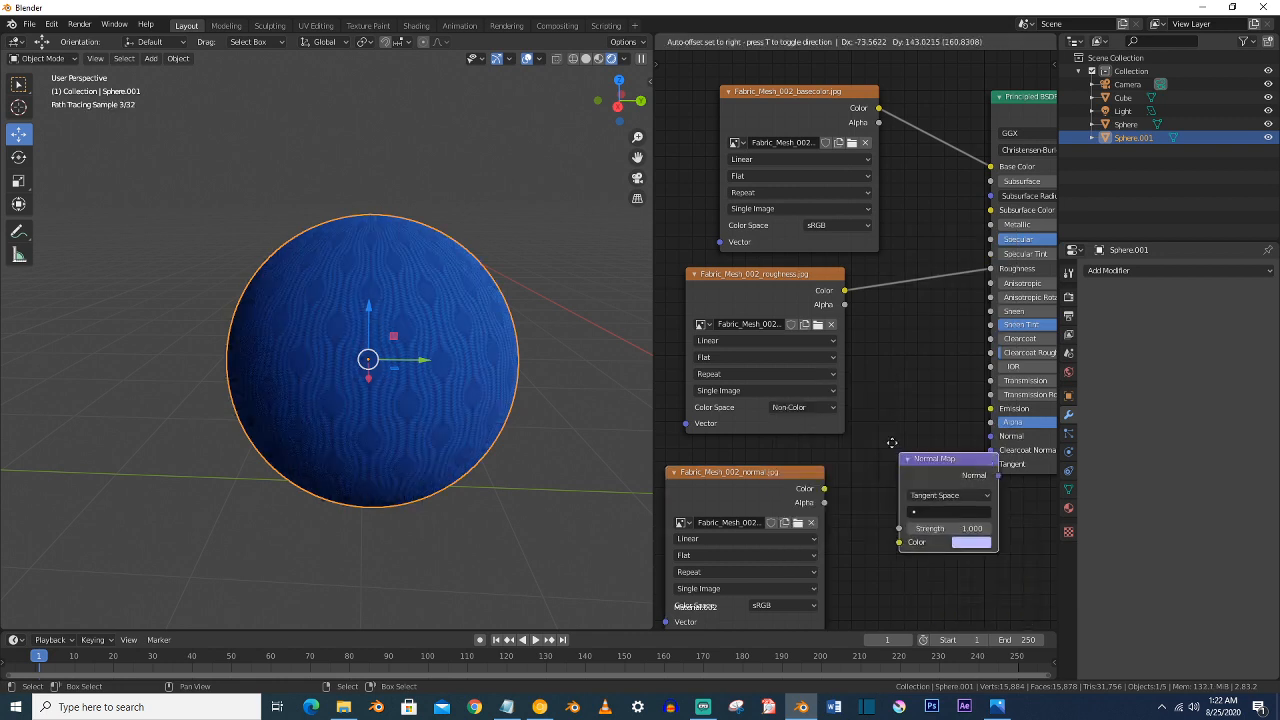
{"action": "left_click", "coordinate": [908, 508]}
{"action": "left_click_drag", "start_coordinate": [824, 488], "coordinate": [873, 521]}
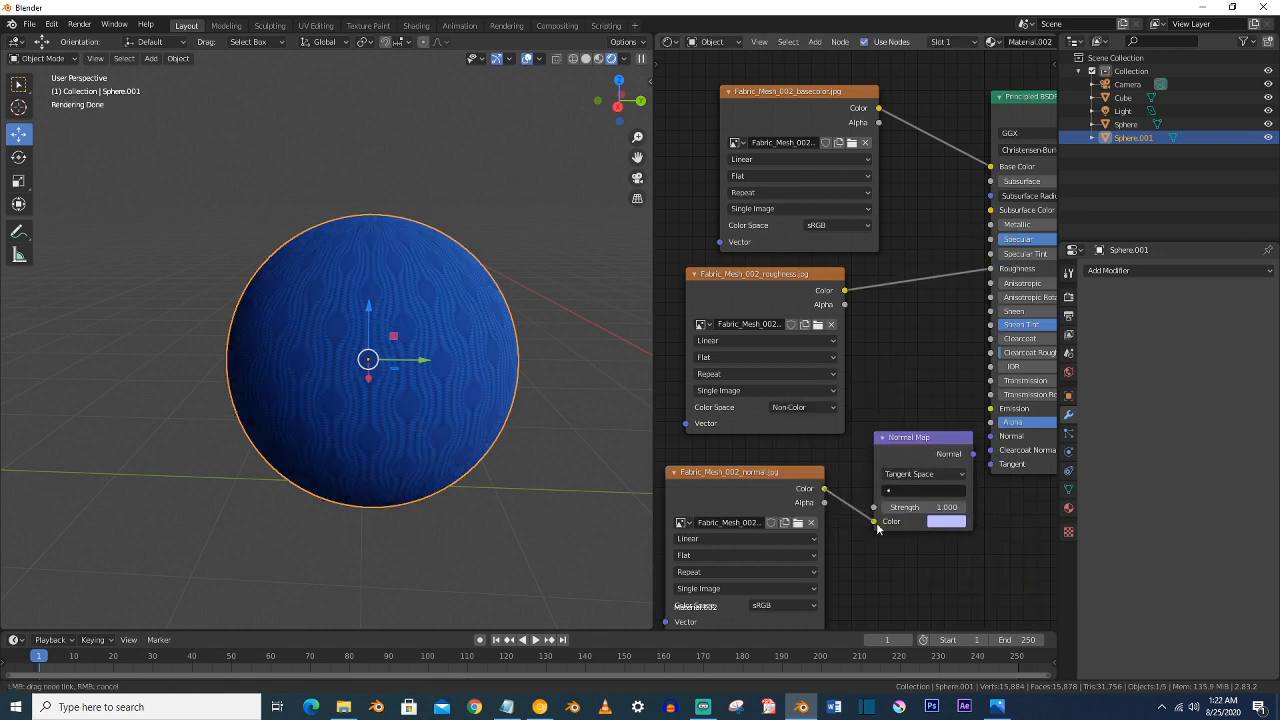
{"action": "mouse_move", "coordinate": [923, 450]}
{"action": "left_mouse_down"}
{"action": "mouse_move", "coordinate": [893, 467]}
{"action": "mouse_move", "coordinate": [990, 436]}
{"action": "left_mouse_up"}
- Examine the normal-mapped fabric surface of the blue sphere from close up and farther away
{"action": "scroll", "coordinate": [464, 431], "scroll_direction": "down", "scroll_amount": 1}
{"action": "mouse_move", "coordinate": [464, 431]}
{"action": "middle_mouse_down"}
{"action": "mouse_move", "coordinate": [409, 423]}
{"action": "mouse_move", "coordinate": [449, 409]}
{"action": "mouse_move", "coordinate": [380, 435]}
{"action": "mouse_move", "coordinate": [457, 411]}
{"action": "mouse_move", "coordinate": [410, 425]}
{"action": "mouse_move", "coordinate": [443, 442]}
{"action": "middle_mouse_up"}
{"action": "scroll", "coordinate": [449, 409], "scroll_direction": "up", "scroll_amount": 2}
{"action": "scroll", "coordinate": [380, 435], "scroll_direction": "down", "scroll_amount": 2}
{"action": "scroll", "coordinate": [457, 411], "scroll_direction": "up", "scroll_amount": 3}
{"action": "scroll", "coordinate": [457, 411], "scroll_direction": "down", "scroll_amount": 3}
{"action": "scroll", "coordinate": [410, 425], "scroll_direction": "up", "scroll_amount": 3}
{"action": "scroll", "coordinate": [408, 425], "scroll_direction": "down", "scroll_amount": 3}
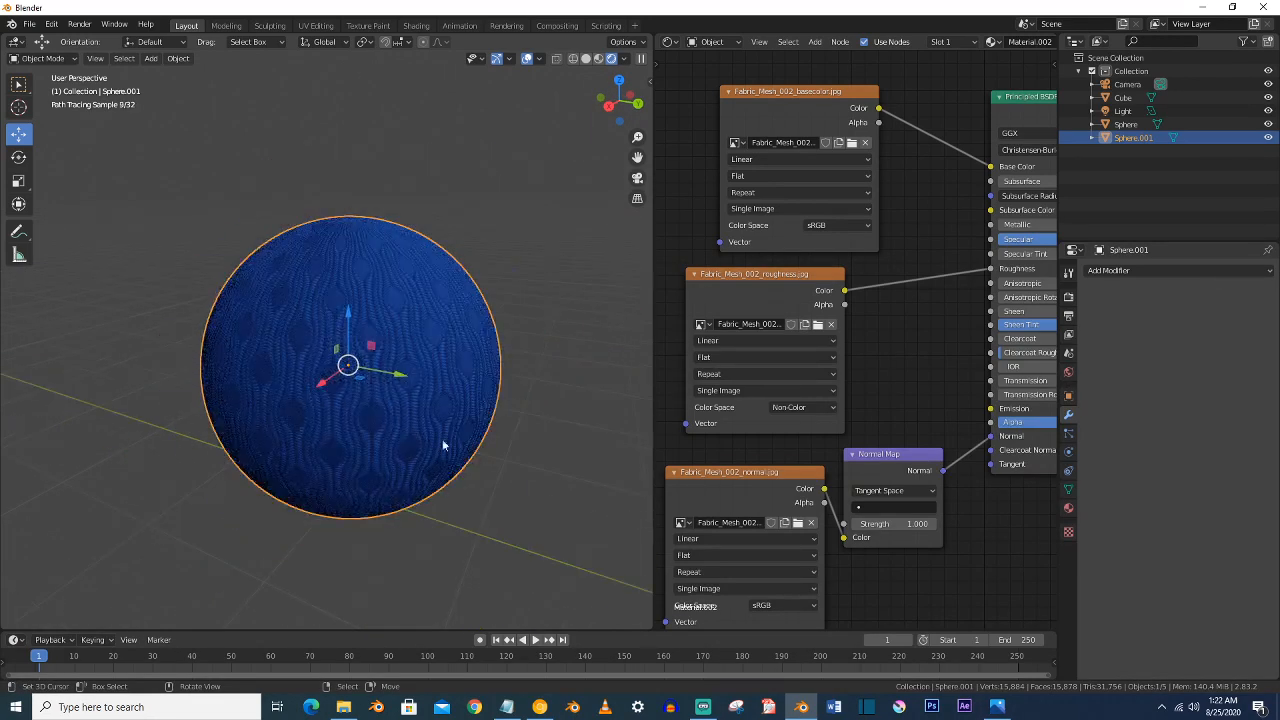
- Move the normal texture and Normal Map nodes aside and insert a Bump node between the Normal Map and the Principled BSDF
{"action": "left_click_drag", "start_coordinate": [703, 475], "coordinate": [615, 501]}
{"action": "left_click_drag", "start_coordinate": [906, 457], "coordinate": [818, 509]}
{"action": "key", "text": "shift+a"}
{"action": "mouse_move", "coordinate": [888, 460]}
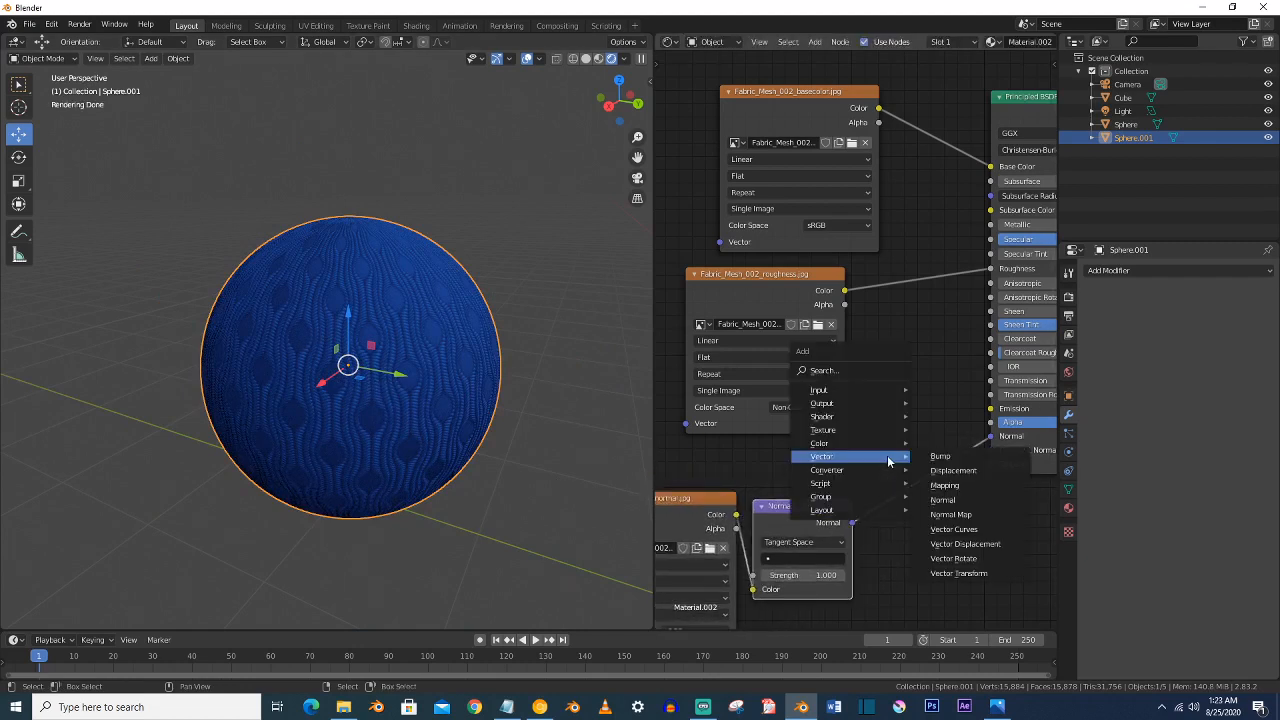
{"action": "left_click", "coordinate": [941, 457]}
{"action": "left_click", "coordinate": [911, 464]}
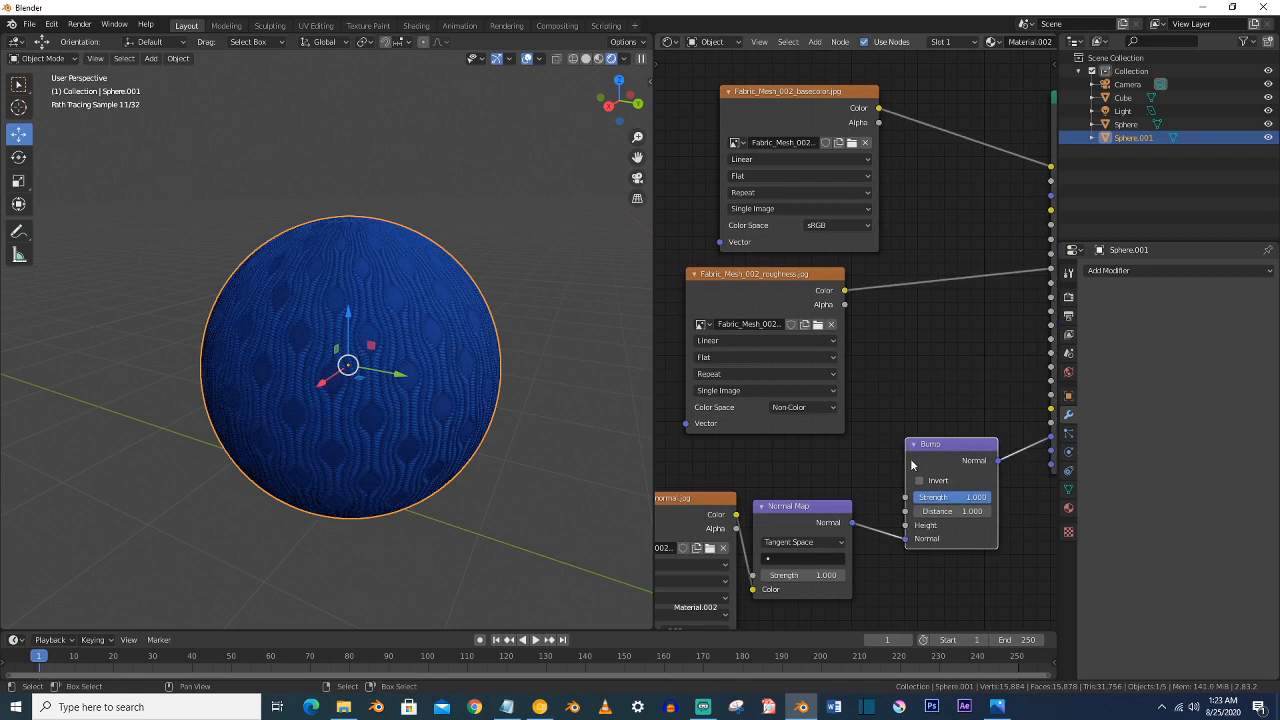
- Load Fabric_Mesh_002_height.png from Downloads\map-2 into the remaining empty Image Texture node
{"action": "scroll", "coordinate": [912, 543], "scroll_direction": "down", "scroll_amount": 3}
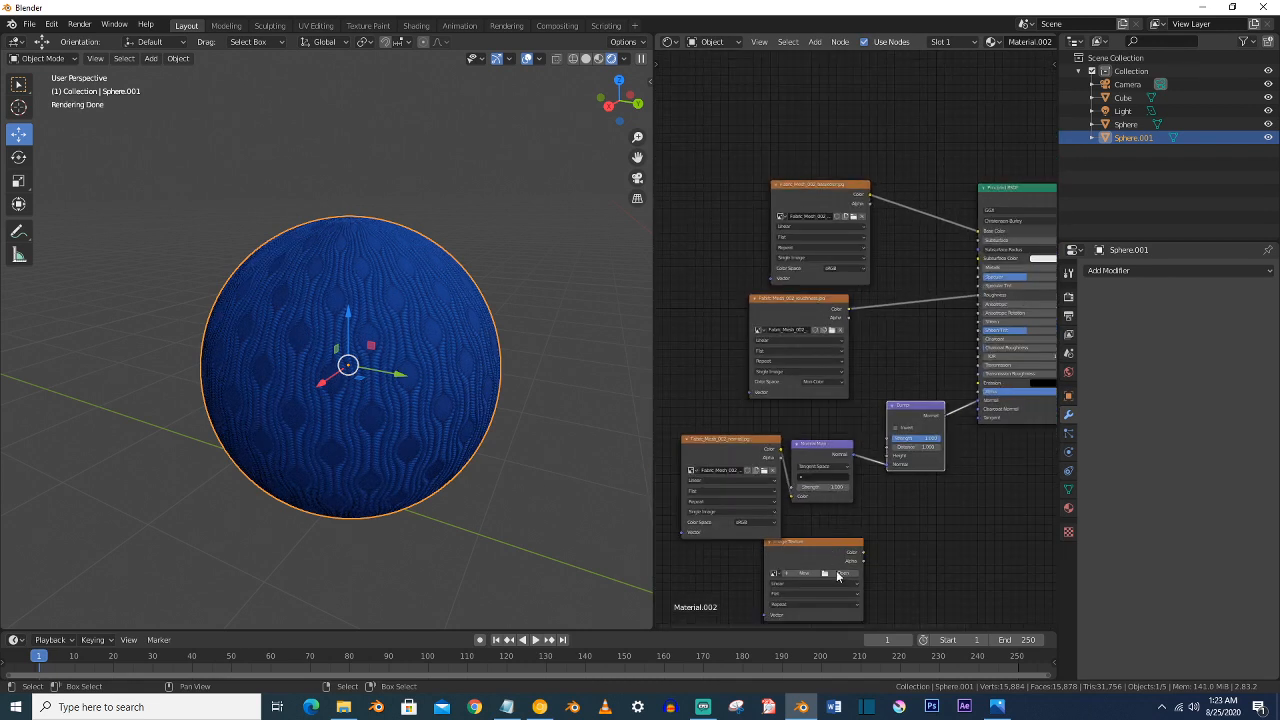
{"action": "left_click", "coordinate": [838, 575]}
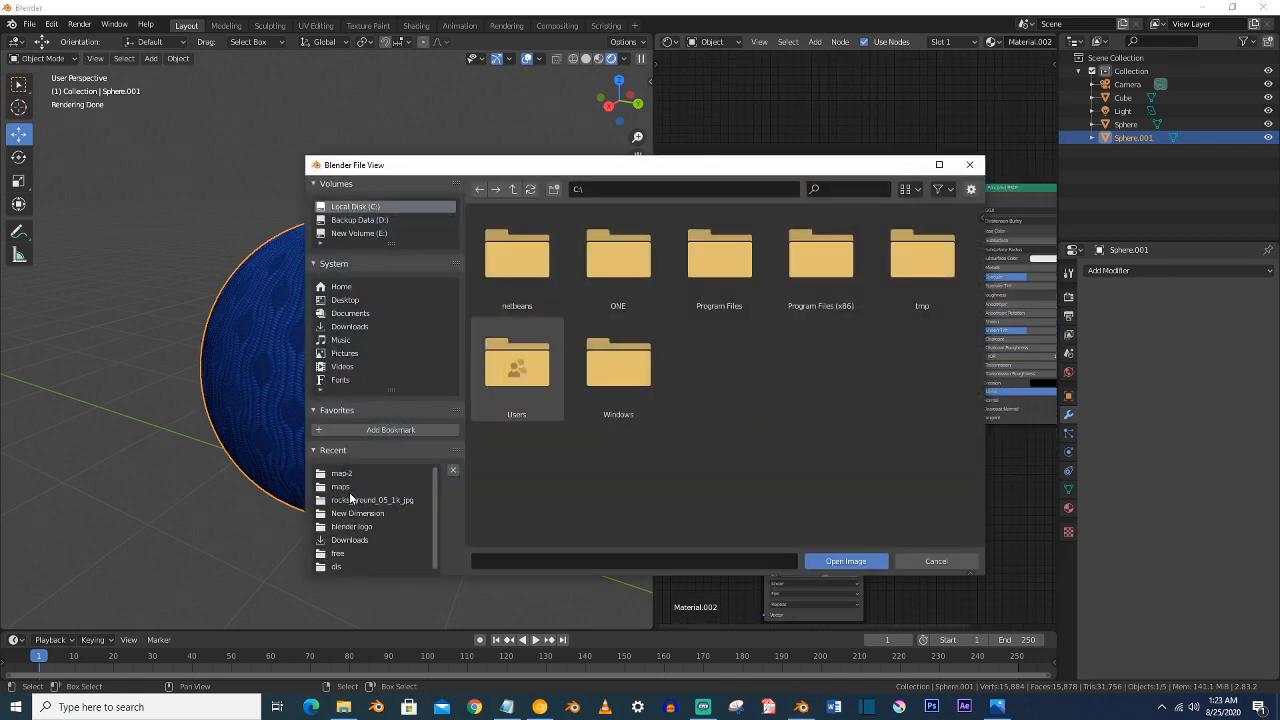
{"action": "left_click", "coordinate": [350, 540]}
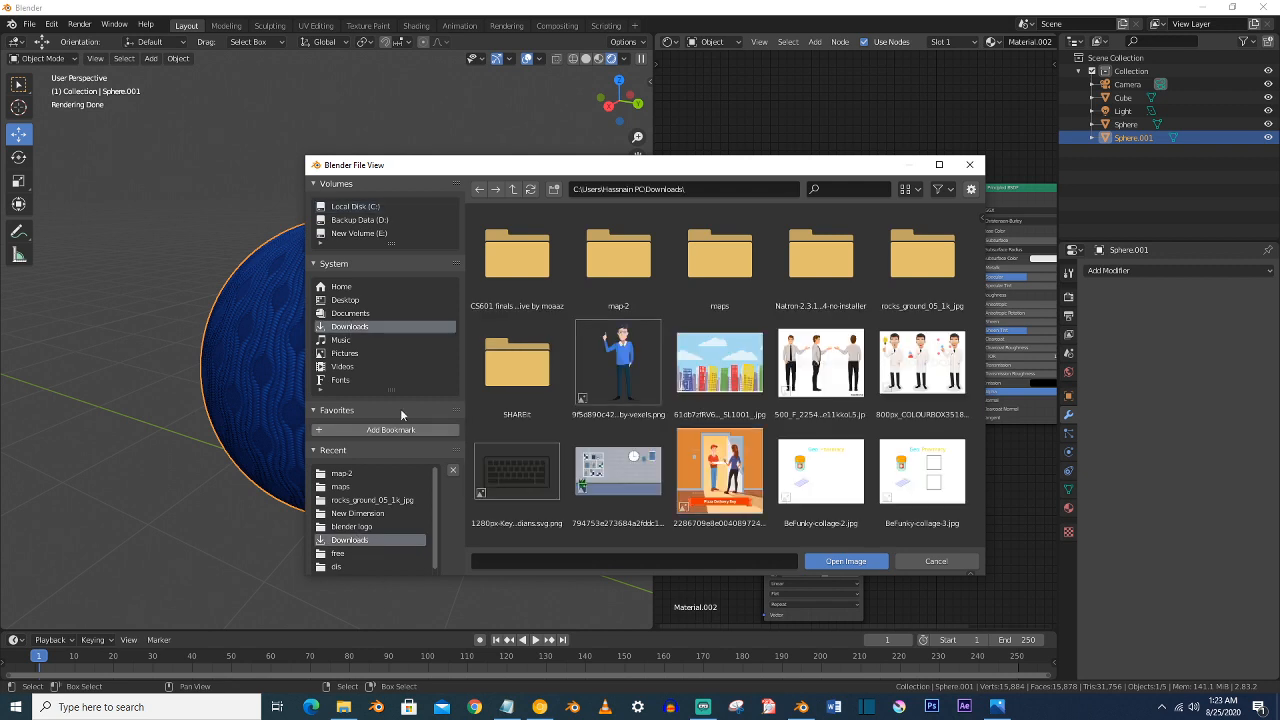
{"action": "double_click", "coordinate": [582, 281]}
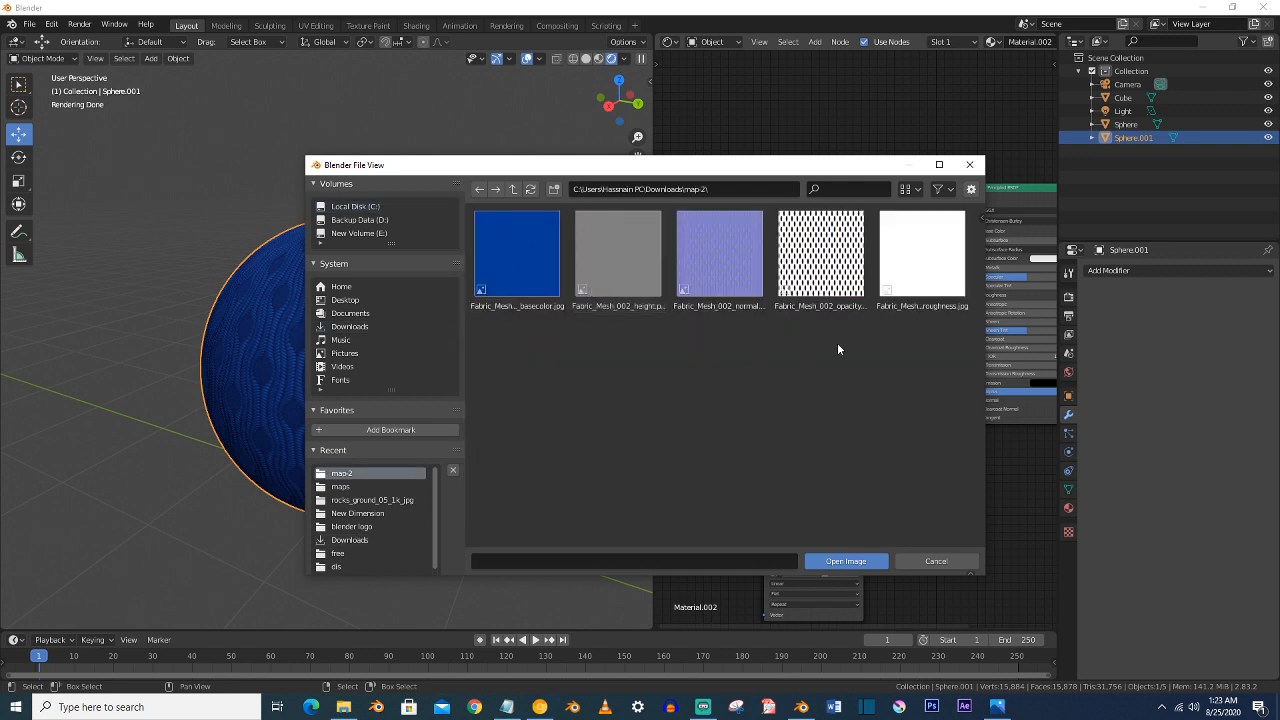
{"action": "double_click", "coordinate": [628, 273]}
- Set the color space of the fabric normal and height textures to Non-Color, moving the height node closer to the Normal Map
{"action": "scroll", "coordinate": [840, 536], "scroll_direction": "up", "scroll_amount": 2}
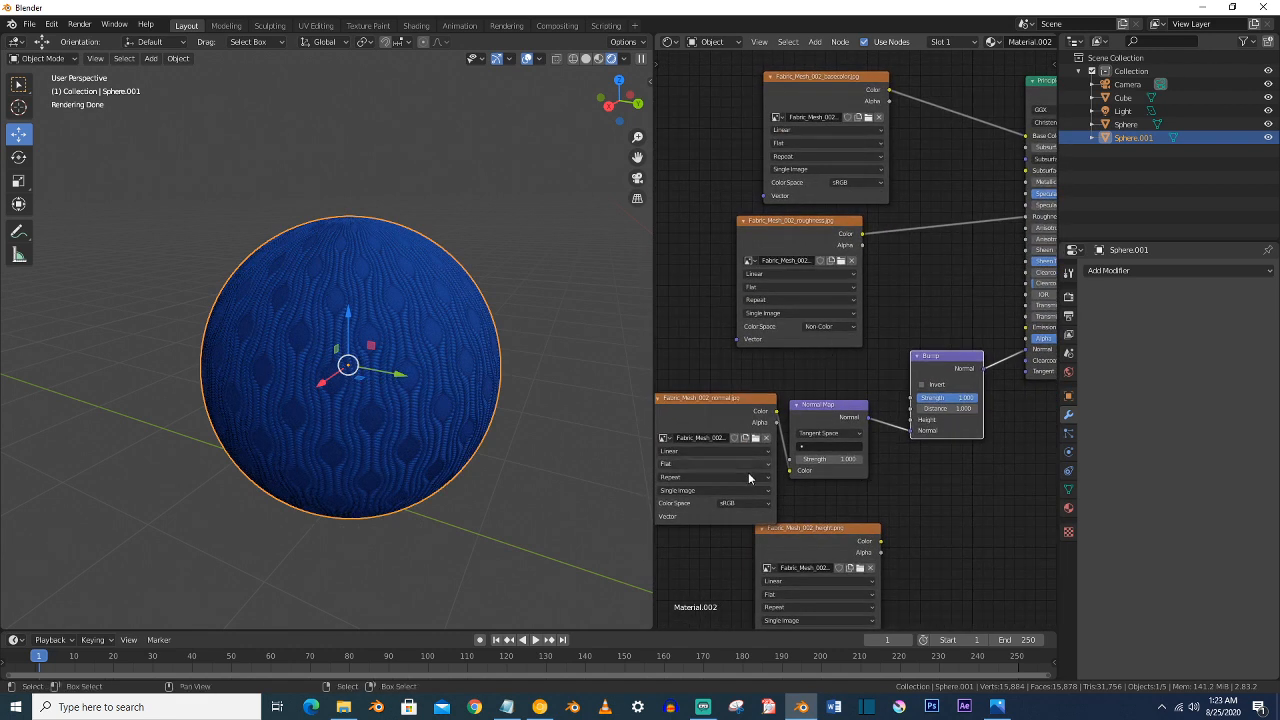
{"action": "left_click", "coordinate": [751, 503]}
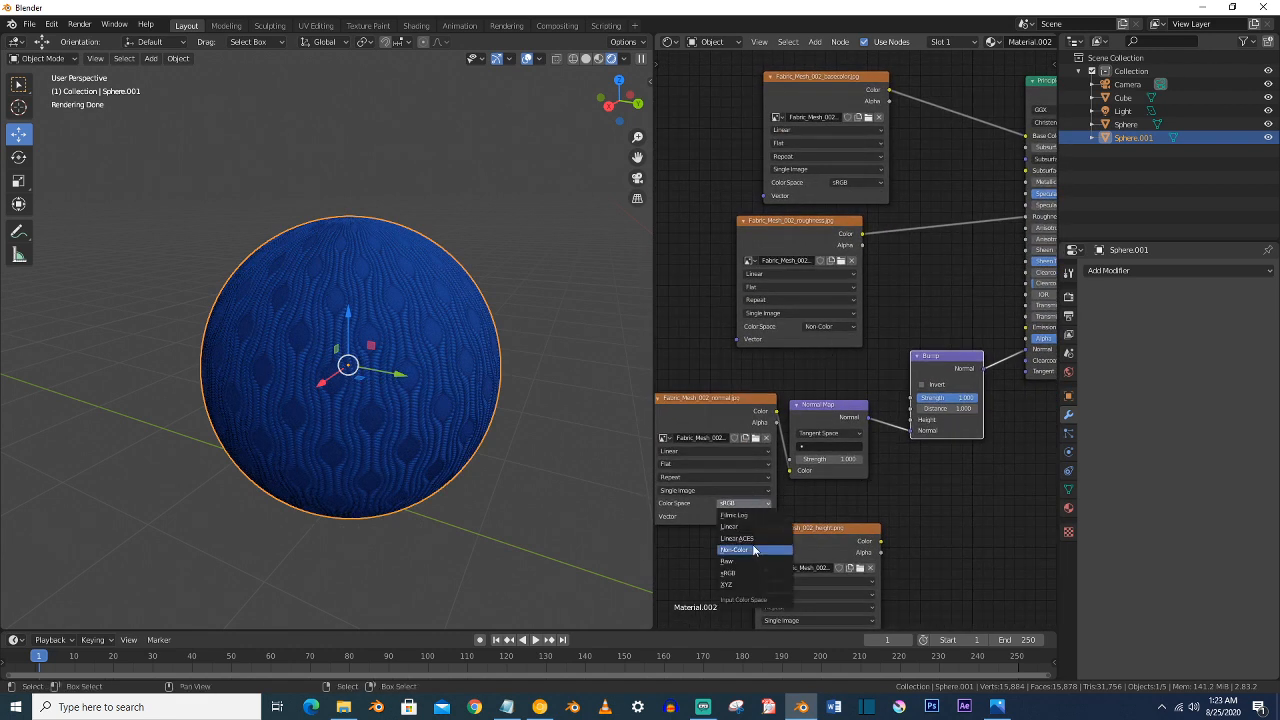
{"action": "left_click", "coordinate": [753, 542]}
{"action": "left_click_drag", "start_coordinate": [851, 540], "coordinate": [821, 525]}
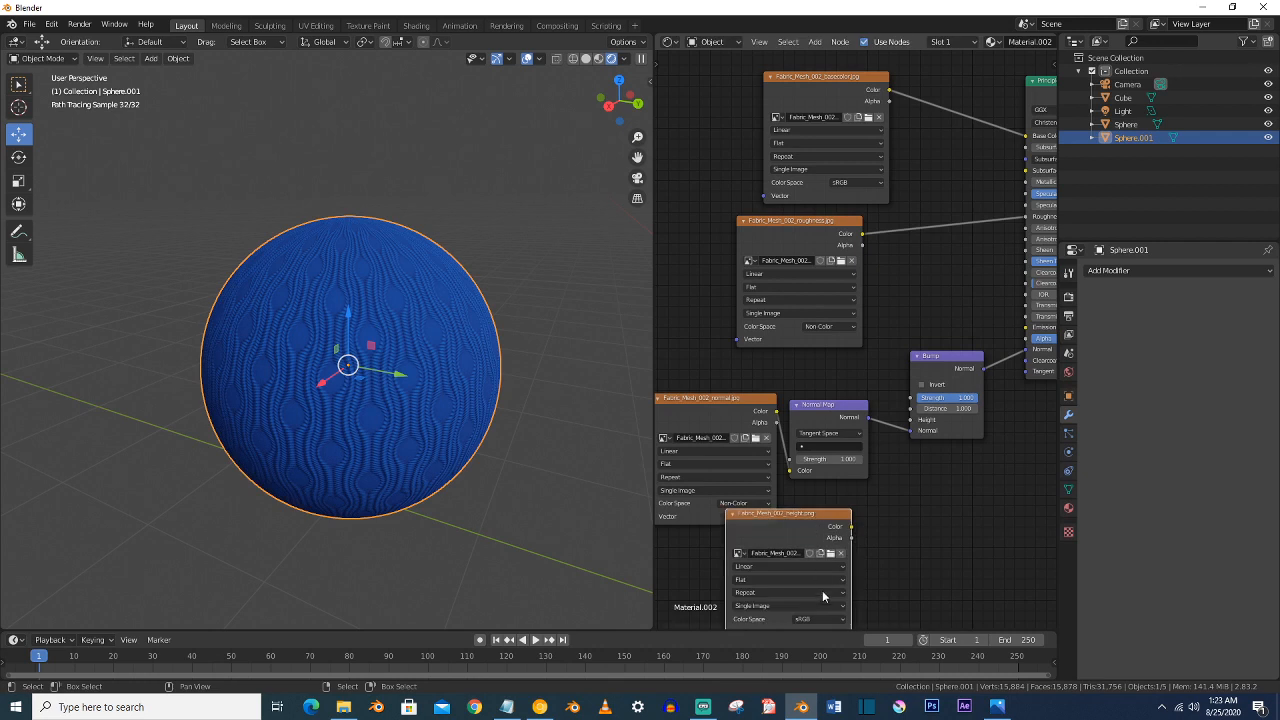
{"action": "left_click", "coordinate": [821, 620]}
{"action": "left_click", "coordinate": [823, 573]}
- Connect the height texture's Color to the Bump node's Height input and check the fabric sphere
{"action": "left_click_drag", "start_coordinate": [910, 432], "coordinate": [910, 419]}
{"action": "scroll", "coordinate": [446, 335], "scroll_direction": "up", "scroll_amount": 5}
{"action": "scroll", "coordinate": [399, 370], "scroll_direction": "down", "scroll_amount": 3}
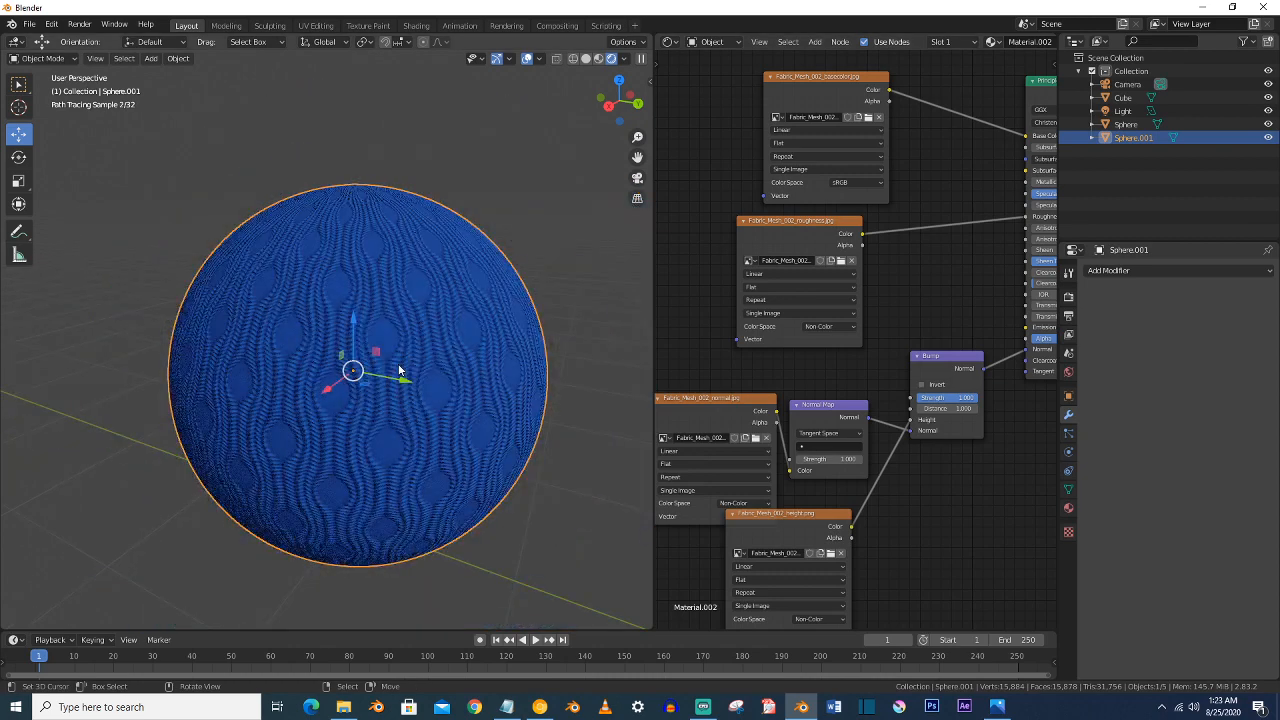
- Add a plane mesh to the scene and scale it by 10 as a floor for the cube and spheres
{"action": "scroll", "coordinate": [420, 368], "scroll_direction": "down", "scroll_amount": 7}
{"action": "scroll", "coordinate": [441, 362], "scroll_direction": "down", "scroll_amount": 3}
{"action": "key", "text": "shift+a"}
{"action": "mouse_move", "coordinate": [448, 369]}
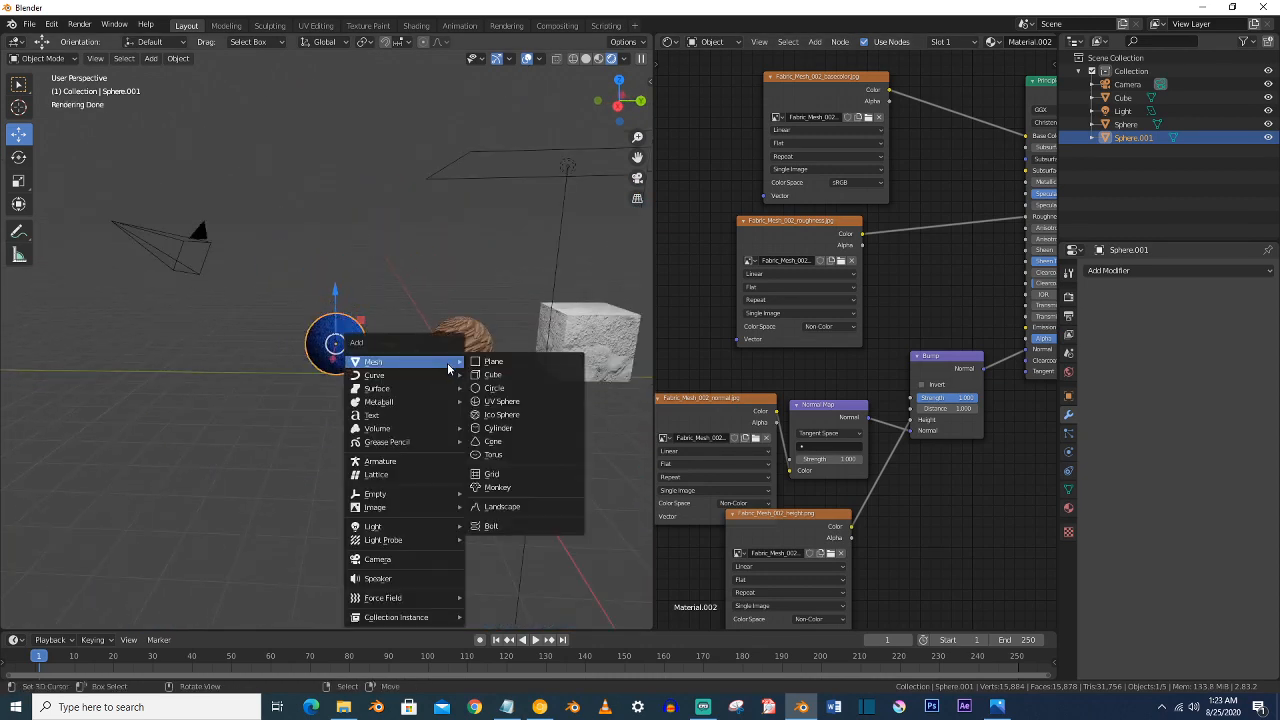
{"action": "left_click", "coordinate": [494, 362]}
{"action": "type", "text": "s"}
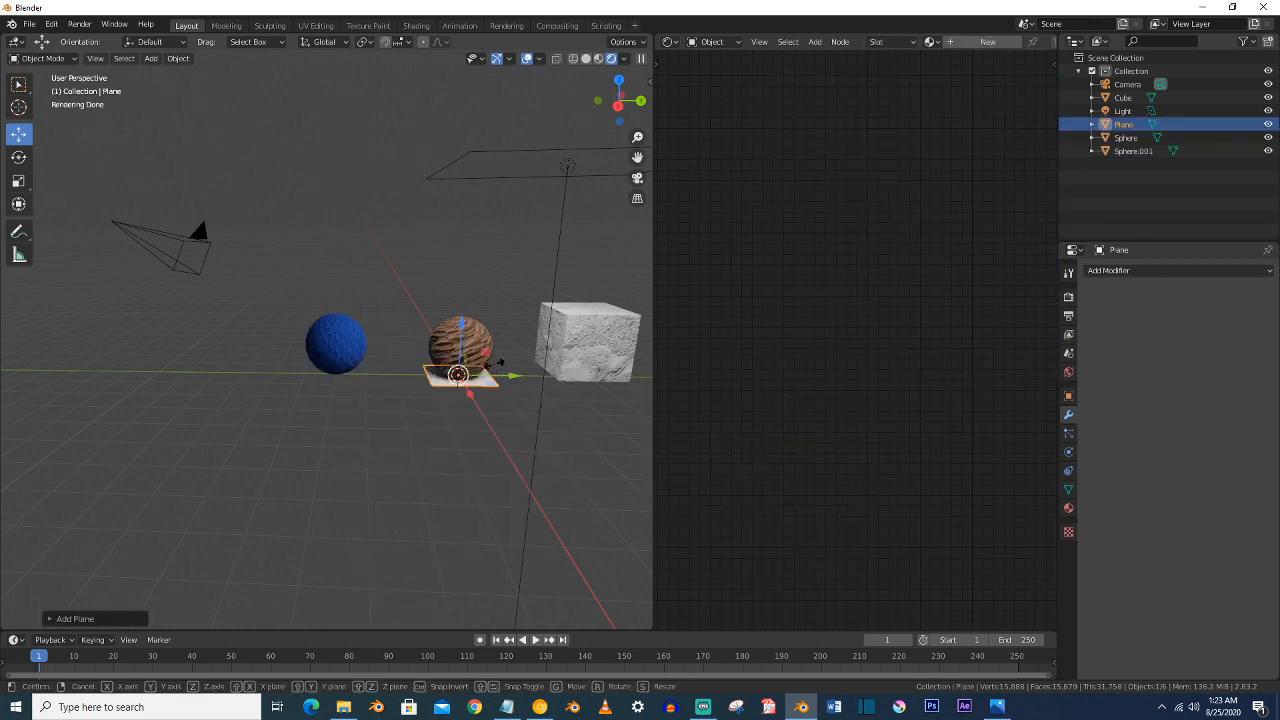
{"action": "type", "text": "10"}
{"action": "key", "text": "Return"}
- Extrude the plane's edge behind the objects upward along Z to form a back wall
{"action": "scroll", "coordinate": [494, 370], "scroll_direction": "down", "scroll_amount": 5}
{"action": "middle_click_drag", "start_coordinate": [494, 370], "coordinate": [448, 376]}
{"action": "key", "text": "Tab"}
{"action": "key", "text": "alt+a"}
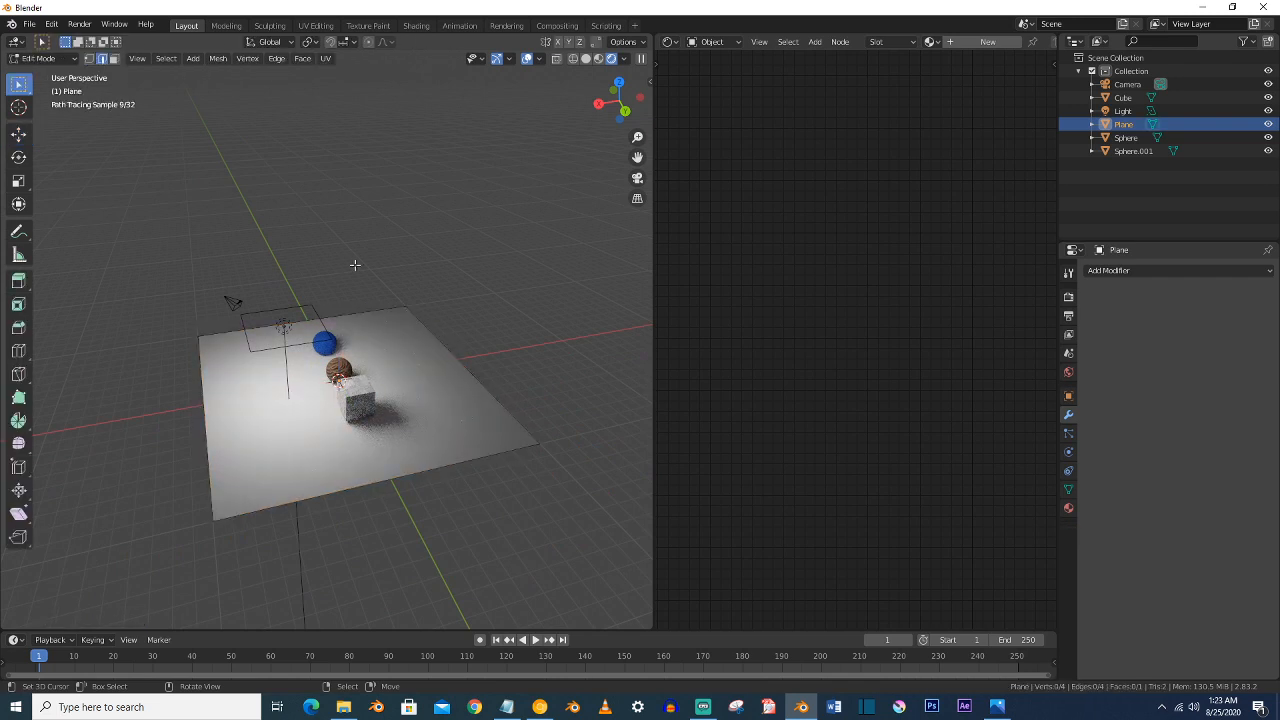
{"action": "left_click", "coordinate": [471, 373]}
{"action": "key", "text": "e"}
{"action": "key", "text": "z"}
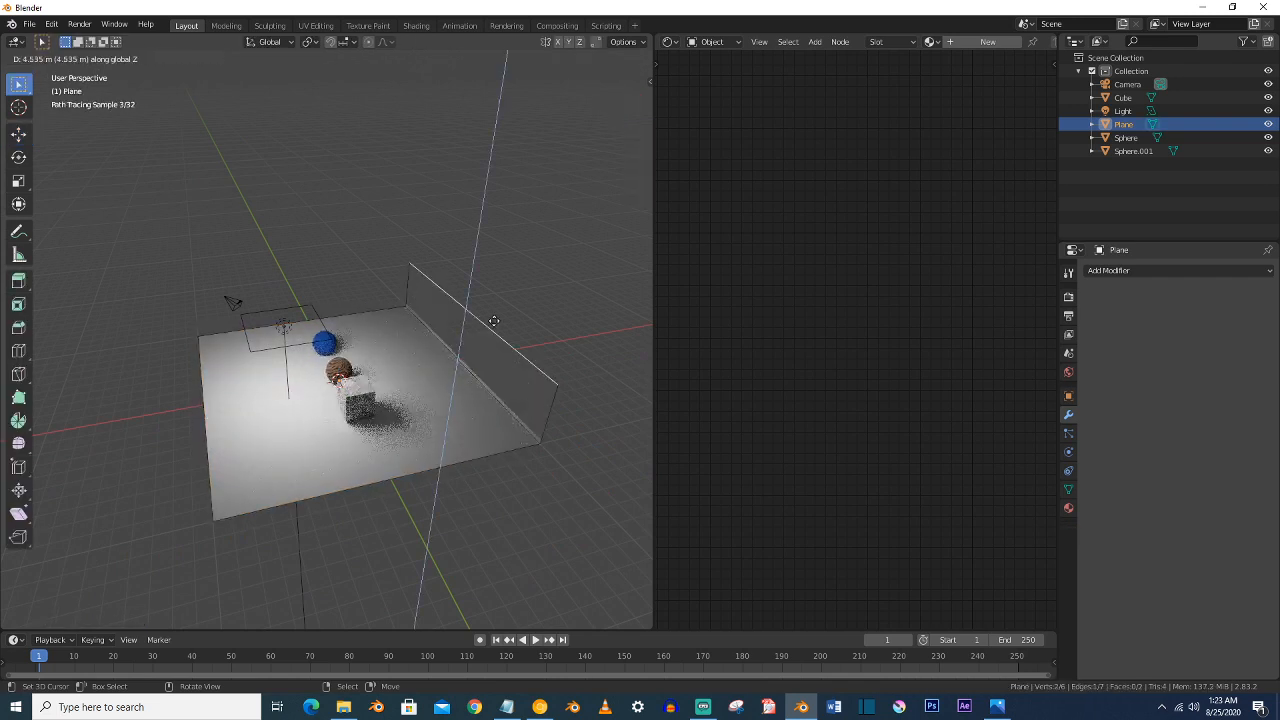
- Bevel the edge between floor and back wall into a rounded, multi-segment curve and return to Object Mode
{"action": "left_click", "coordinate": [502, 381]}
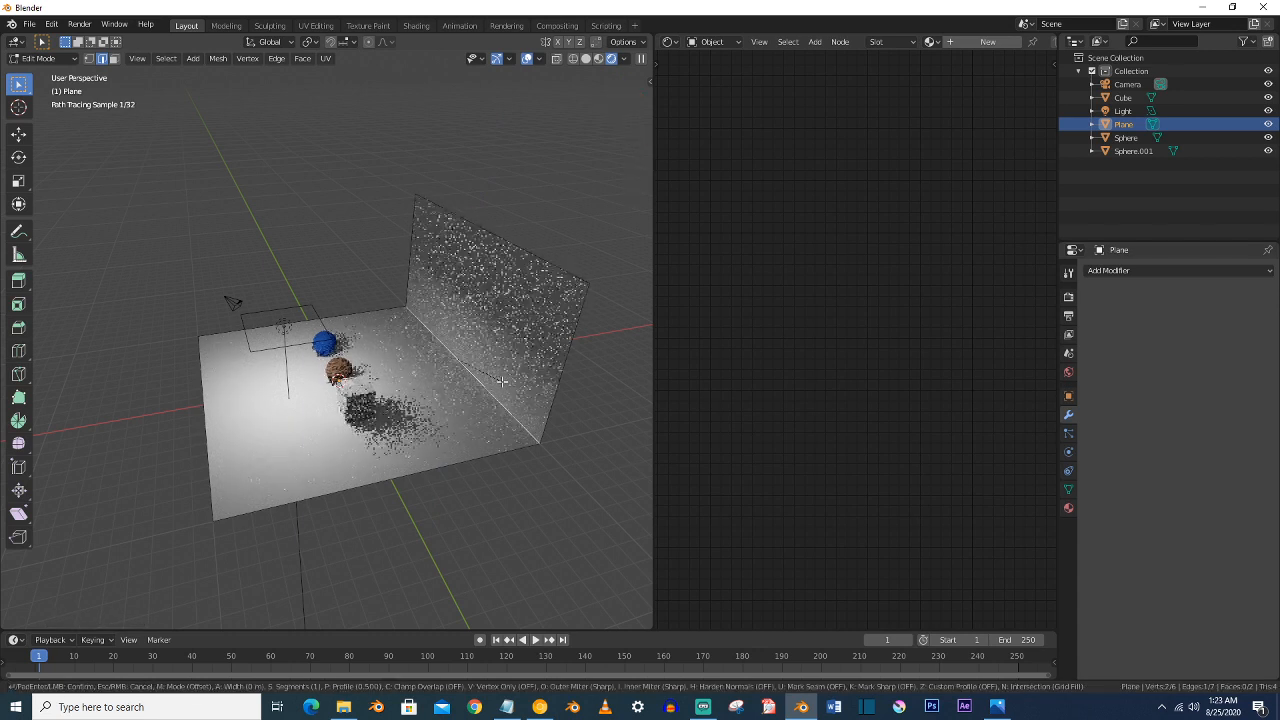
{"action": "key", "text": "ctrl+b"}
{"action": "left_click", "coordinate": [522, 352]}
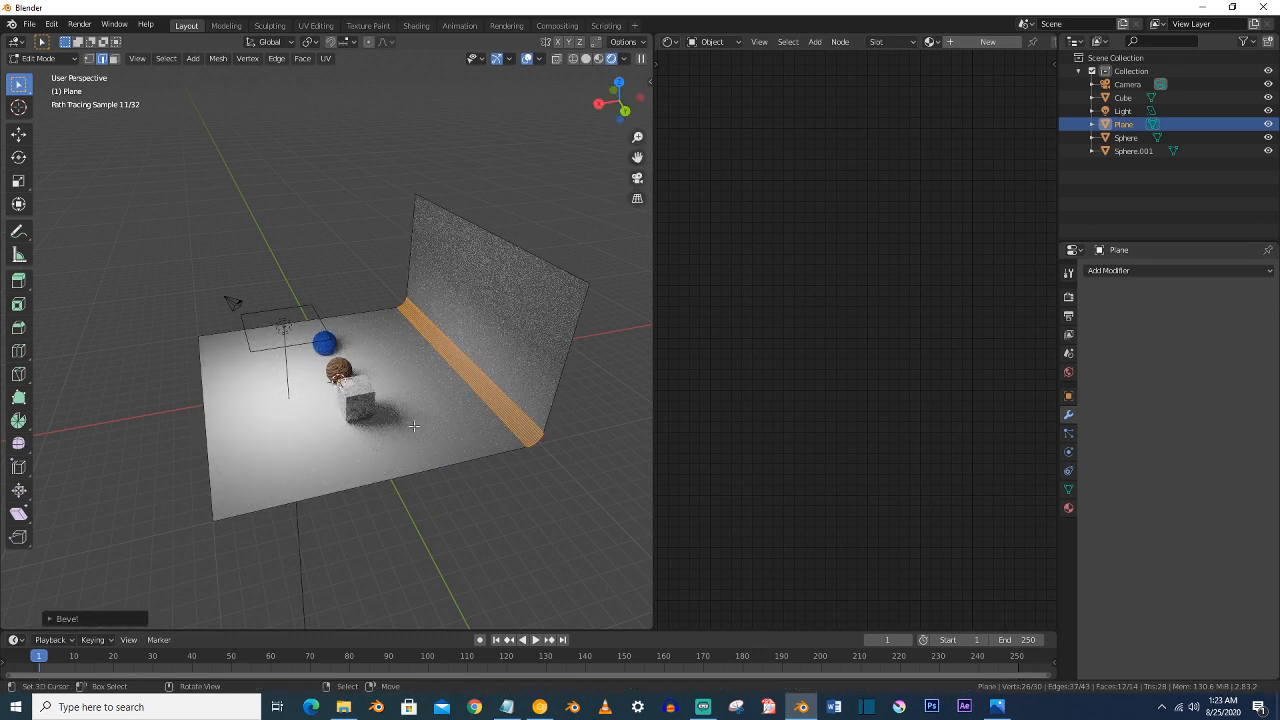
{"action": "middle_click_drag", "start_coordinate": [431, 425], "coordinate": [421, 350]}
{"action": "key", "text": "Tab"}
{"action": "scroll", "coordinate": [464, 382], "scroll_direction": "up", "scroll_amount": 5}
{"action": "key", "text": "s"}
{"action": "key", "text": "x"}
{"action": "right_click", "coordinate": [526, 352]}
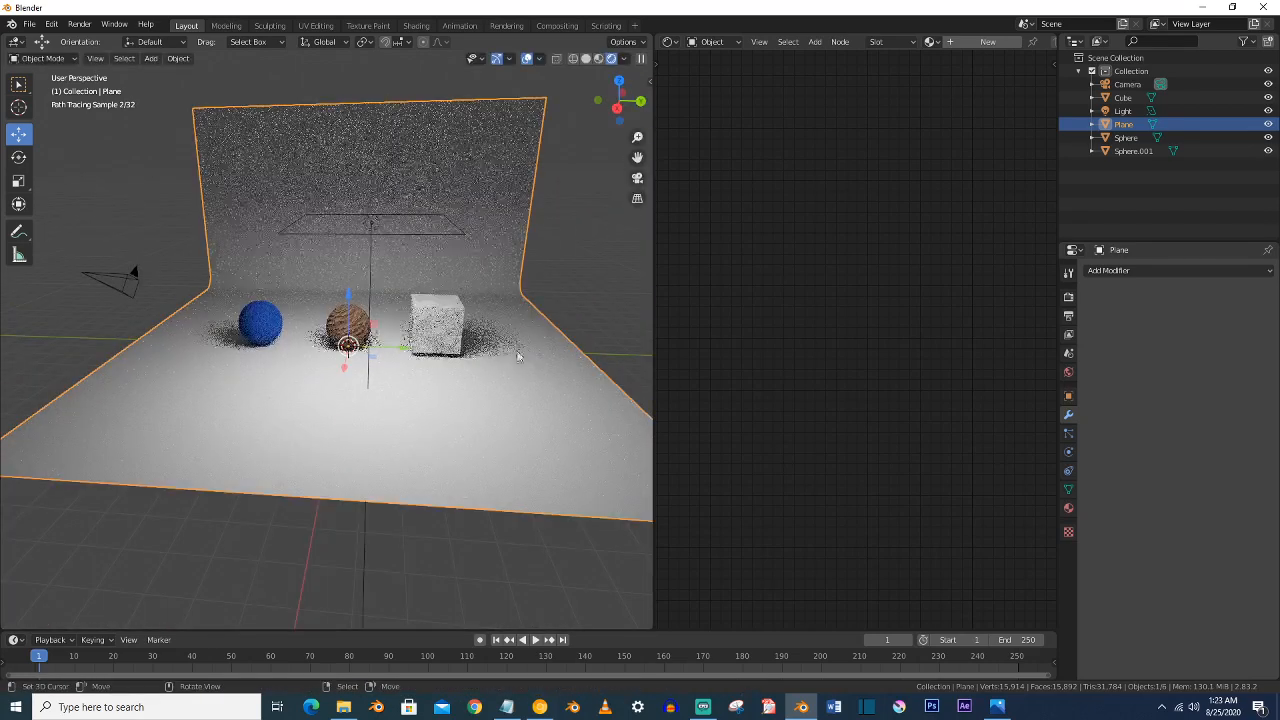
- Scale the backdrop plane along Y so it extends well past the objects on both sides
{"action": "key", "text": "s"}
{"action": "key", "text": "x"}
{"action": "key", "text": "y"}
{"action": "left_click", "coordinate": [103, 353]}
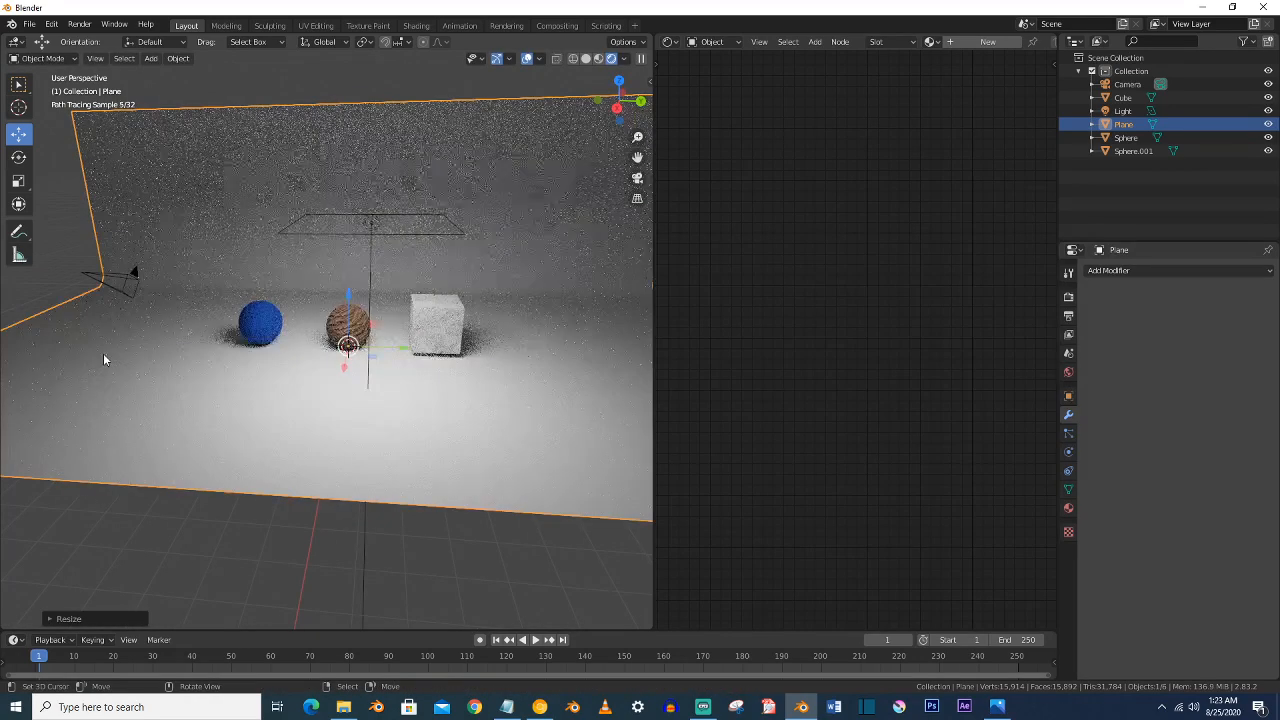
- Create a new material for the backdrop plane
{"action": "scroll", "coordinate": [229, 335], "scroll_direction": "up", "scroll_amount": 2}
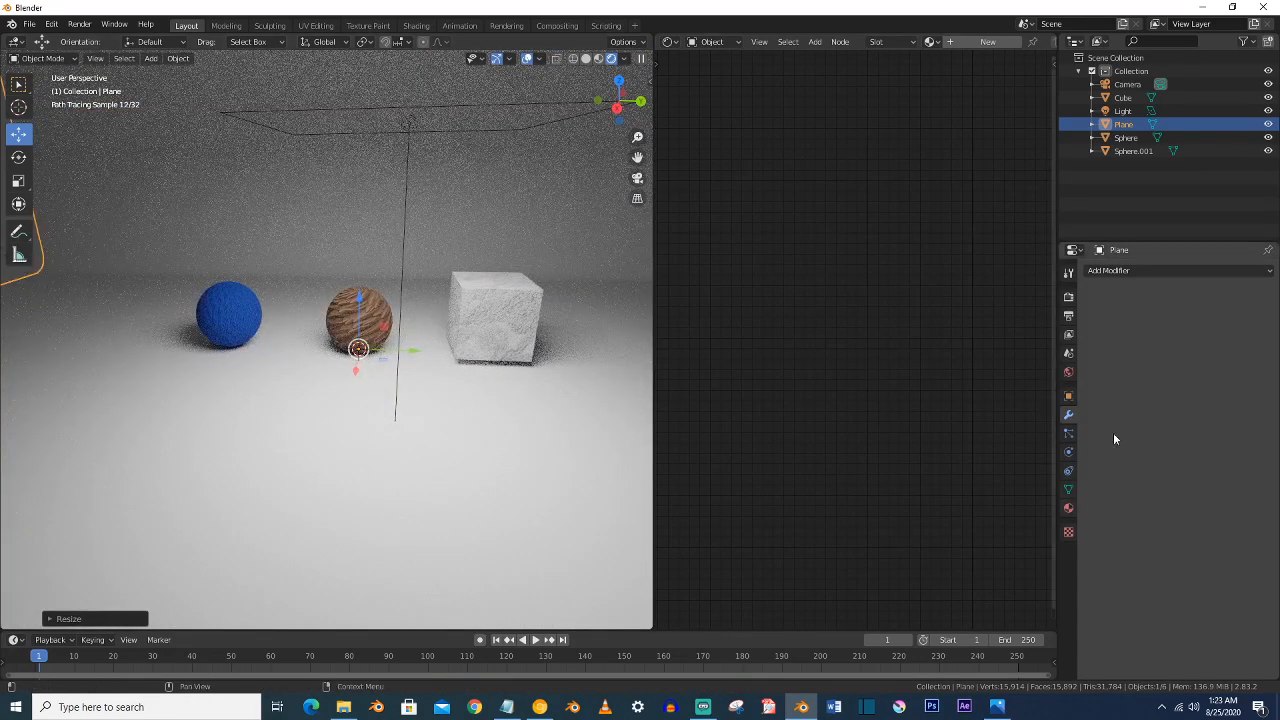
{"action": "left_click", "coordinate": [1068, 507]}
{"action": "left_click", "coordinate": [1160, 315]}
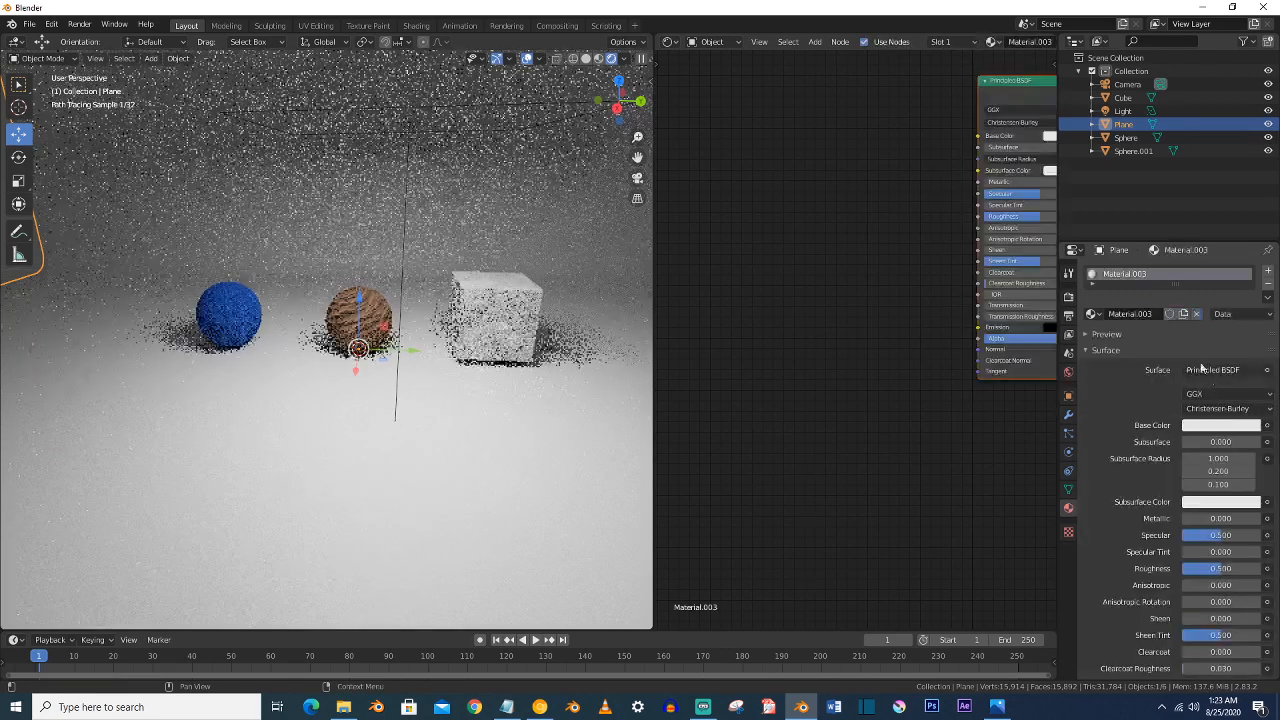
- Brighten the backdrop material's base colour to pure white with a value of 1.000
{"action": "left_click", "coordinate": [1225, 426]}
{"action": "left_click_drag", "start_coordinate": [1249, 246], "coordinate": [1249, 232]}
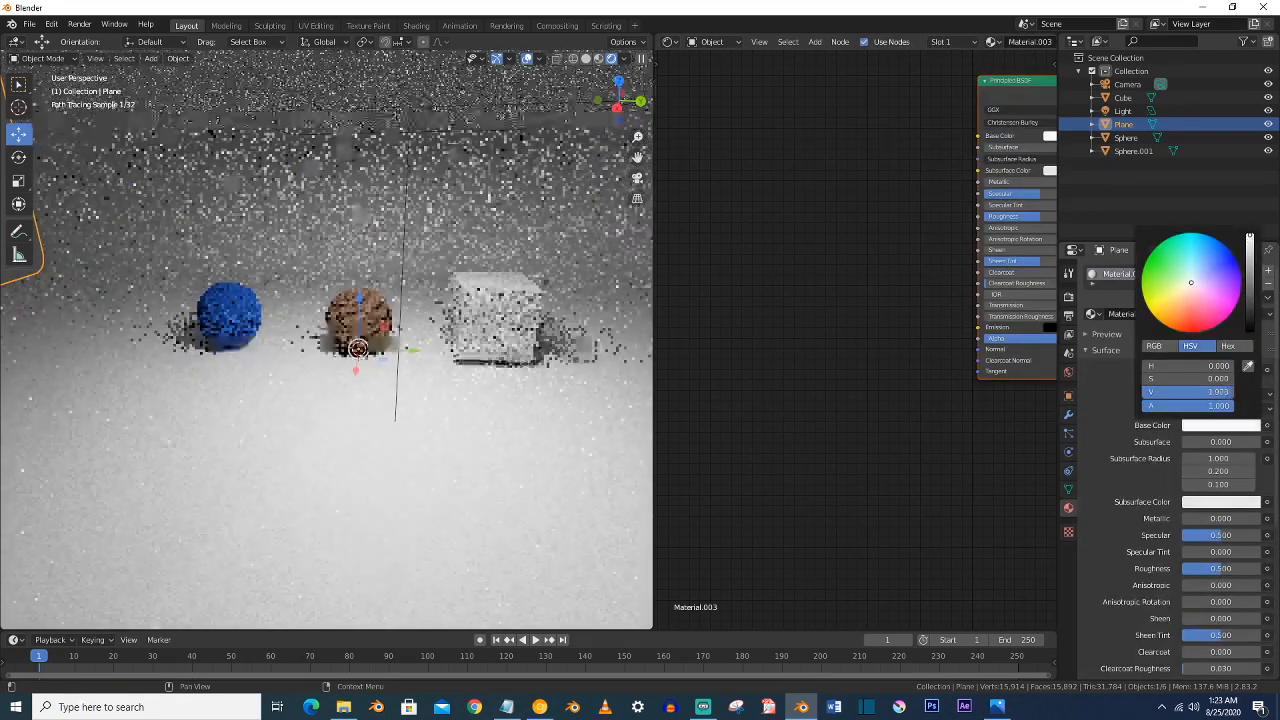
- Rotate the area light about the Y axis so it tilts toward the objects and back wall
{"action": "scroll", "coordinate": [500, 345], "scroll_direction": "down", "scroll_amount": 3}
{"action": "middle_click_drag", "start_coordinate": [470, 385], "coordinate": [308, 291]}
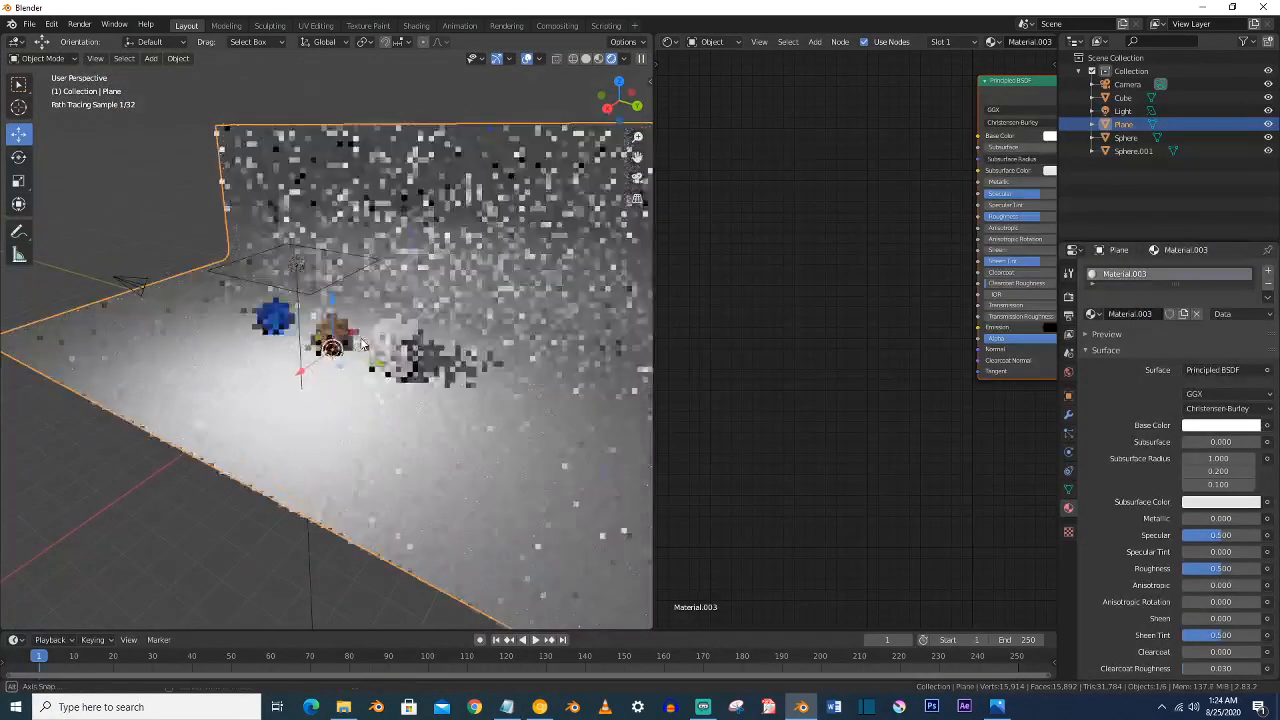
{"action": "left_click", "coordinate": [293, 267]}
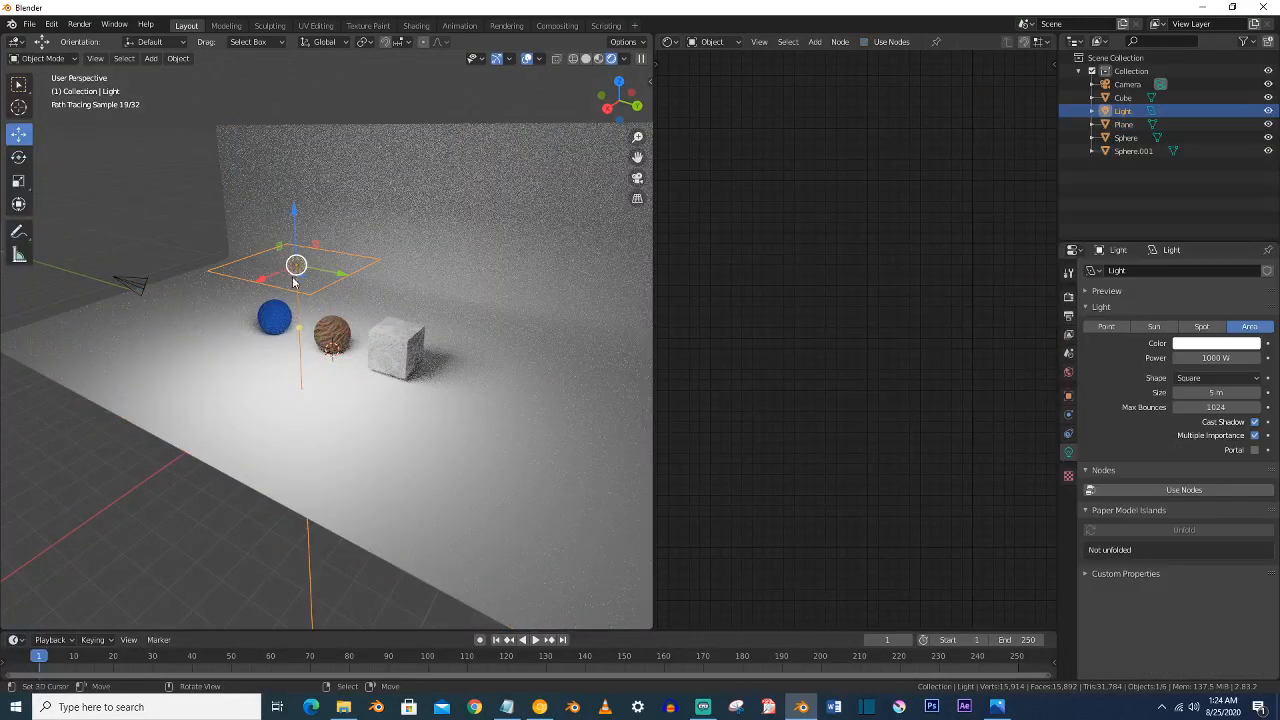
{"action": "middle_click_drag", "start_coordinate": [293, 267], "coordinate": [292, 278]}
{"action": "key", "text": "KP_1"}
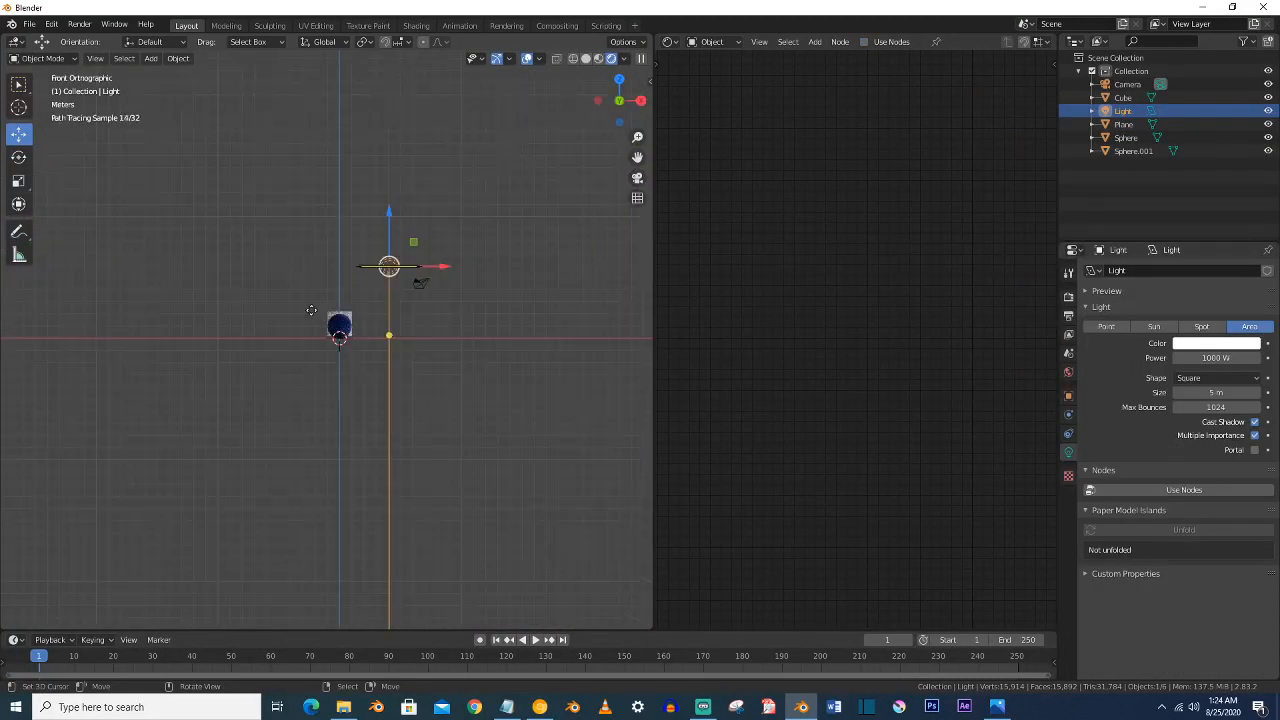
{"action": "key", "text": "KP_3"}
{"action": "key", "text": "KP_1"}
{"action": "middle_click_drag", "start_coordinate": [357, 330], "coordinate": [60, 349]}
{"action": "key", "text": "r"}
{"action": "key", "text": "y"}
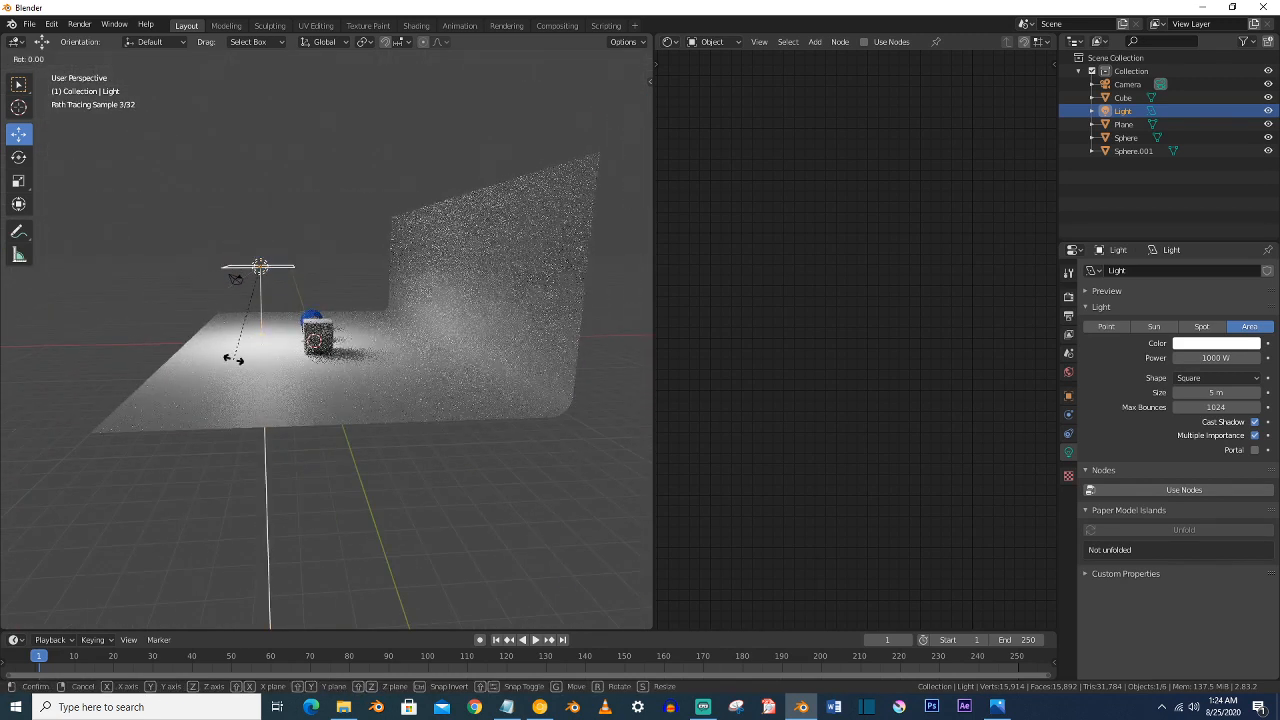
{"action": "left_click", "coordinate": [248, 364]}
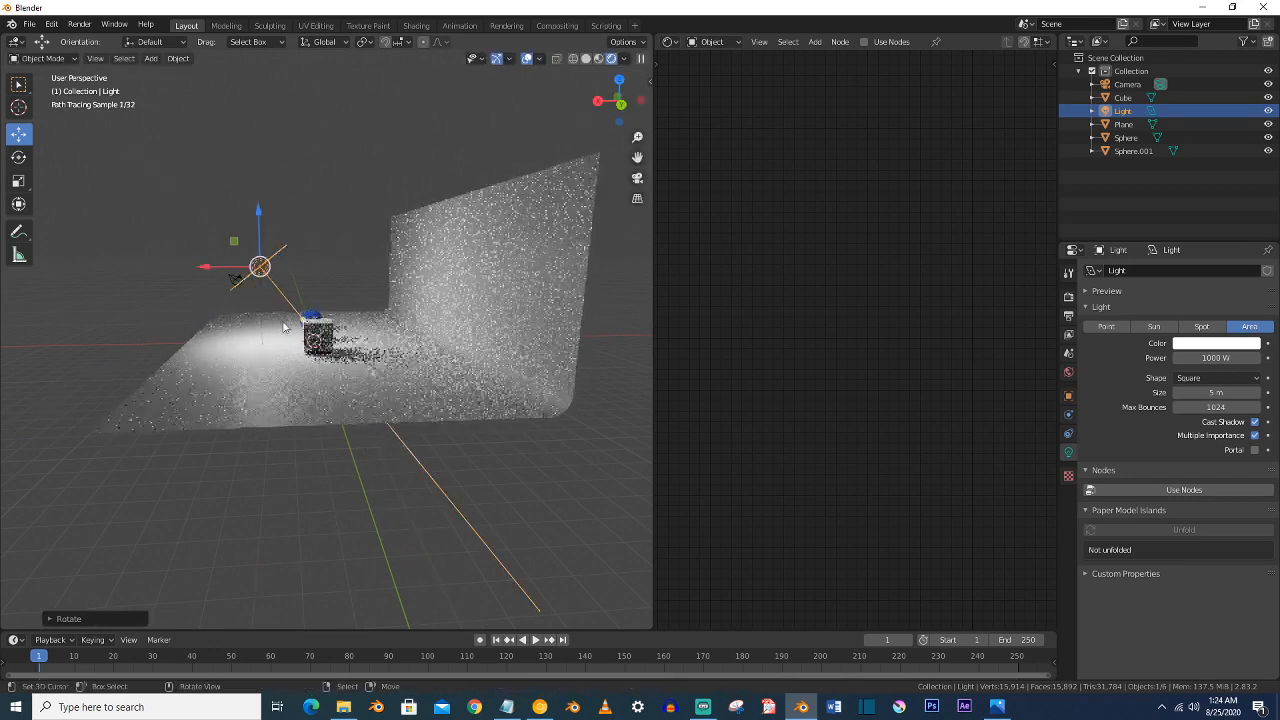
- Move the area light along Y to the cube's side of the scene
{"action": "middle_click_drag", "start_coordinate": [243, 362], "coordinate": [414, 315]}
{"action": "scroll", "coordinate": [380, 380], "scroll_direction": "up", "scroll_amount": 2}
{"action": "left_click_drag", "start_coordinate": [418, 292], "coordinate": [481, 289]}
{"action": "key", "text": "g"}
{"action": "key", "text": "z"}
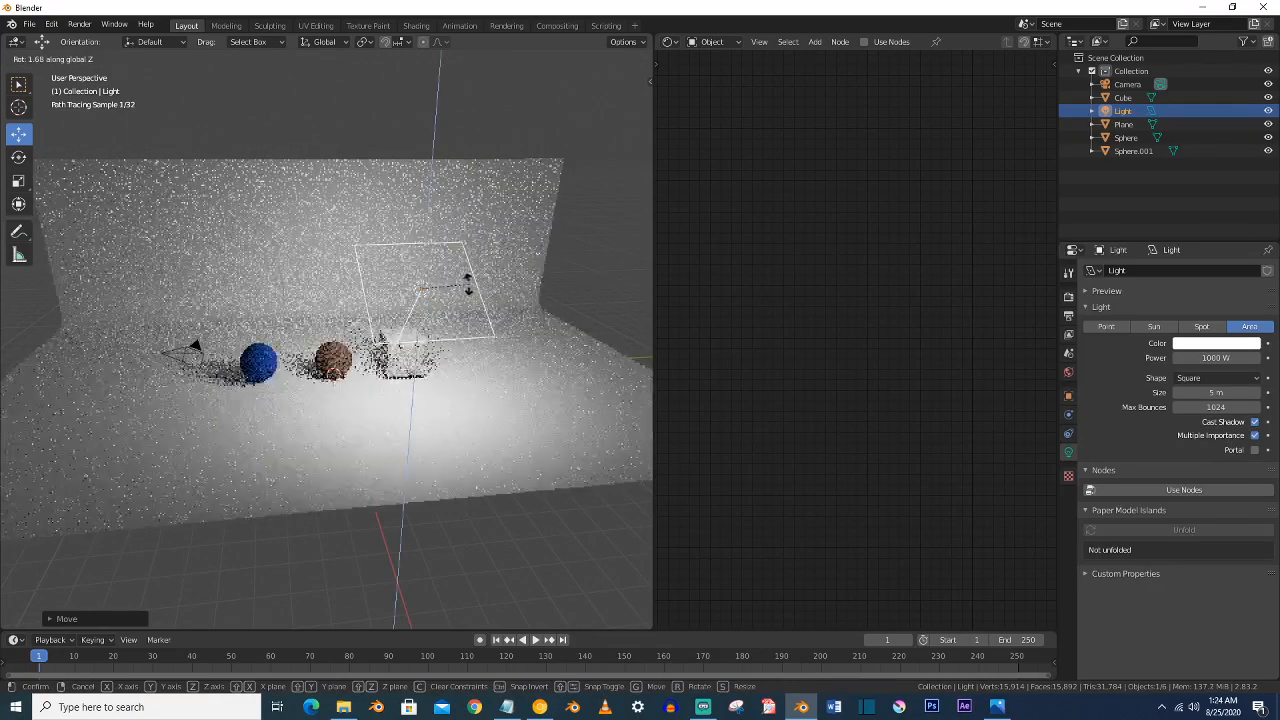
{"action": "right_click", "coordinate": [398, 284]}
{"action": "key", "text": "r"}
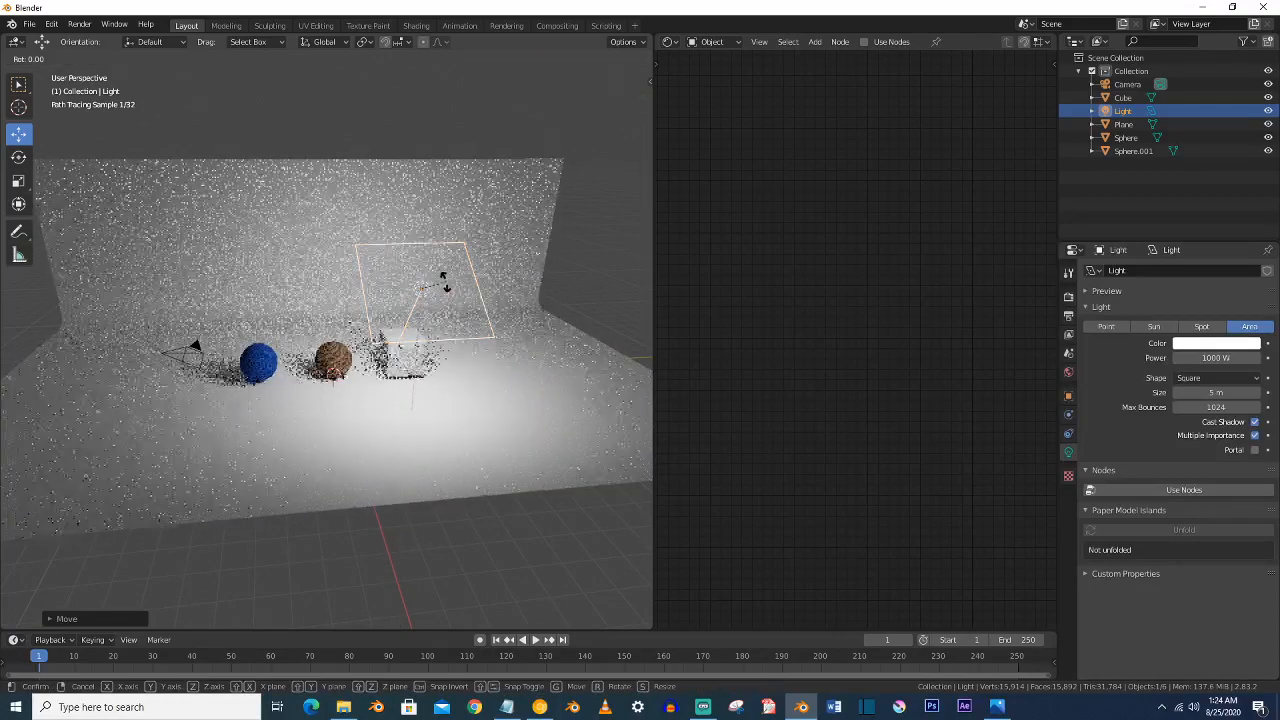
{"action": "right_click", "coordinate": [432, 291]}
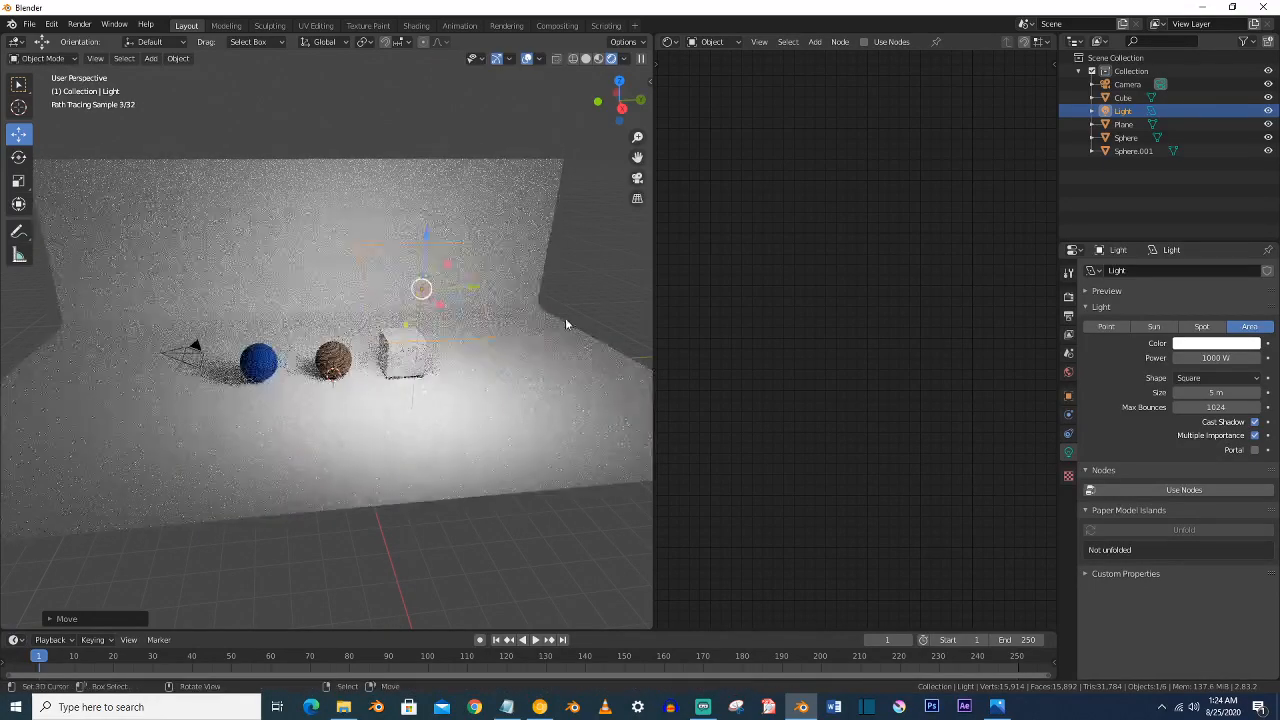
- Rotate the area light by about 17° around the global Z axis to aim it at the objects
{"action": "key", "text": "r"}
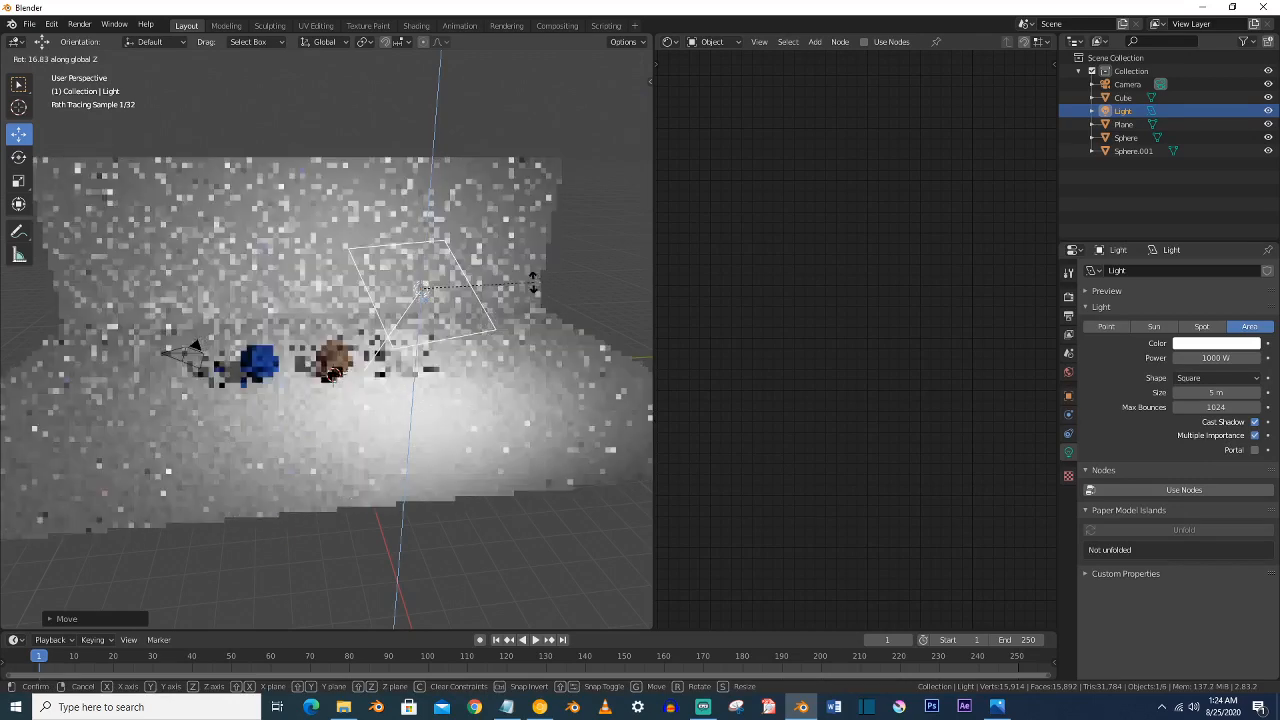
{"action": "left_click", "coordinate": [526, 285]}
- Duplicate the area light over to the blue sphere's side and rotate the copy about -46° around global Z toward the objects
{"action": "key", "text": "shift+d"}
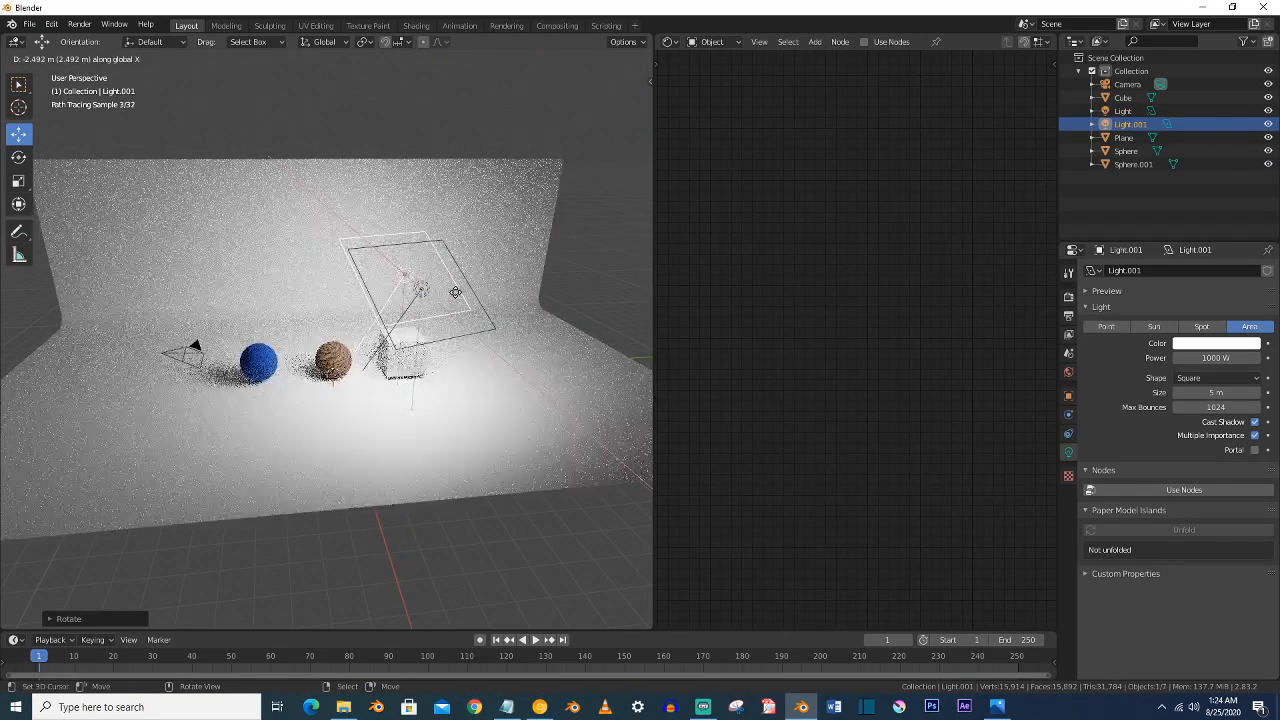
{"action": "left_click", "coordinate": [358, 319]}
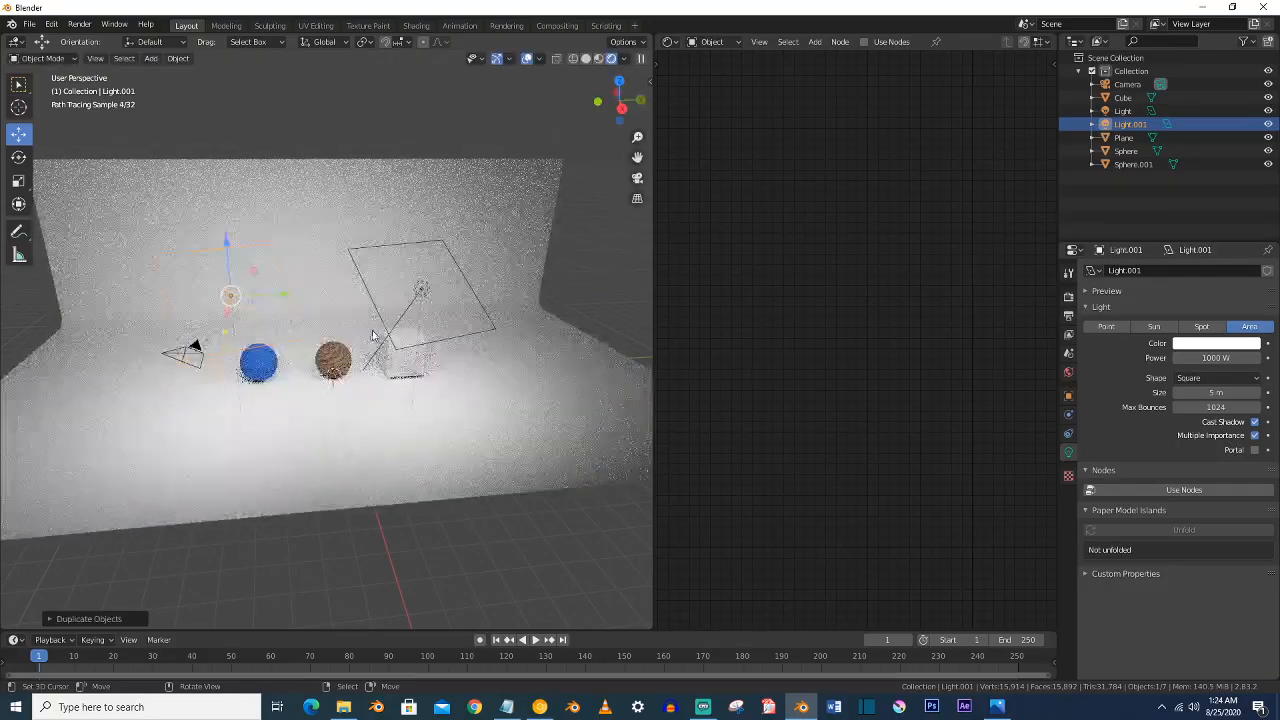
{"action": "key", "text": "r"}
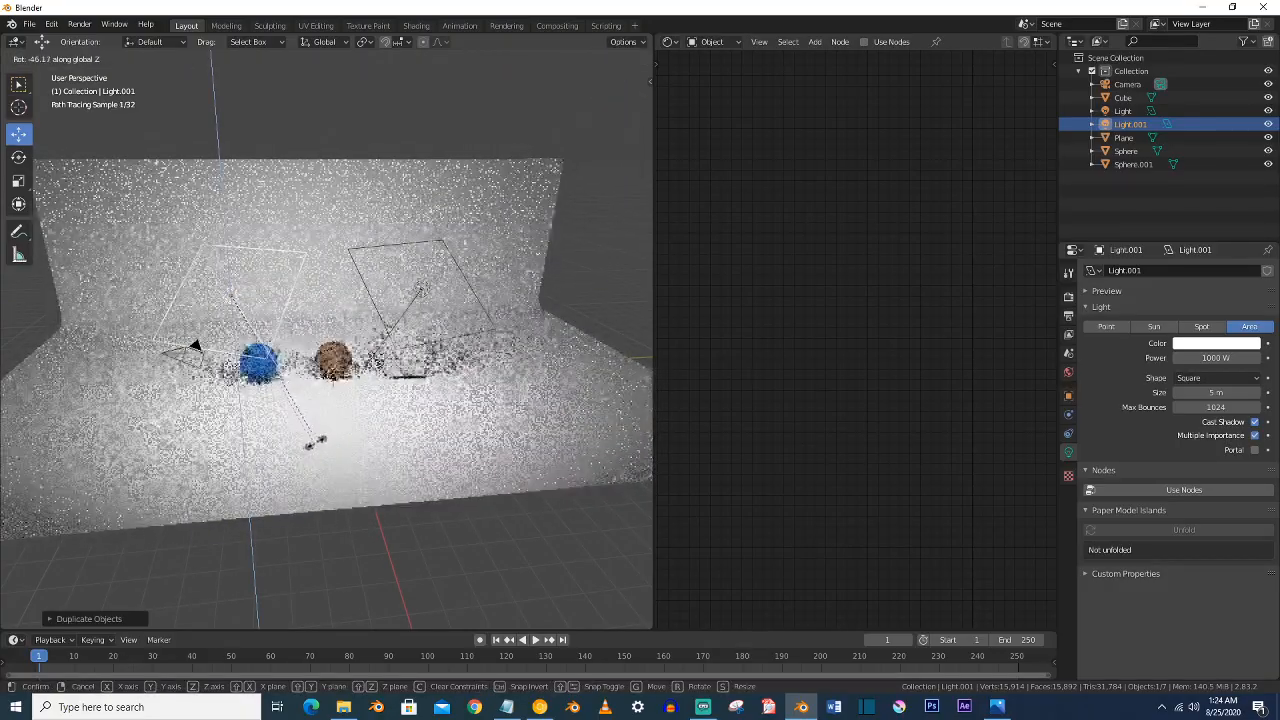
{"action": "left_click", "coordinate": [313, 447]}
- Move the blue sphere, the brown sphere and the cube along Z to bring them down to the backdrop floor
{"action": "scroll", "coordinate": [340, 434], "scroll_direction": "up", "scroll_amount": 3}
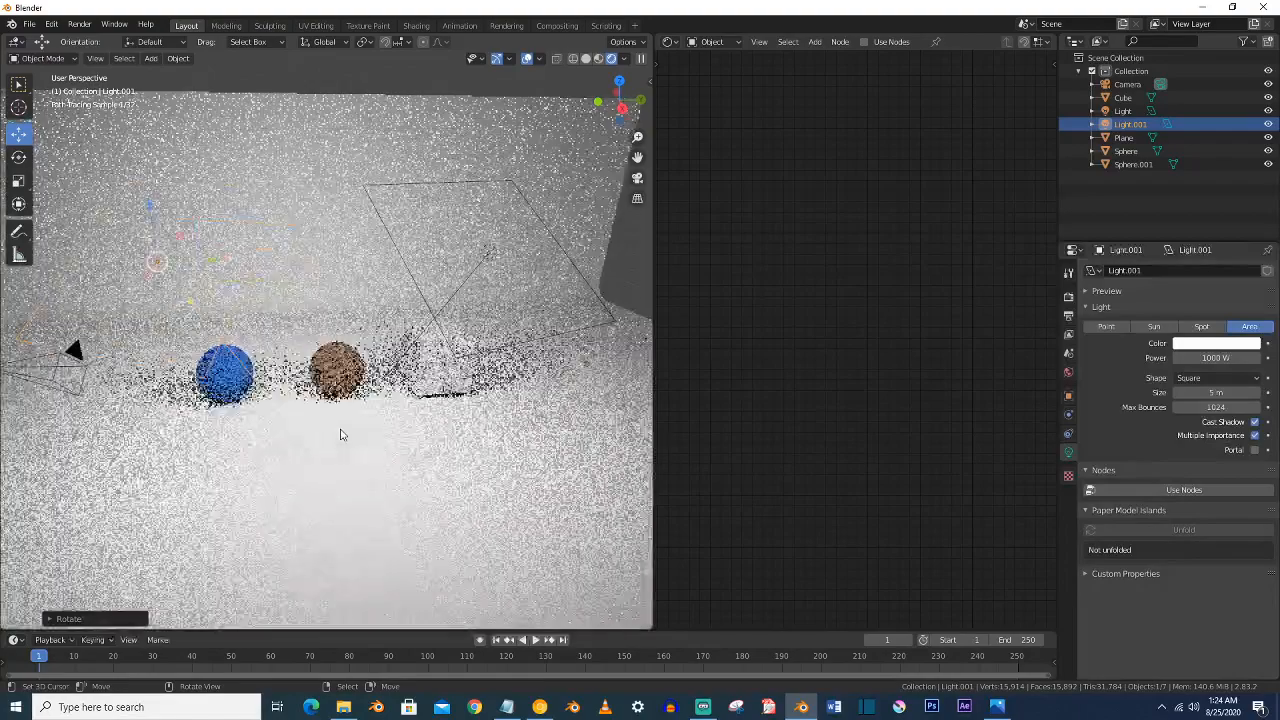
{"action": "left_click", "coordinate": [232, 380]}
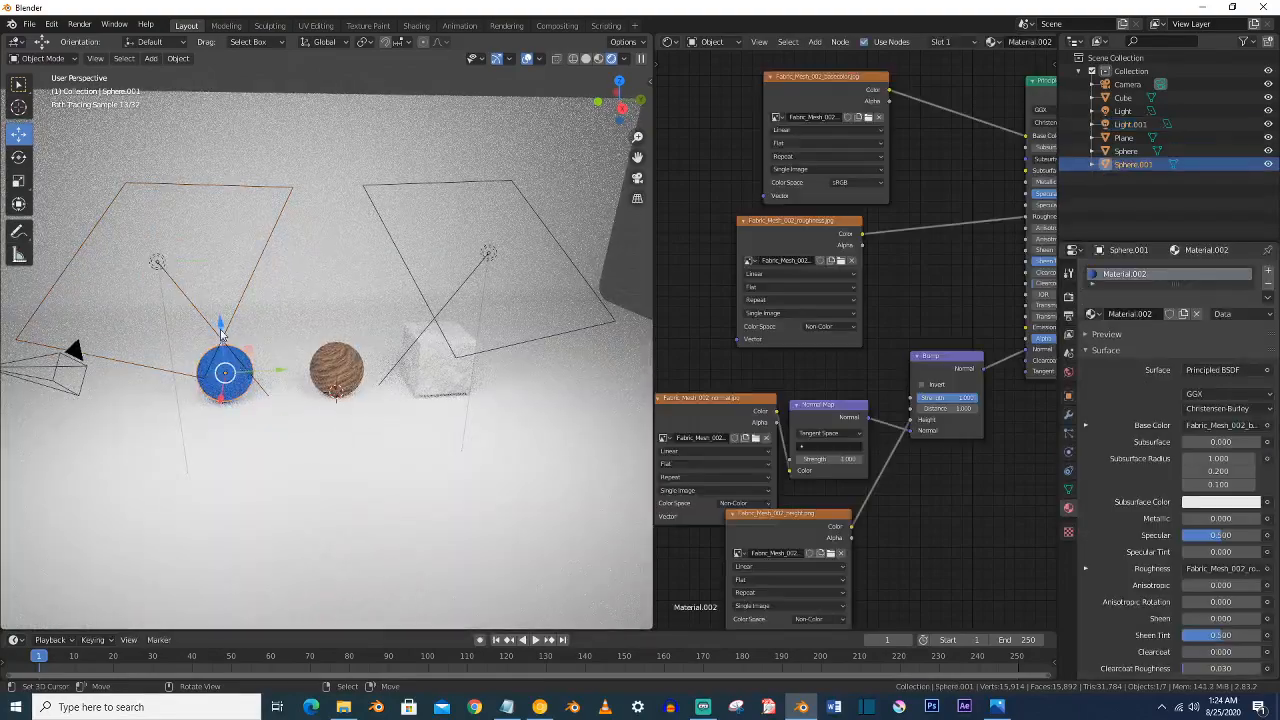
{"action": "left_click", "coordinate": [336, 368]}
{"action": "key", "text": "g"}
{"action": "key", "text": "z"}
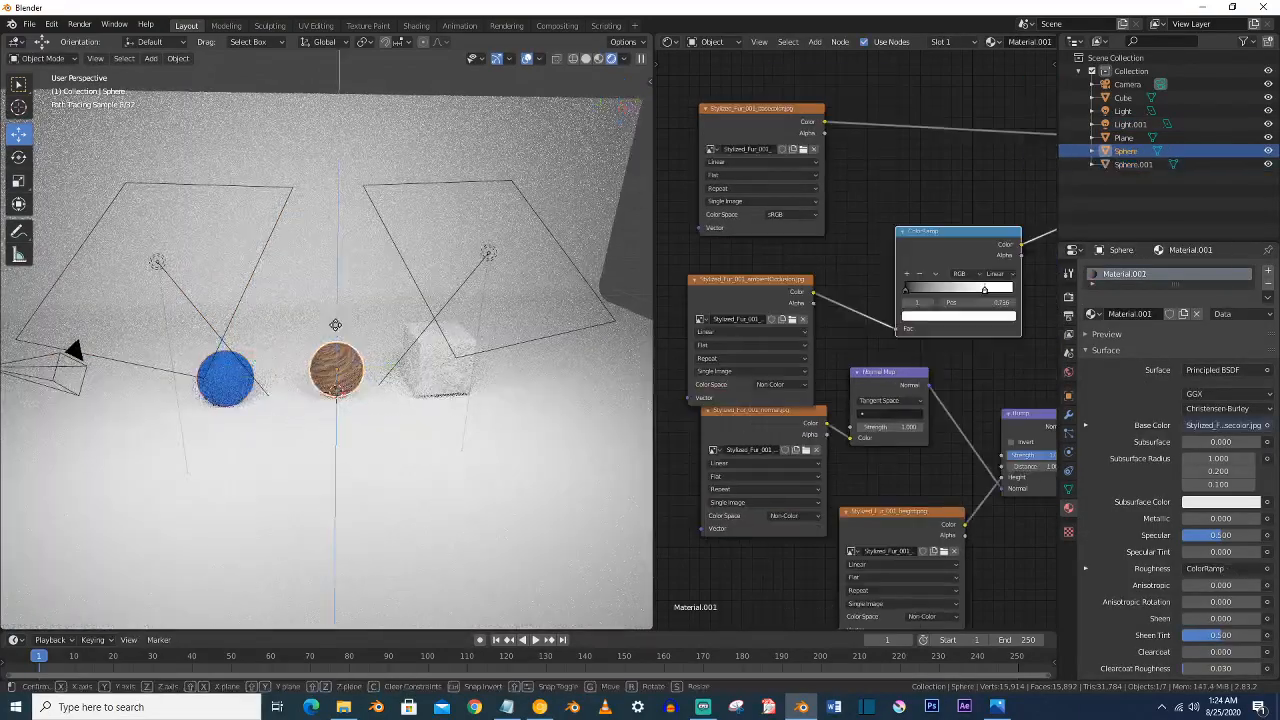
{"action": "left_click", "coordinate": [335, 324]}
{"action": "left_click", "coordinate": [448, 372]}
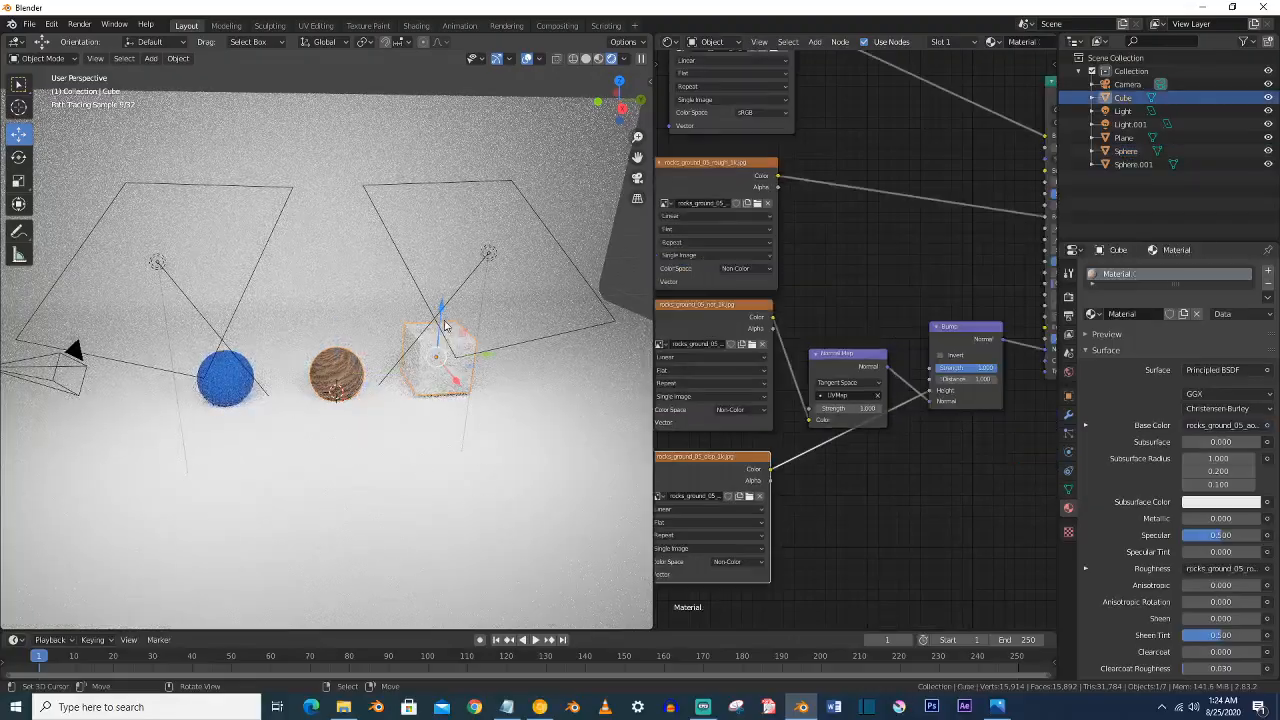
{"action": "key", "text": "g"}
{"action": "key", "text": "z"}
{"action": "left_click", "coordinate": [438, 315]}
- Raise both spheres slightly along Z and fine-tune the cube's height so all three rest on the floor
{"action": "left_click_drag", "start_coordinate": [408, 424], "coordinate": [373, 379], "text": "alt"}
{"action": "scroll", "coordinate": [371, 380], "scroll_direction": "up", "scroll_amount": 2}
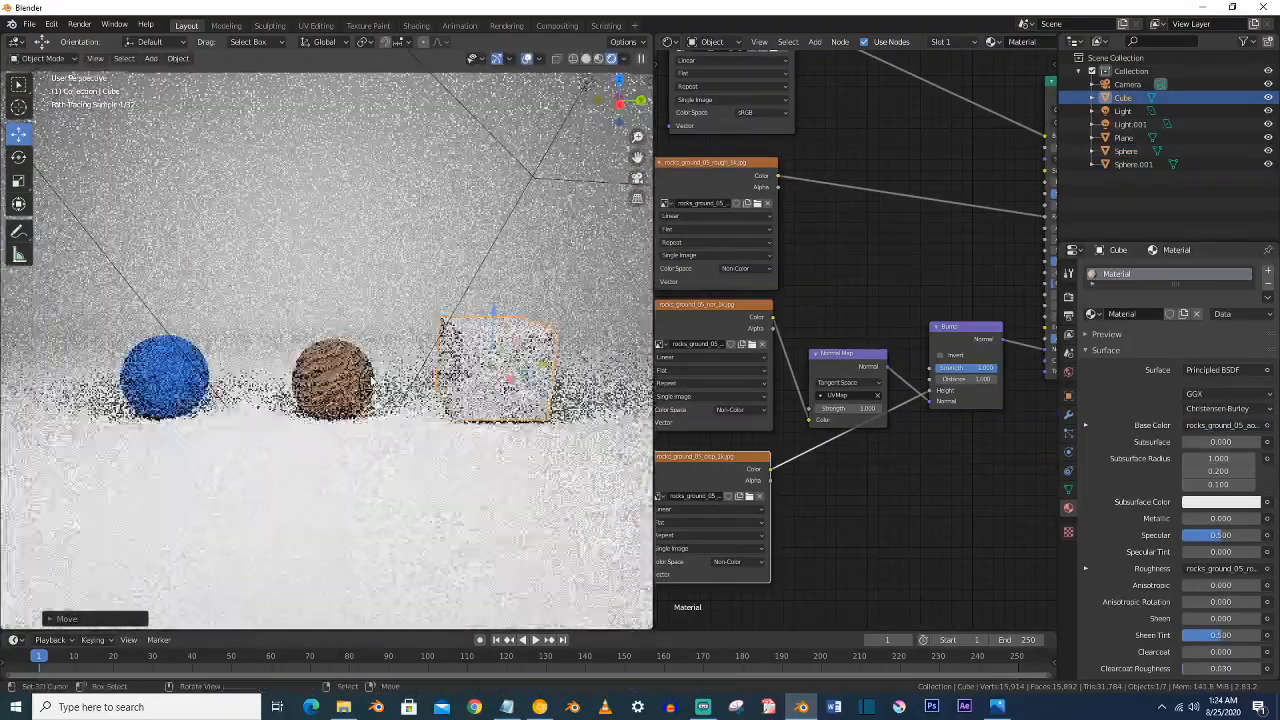
{"action": "left_click", "coordinate": [356, 369]}
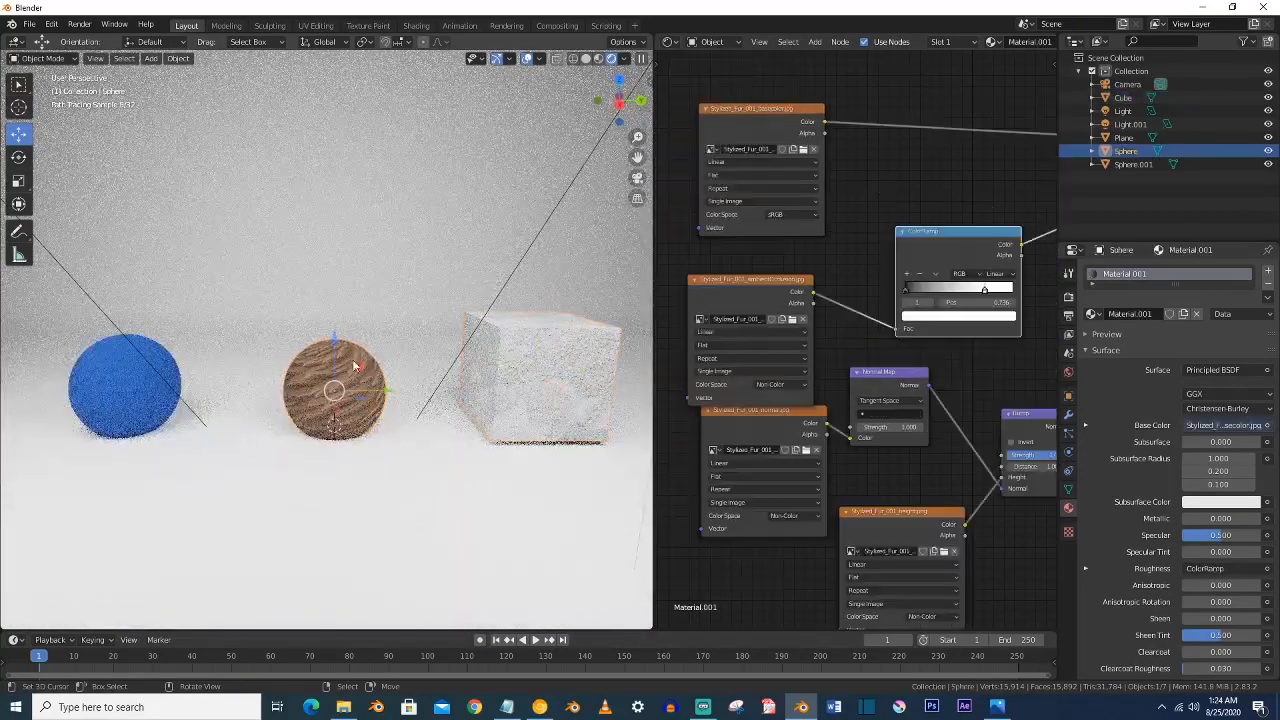
{"action": "left_click_drag", "start_coordinate": [338, 345], "coordinate": [338, 333]}
{"action": "left_click", "coordinate": [143, 388]}
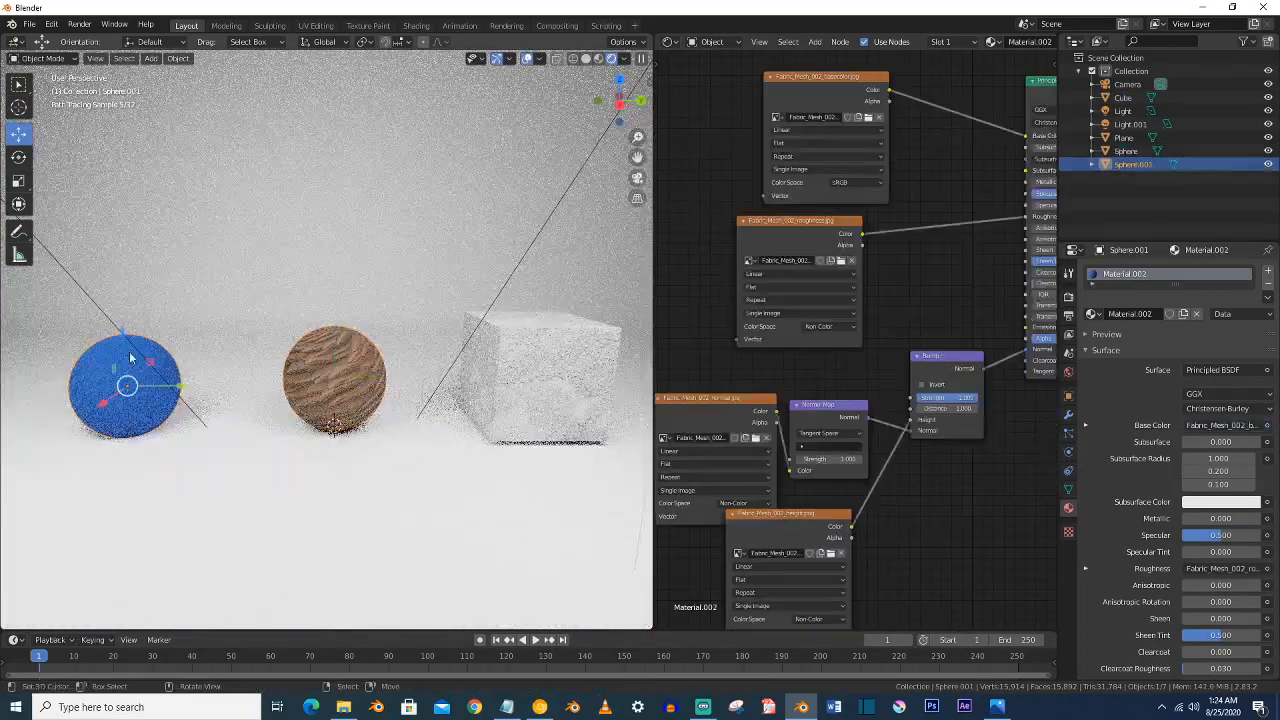
{"action": "left_click_drag", "start_coordinate": [121, 334], "coordinate": [120, 323]}
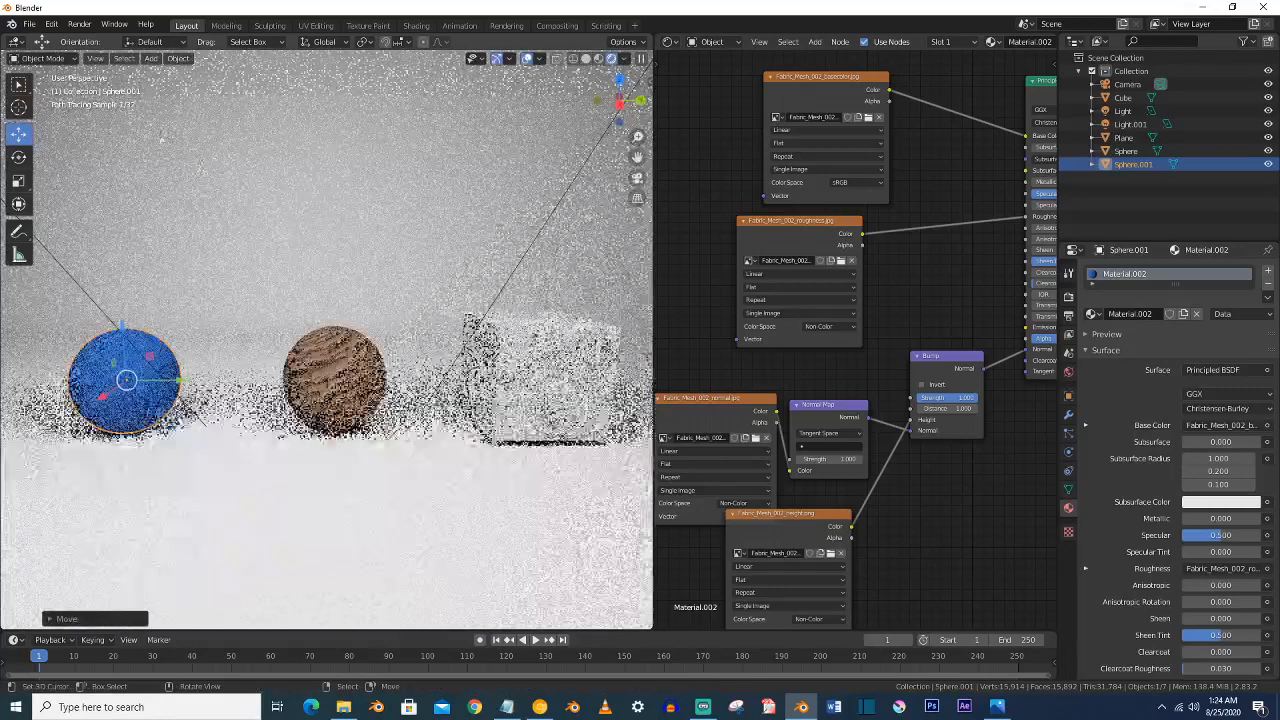
{"action": "left_click", "coordinate": [540, 402]}
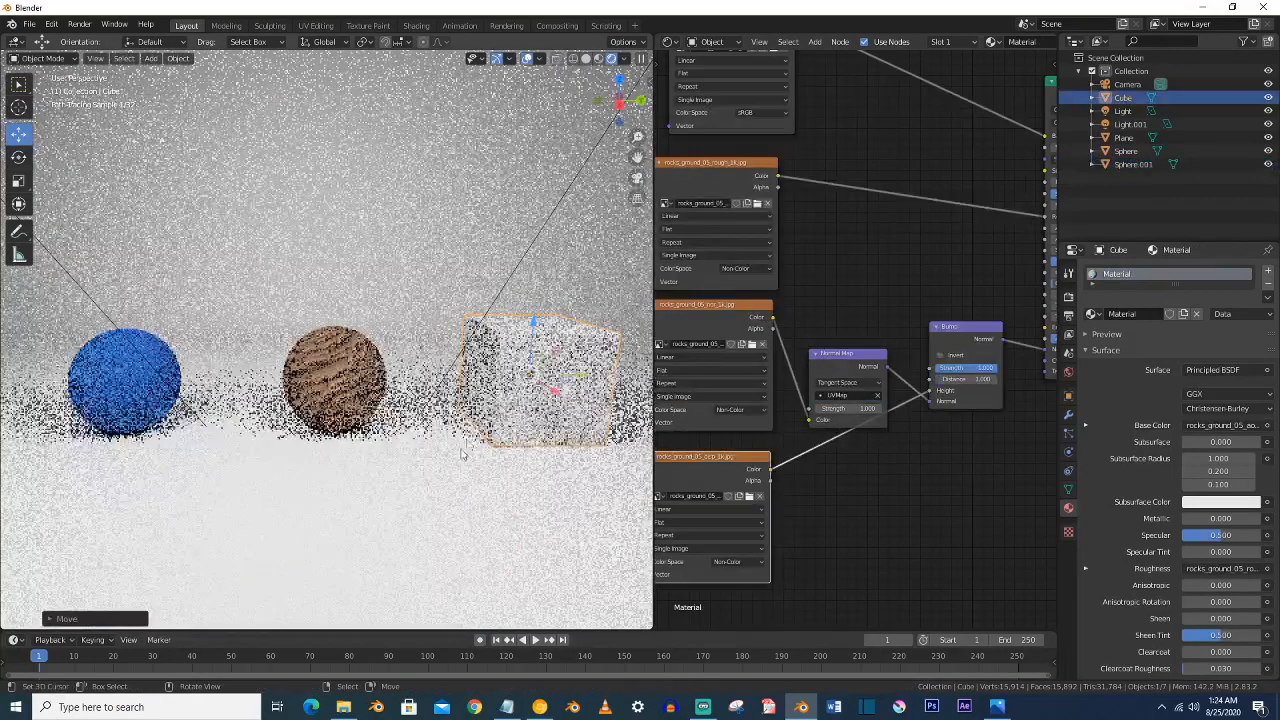
- Change the backdrop plane's base colour to a very pale blue tint
{"action": "left_click", "coordinate": [462, 454]}
{"action": "left_click", "coordinate": [1195, 426]}
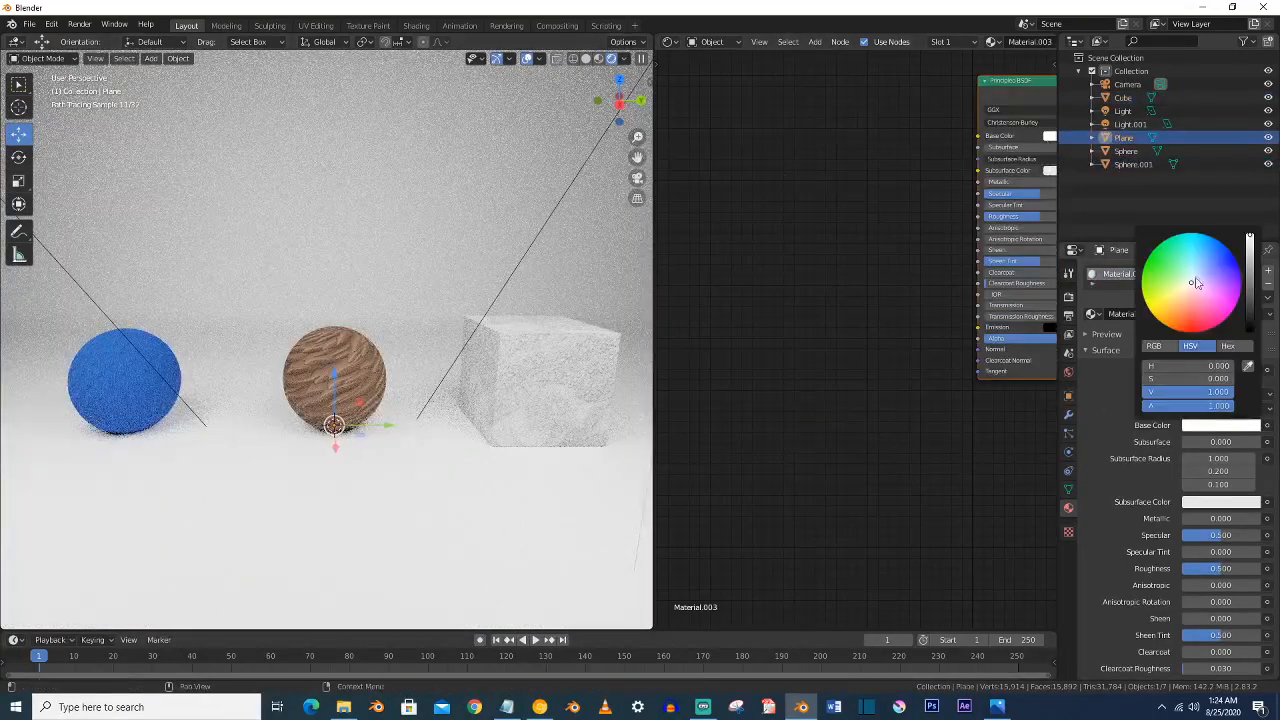
{"action": "left_click", "coordinate": [1192, 280]}
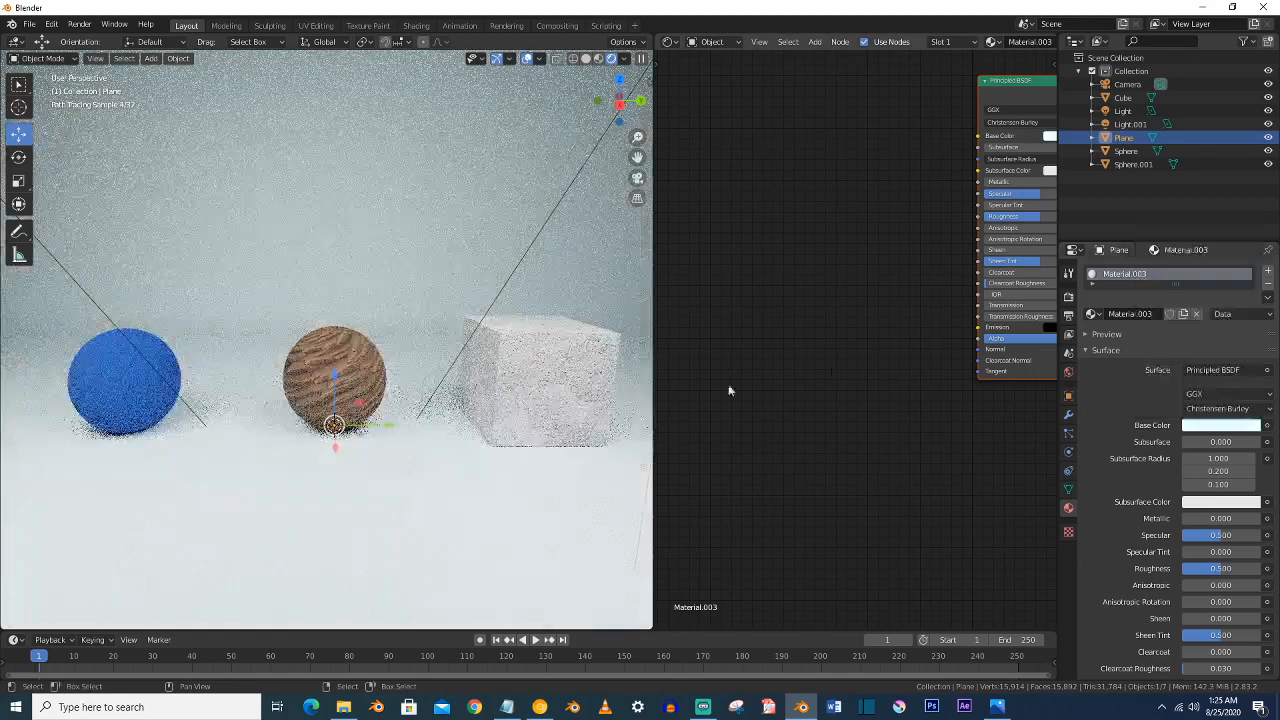
- Align the camera to the current view and walk it backward until both spheres and the cube fit inside the frame
{"action": "key", "text": "KP_0"}
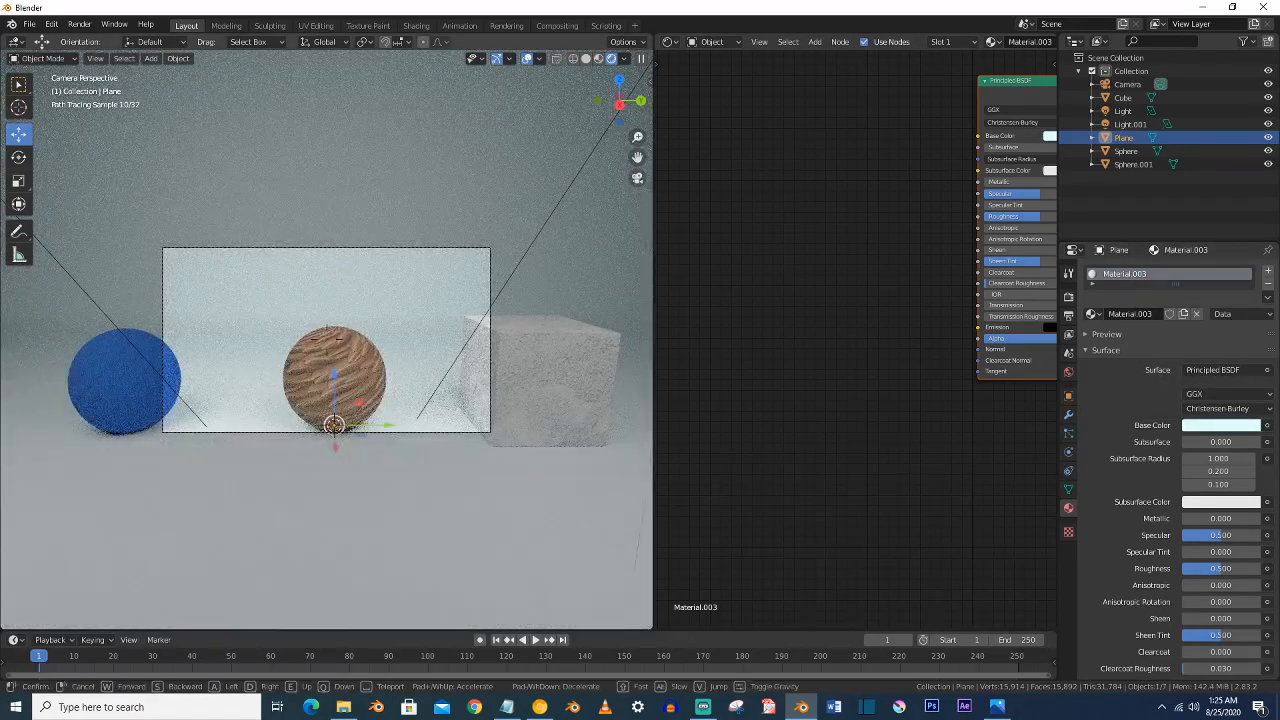
{"action": "key", "text": "s"}
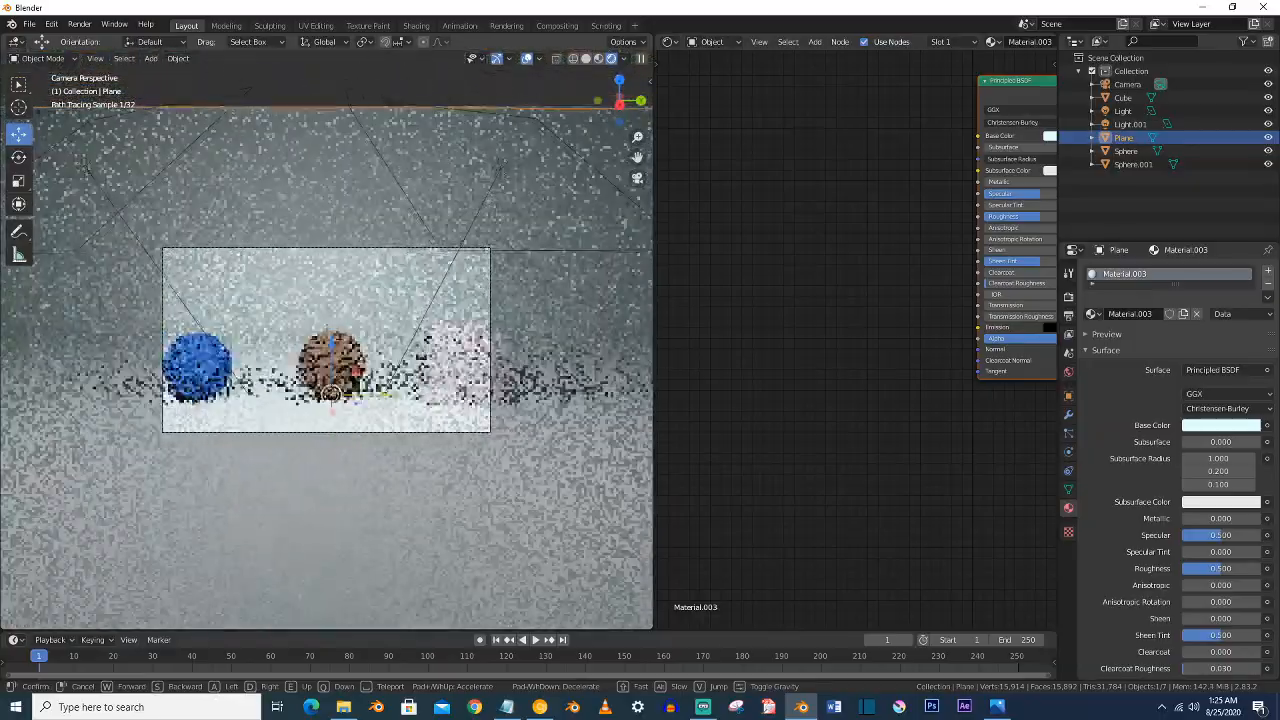
{"action": "key", "text": "s"}
{"action": "key", "text": "w"}
{"action": "key", "text": "s"}
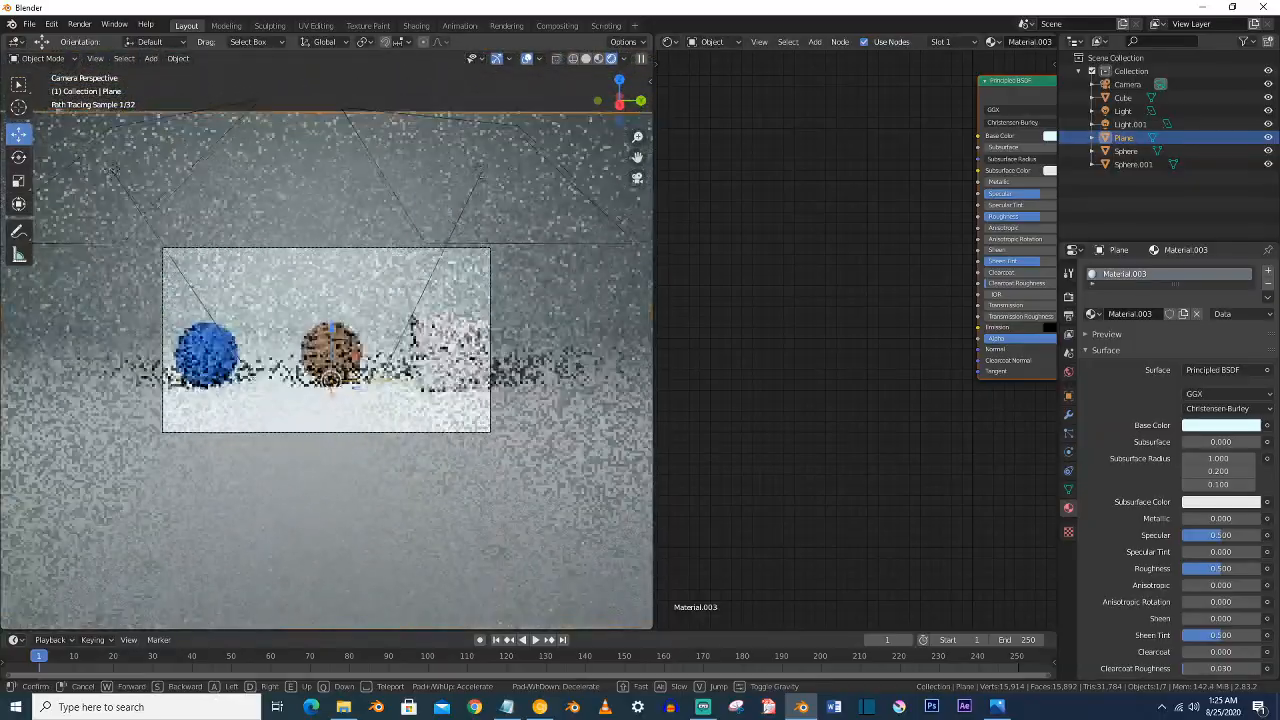
{"action": "key", "text": "s"}
{"action": "key", "text": "w"}
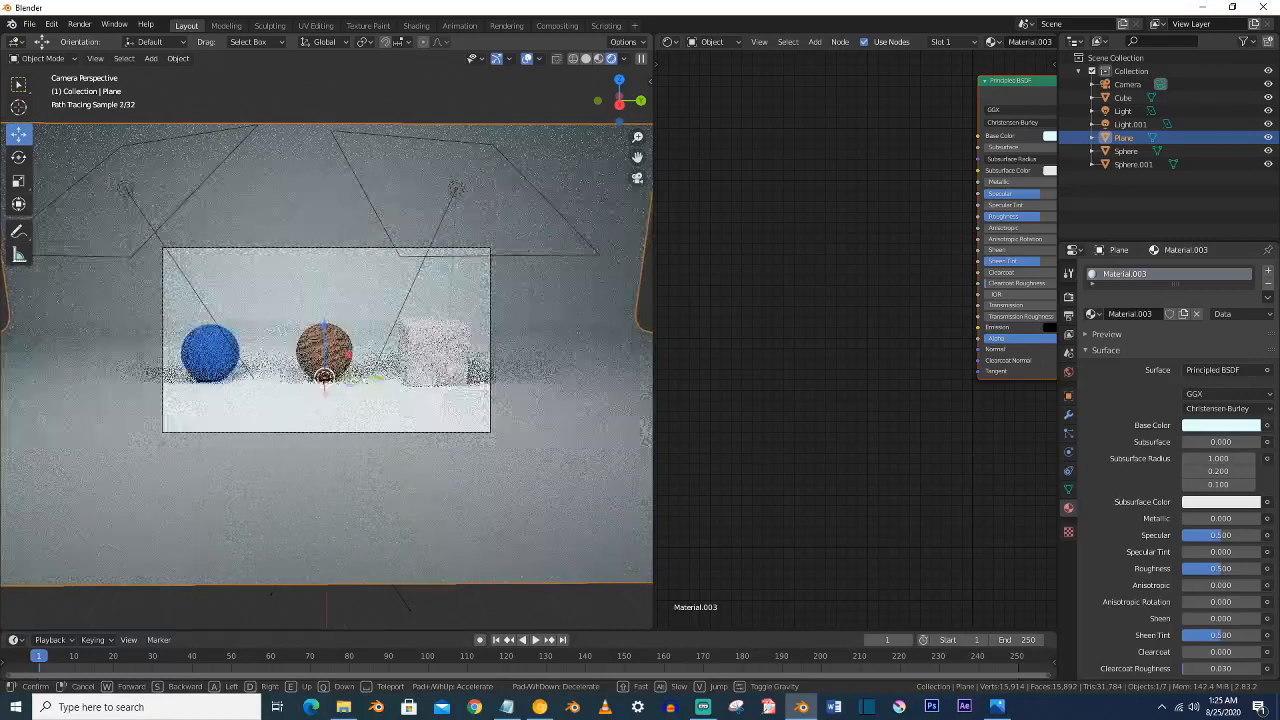
{"action": "left_click", "coordinate": [328, 345]}
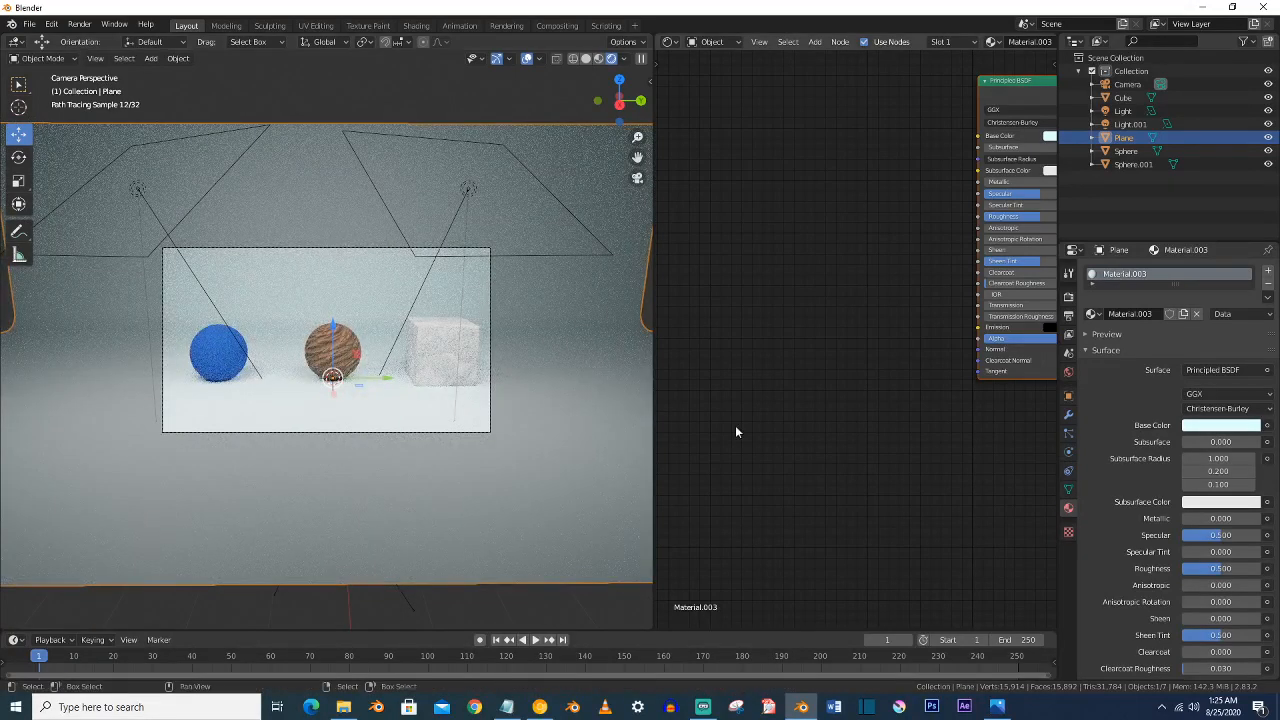
- Join the 3D viewport with the shader editor area so the viewport takes over its space
{"action": "right_click", "coordinate": [653, 432]}
{"action": "left_click", "coordinate": [653, 430]}
{"action": "left_click", "coordinate": [694, 434]}
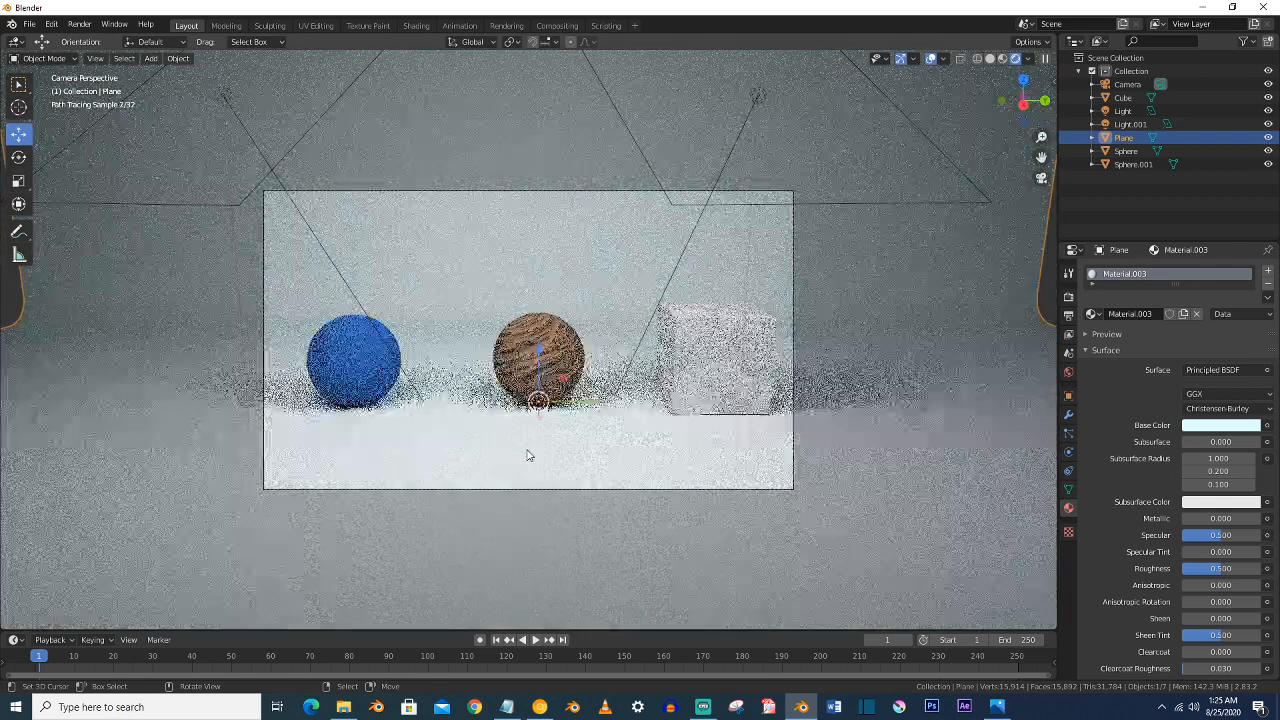